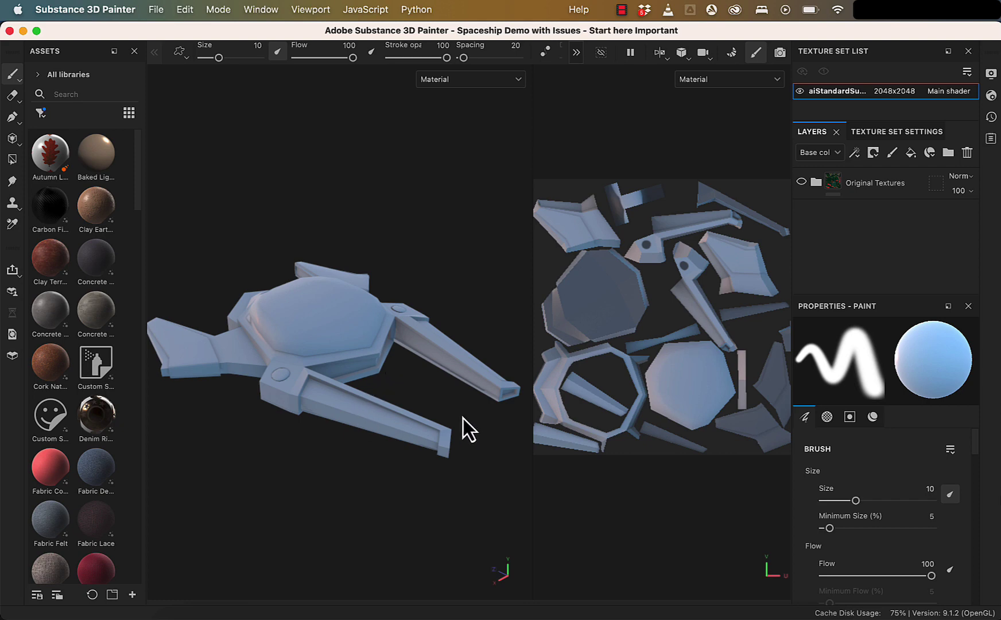
Step: Open the mesh map baking settings for review and return to painting mode
{"action": "left_click", "coordinate": [221, 9]}
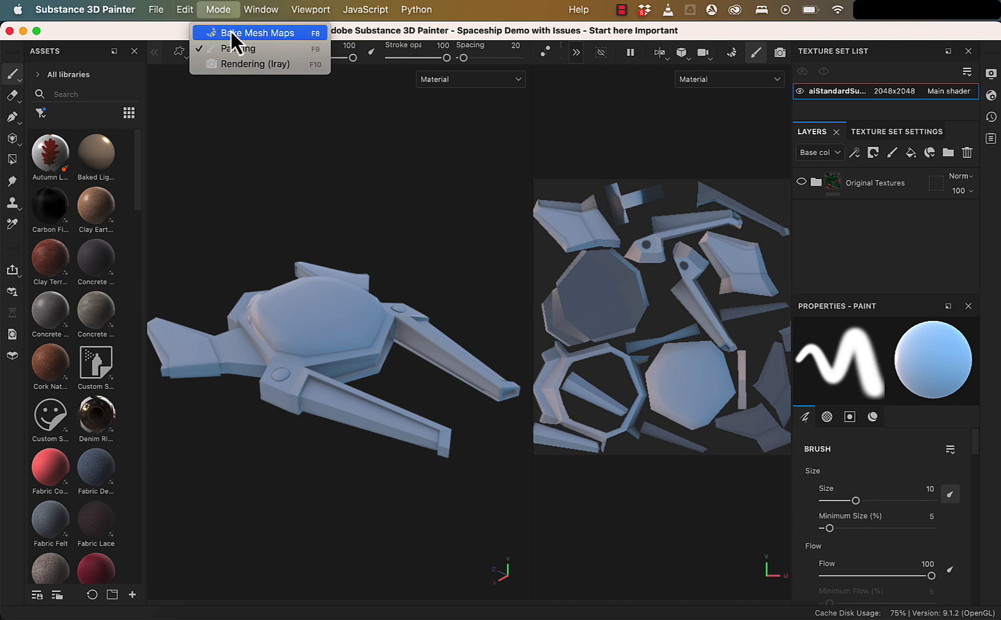
{"action": "left_click", "coordinate": [230, 30]}
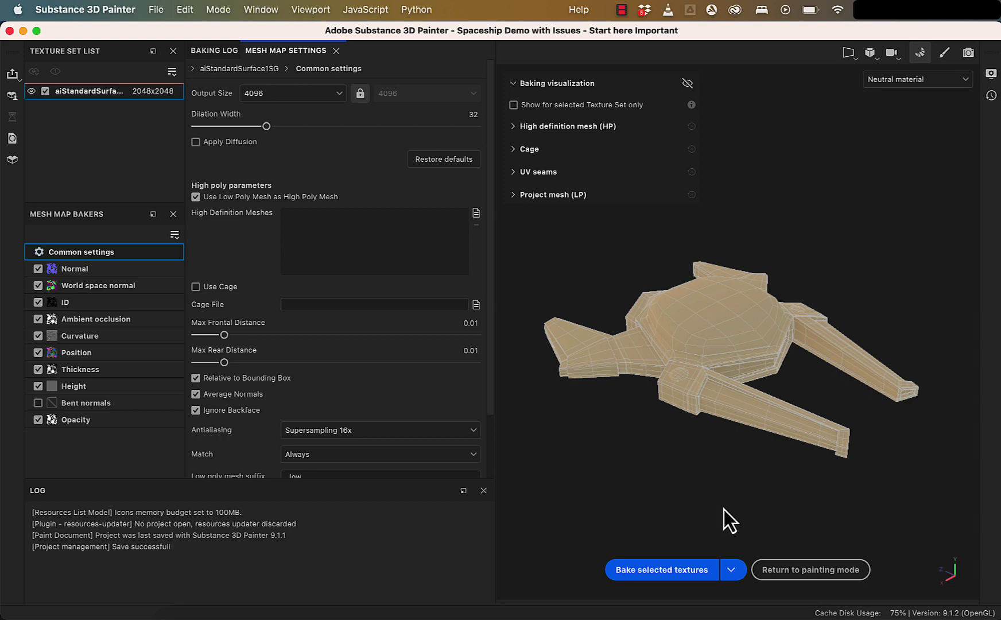
{"action": "left_click", "coordinate": [811, 569]}
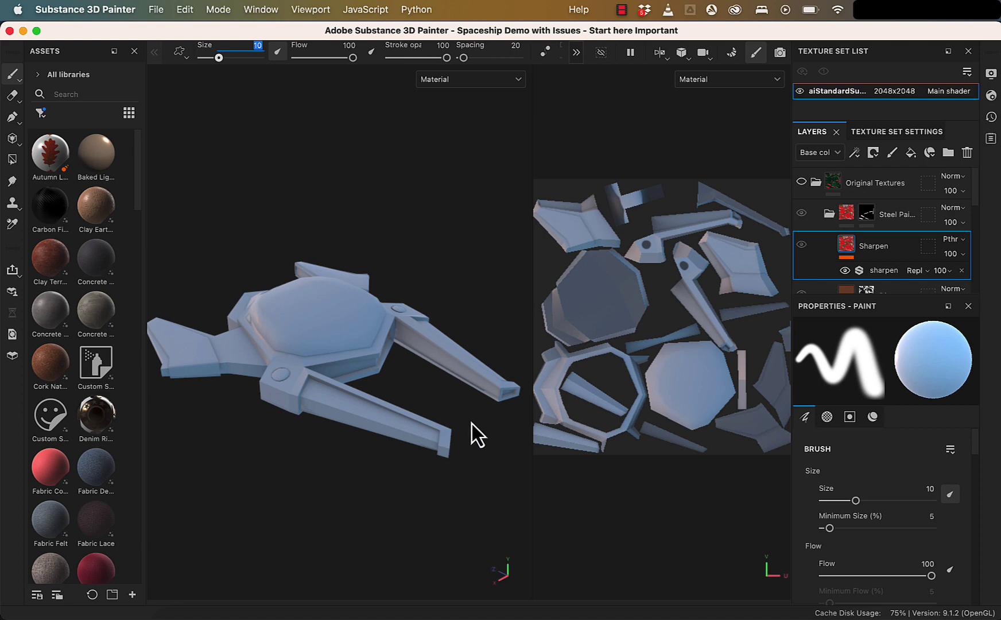
Step: Show only the 3D view of the spaceship and collapse the Original Textures folder
{"action": "right_click_drag", "start_coordinate": [367, 384], "coordinate": [419, 376], "text": "alt"}
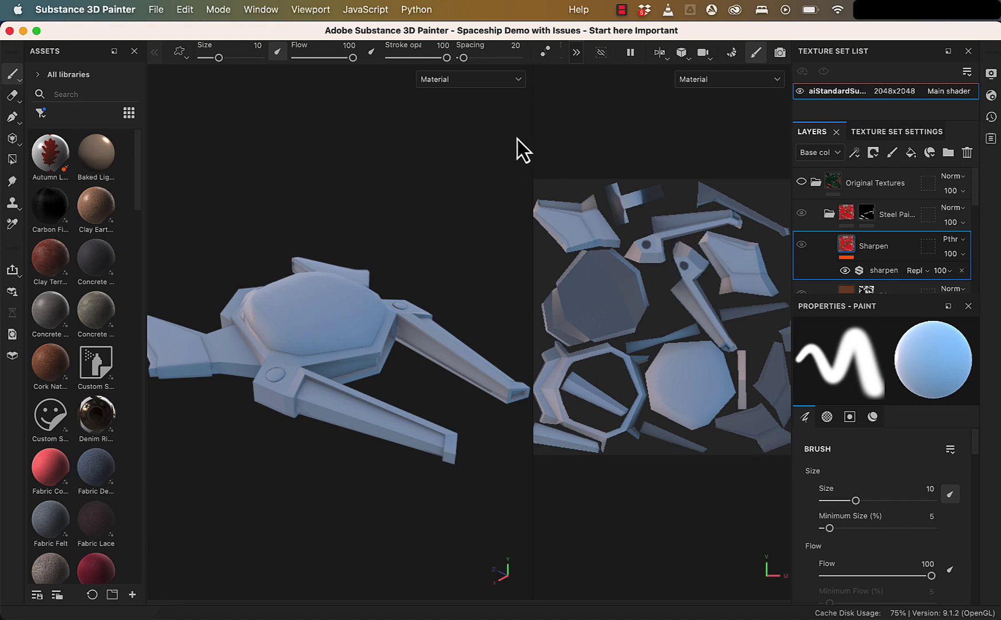
{"action": "left_click_drag", "start_coordinate": [533, 141], "coordinate": [484, 137]}
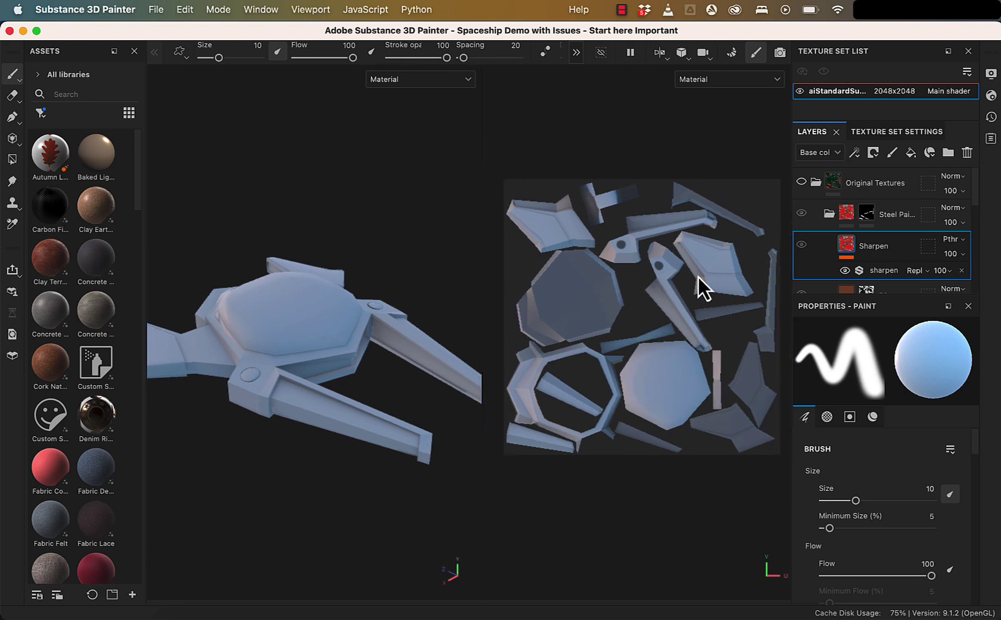
{"action": "left_click", "coordinate": [661, 53]}
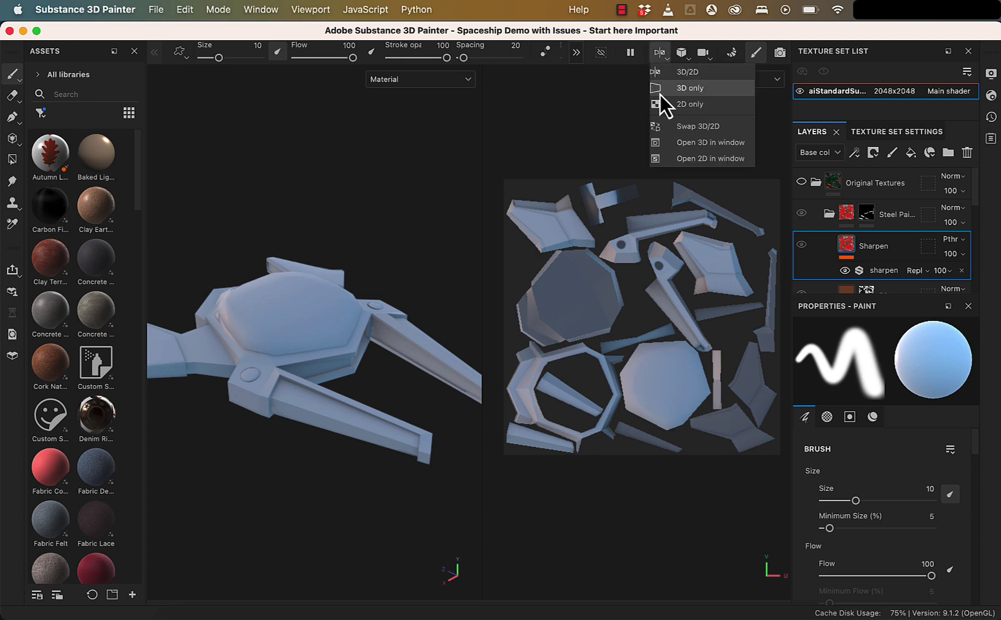
{"action": "left_click", "coordinate": [694, 91]}
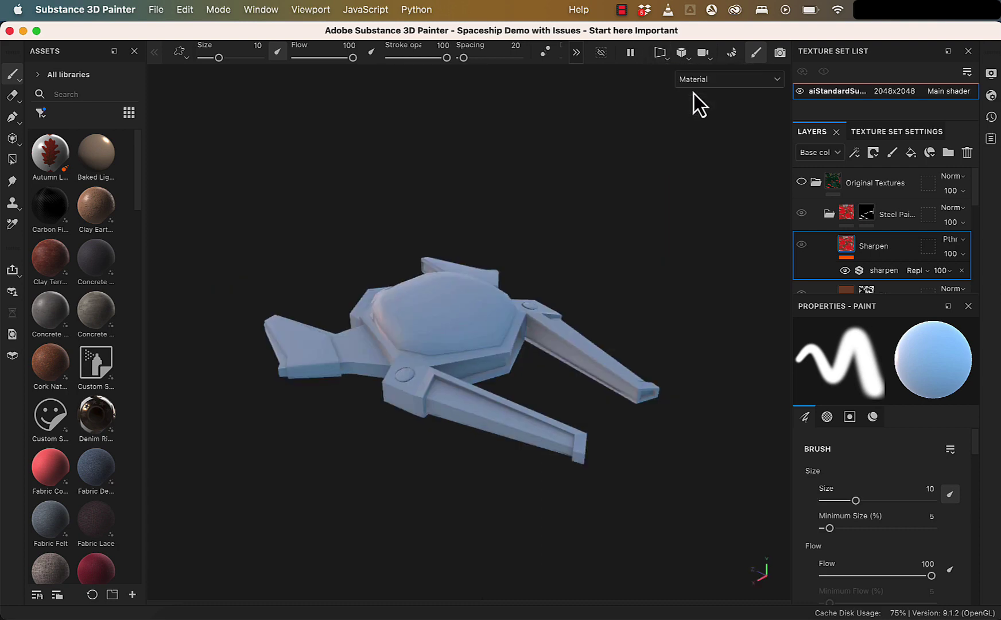
{"action": "left_click", "coordinate": [813, 183]}
{"action": "left_click", "coordinate": [659, 259]}
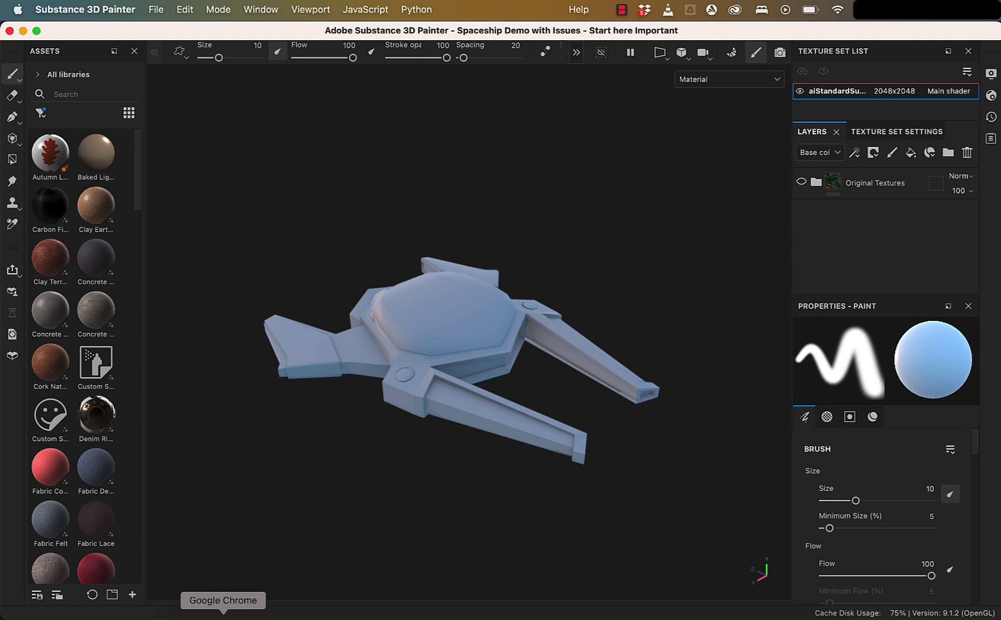
Step: Switch to Chrome to examine the stylized rock wall material image and return to Substance 3D Painter
{"action": "left_click", "coordinate": [224, 616]}
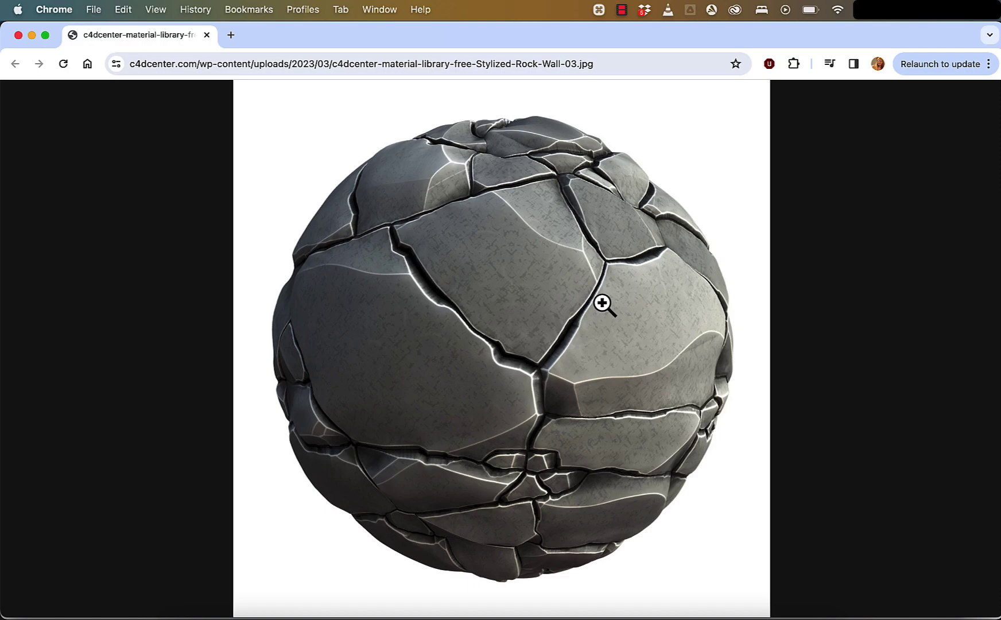
{"action": "key", "text": "super+Tab"}
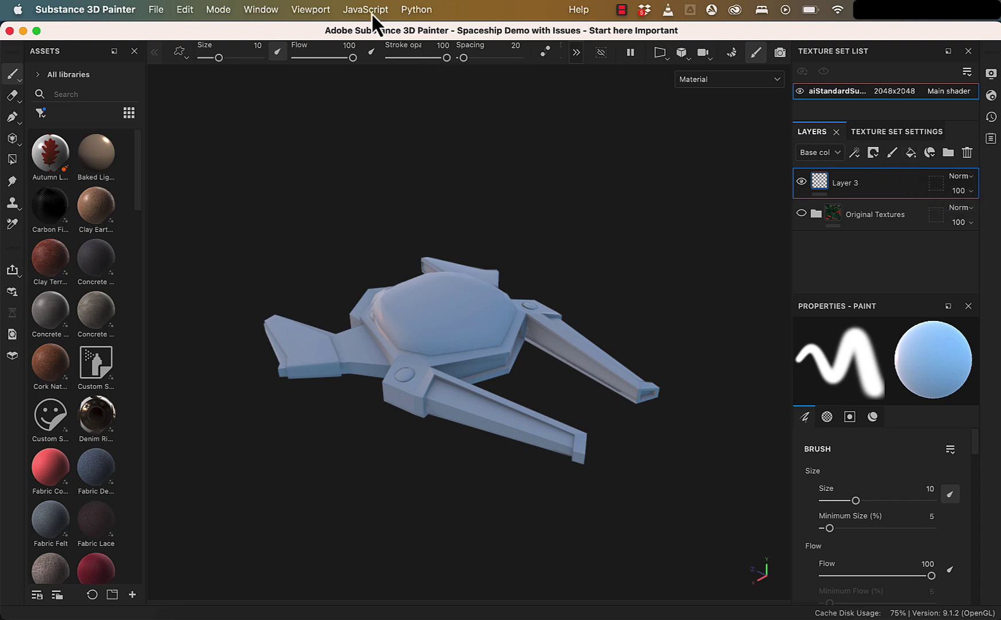
{"action": "left_click", "coordinate": [280, 9]}
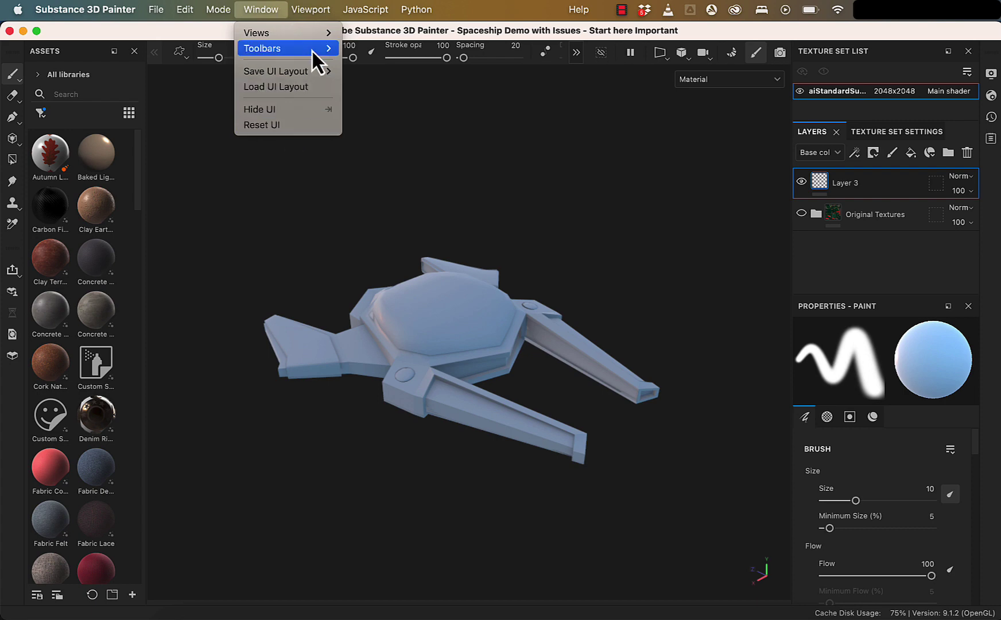
{"action": "mouse_move", "coordinate": [314, 52]}
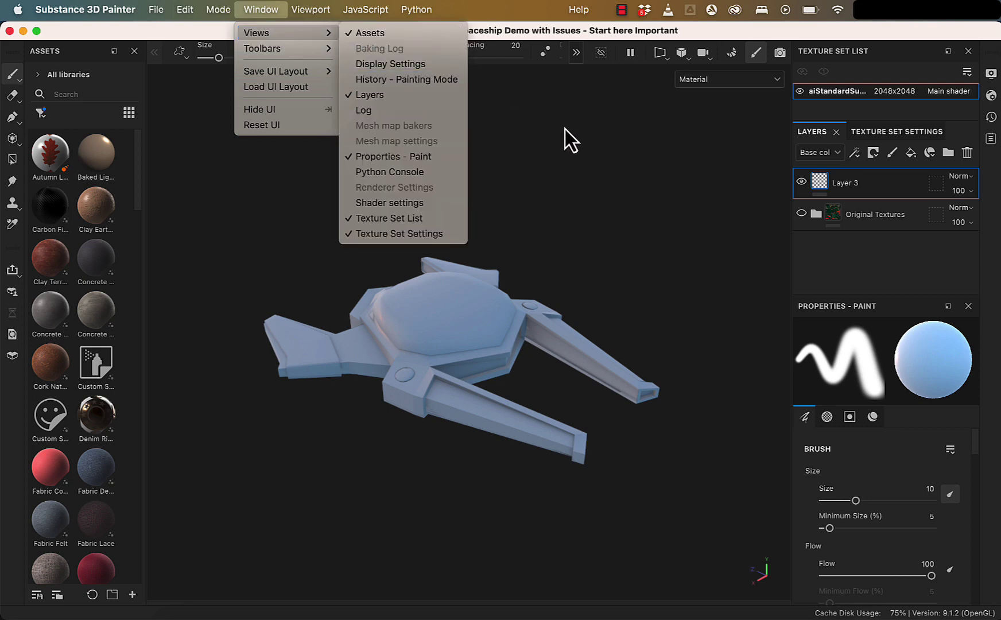
{"action": "left_click", "coordinate": [826, 241]}
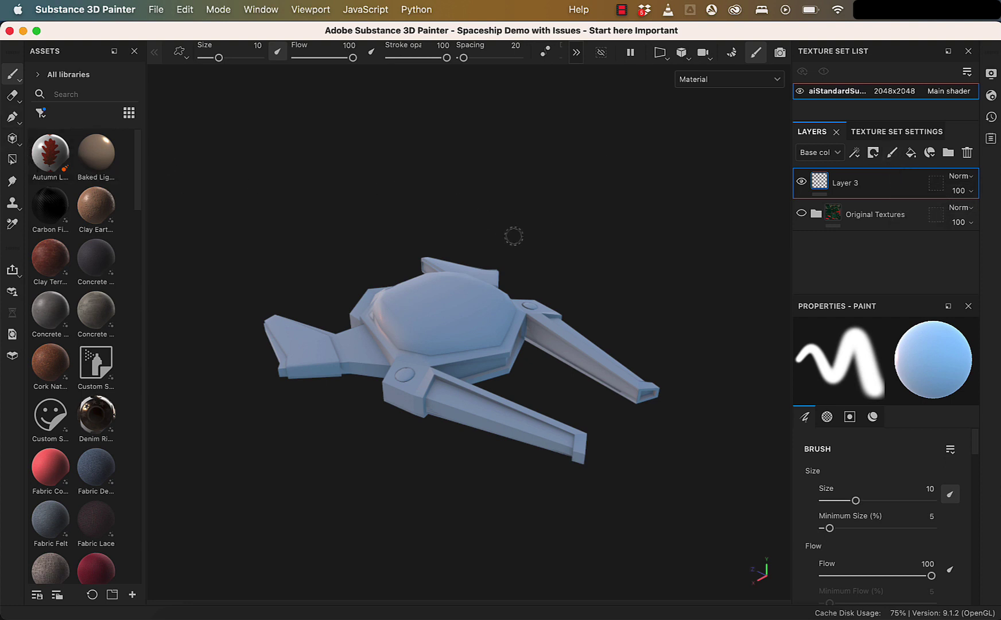
Step: Add a fill layer above Layer 3 and name it Base Color
{"action": "left_click", "coordinate": [913, 163]}
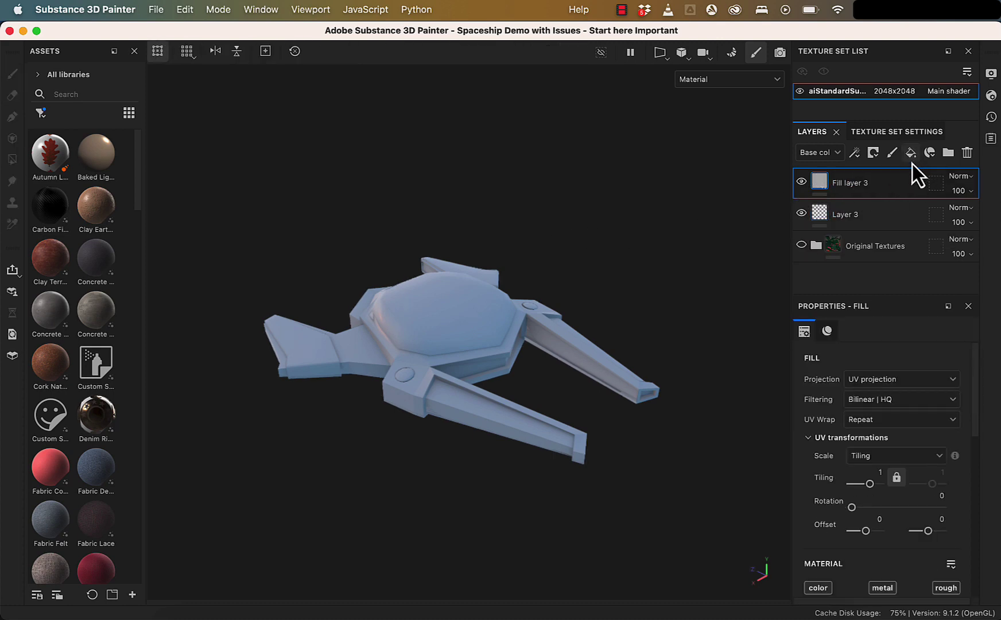
{"action": "double_click", "coordinate": [845, 184]}
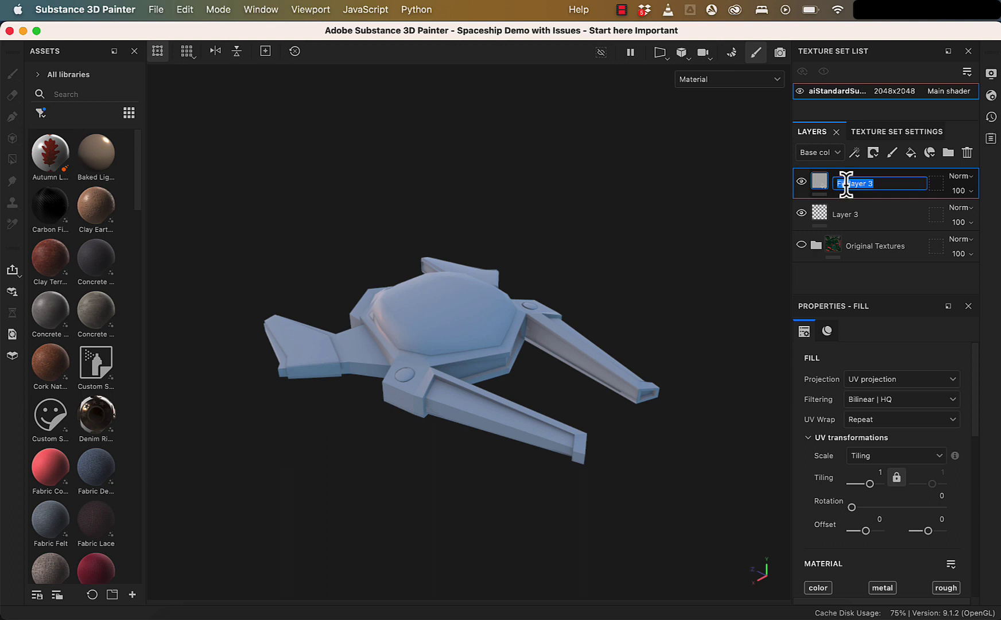
{"action": "type", "text": "Ba"}
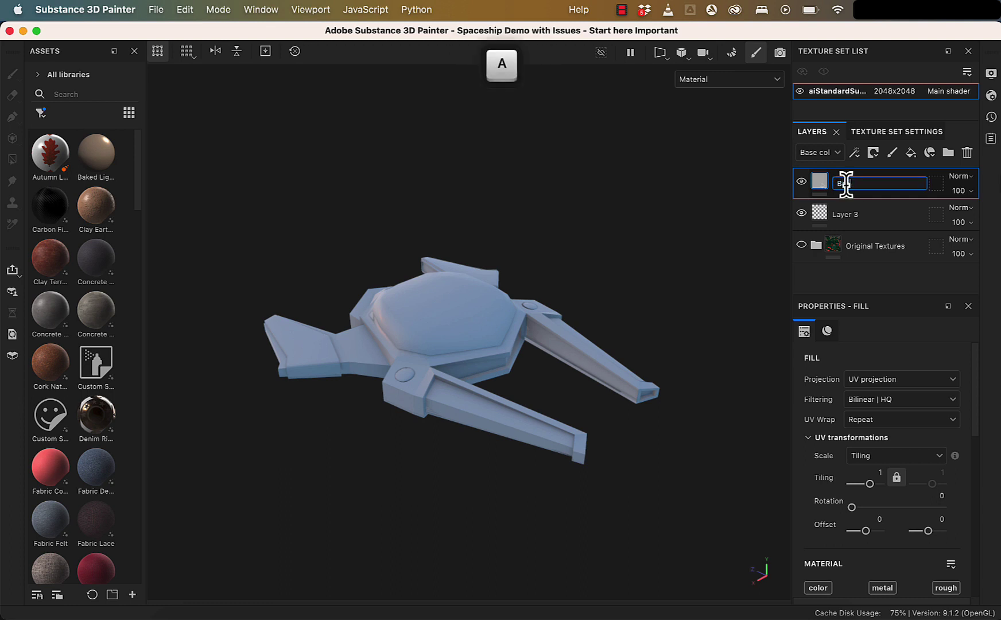
{"action": "type", "text": "se Color"}
{"action": "key", "text": "Return"}
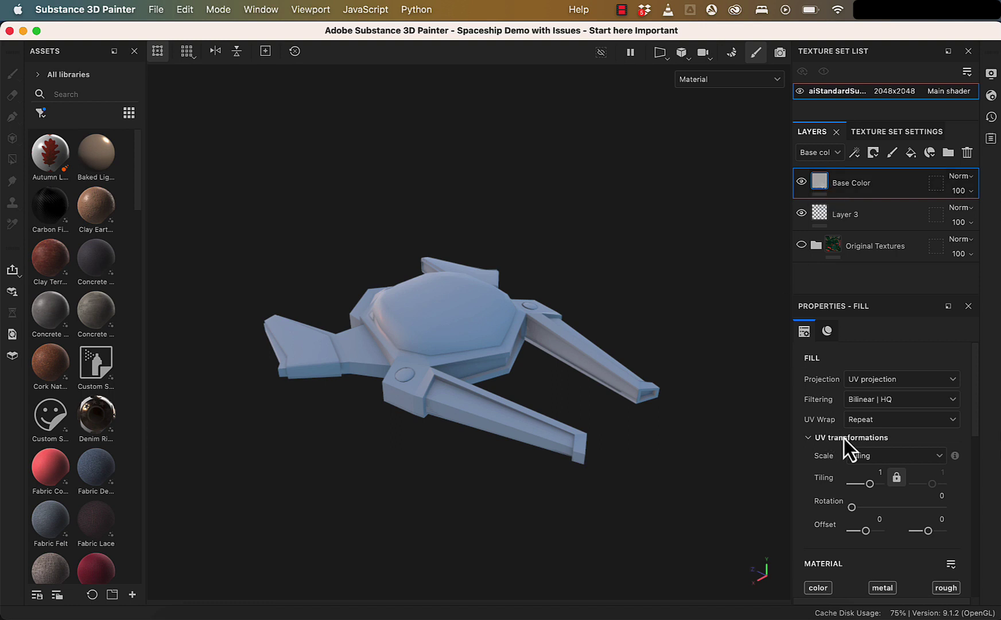
Step: Set the Base Color layer's base color to green 5DDD6B
{"action": "scroll", "coordinate": [849, 447], "scroll_direction": "down", "scroll_amount": 3}
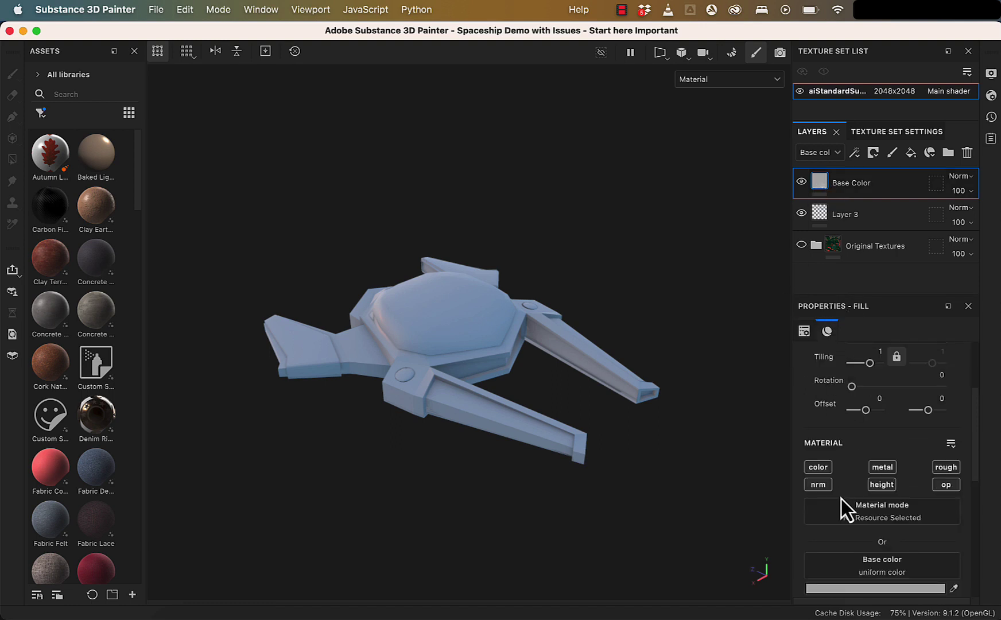
{"action": "scroll", "coordinate": [840, 512], "scroll_direction": "down", "scroll_amount": 3}
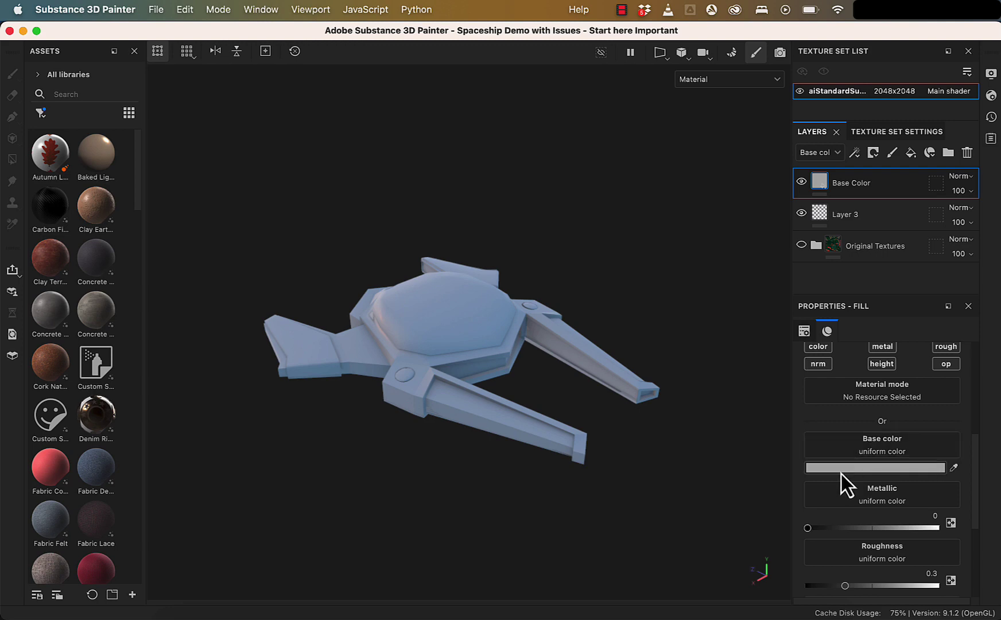
{"action": "left_click", "coordinate": [888, 468]}
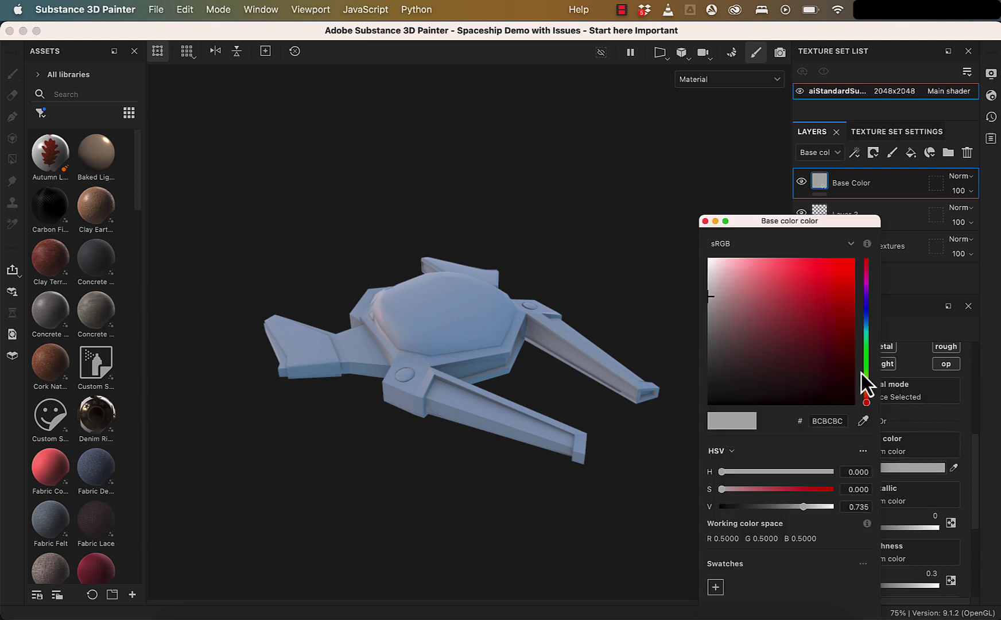
{"action": "left_click_drag", "start_coordinate": [868, 367], "coordinate": [870, 349]}
{"action": "mouse_move", "coordinate": [803, 279]}
{"action": "left_mouse_down"}
{"action": "mouse_move", "coordinate": [772, 260]}
{"action": "mouse_move", "coordinate": [762, 312]}
{"action": "mouse_move", "coordinate": [770, 276]}
{"action": "mouse_move", "coordinate": [784, 274]}
{"action": "left_mouse_up"}
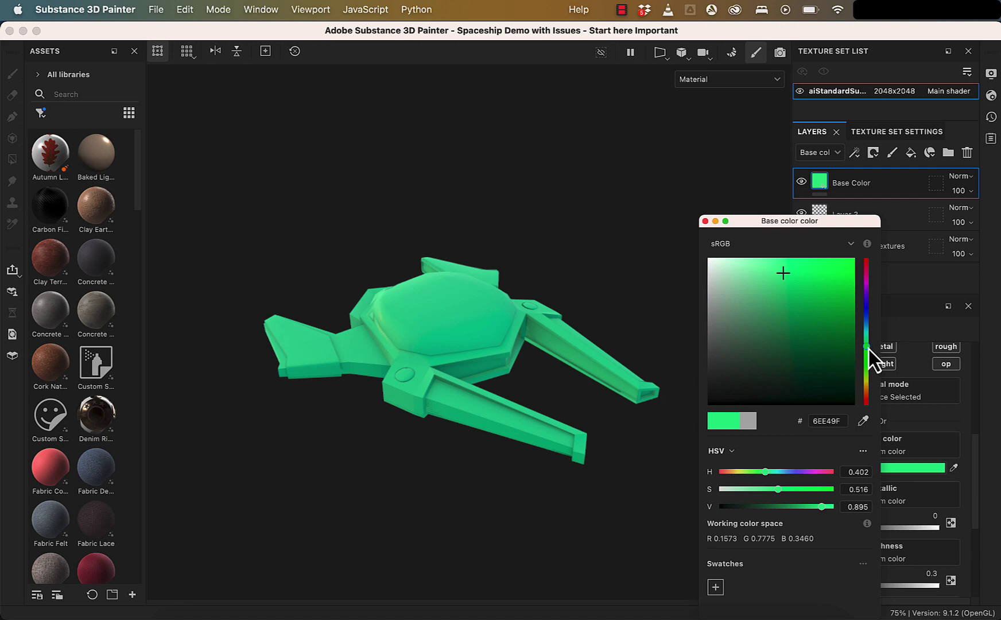
{"action": "left_click_drag", "start_coordinate": [868, 349], "coordinate": [871, 356]}
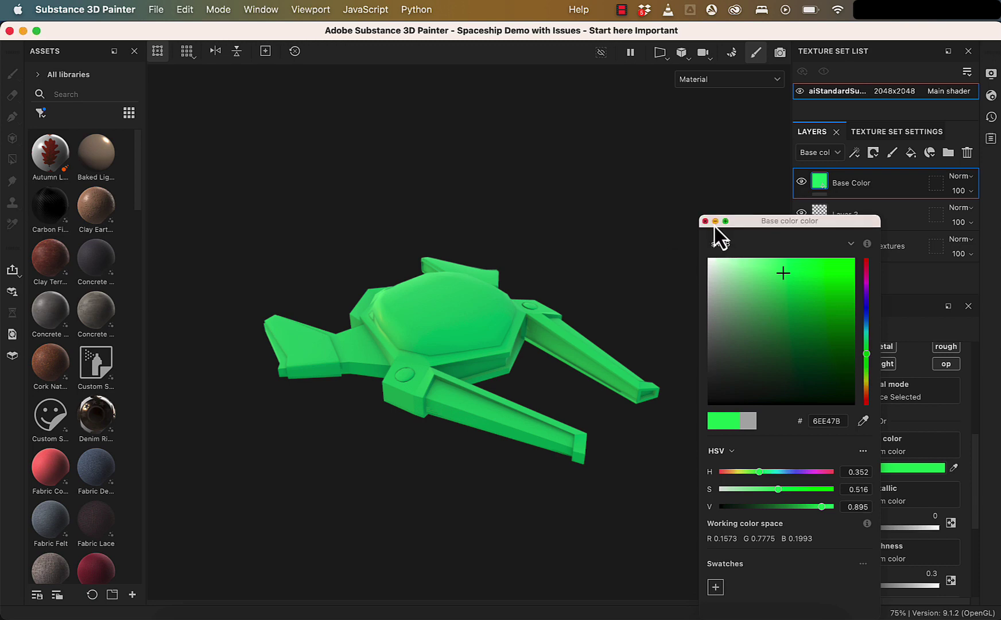
{"action": "scroll", "coordinate": [608, 392], "scroll_direction": "up", "scroll_amount": 2}
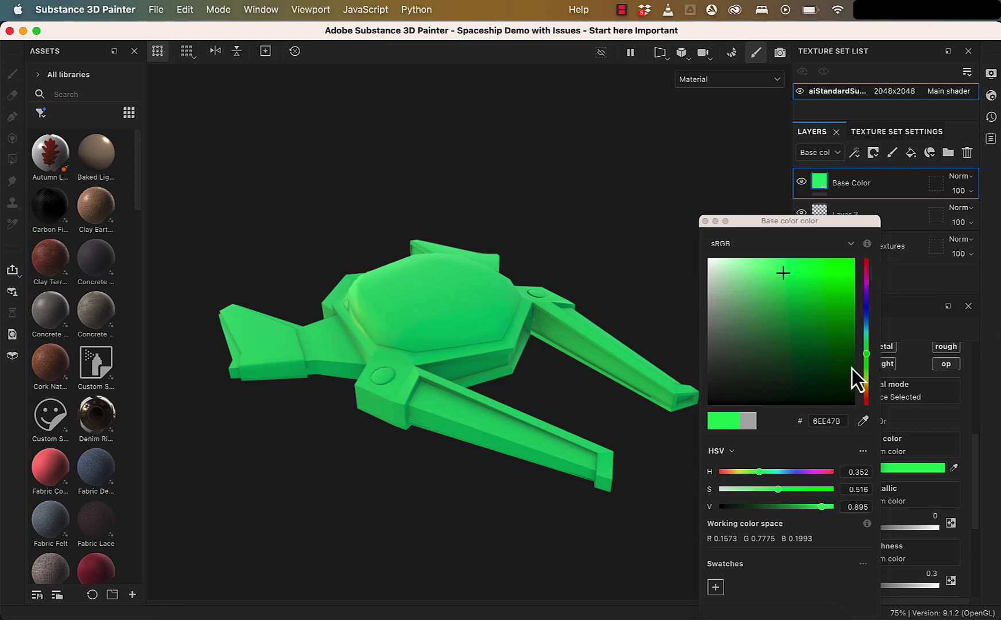
{"action": "left_click_drag", "start_coordinate": [855, 301], "coordinate": [792, 278]}
{"action": "left_click", "coordinate": [701, 230]}
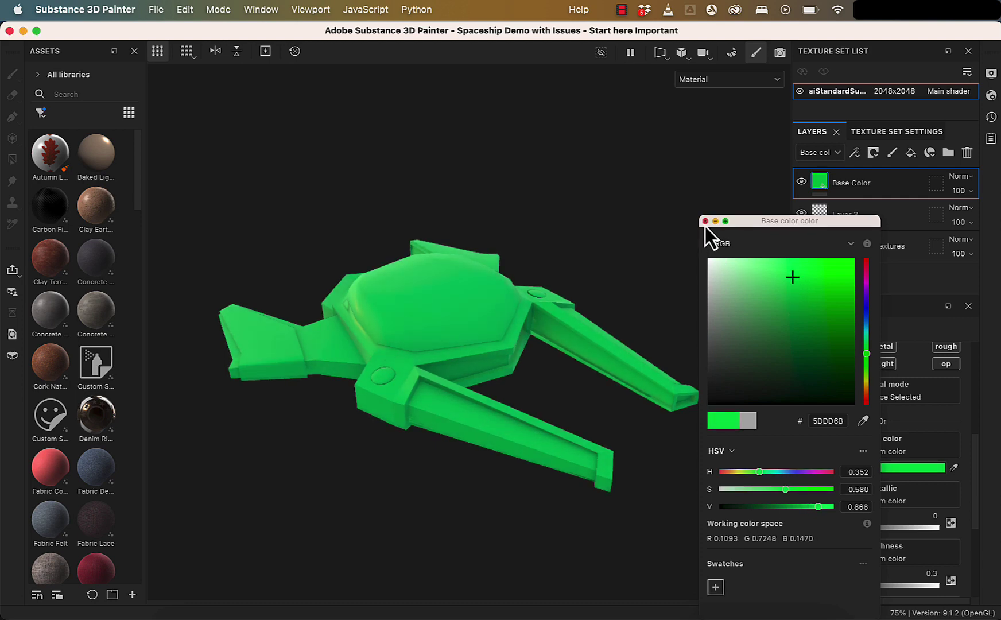
{"action": "left_click", "coordinate": [705, 222]}
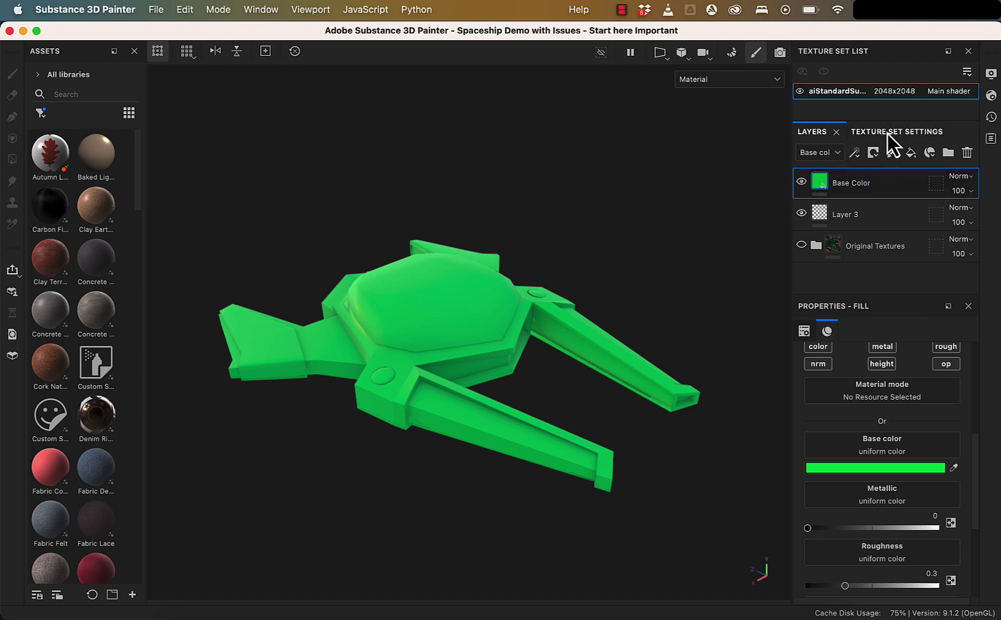
Step: Add a second fill layer above Base Color and name it AO
{"action": "left_click", "coordinate": [911, 159]}
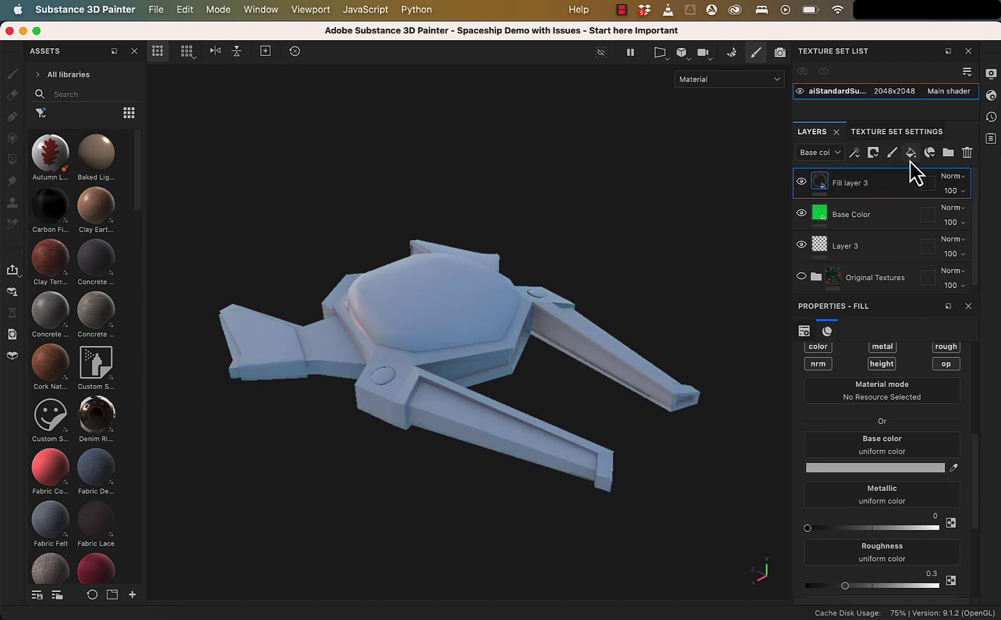
{"action": "double_click", "coordinate": [864, 187]}
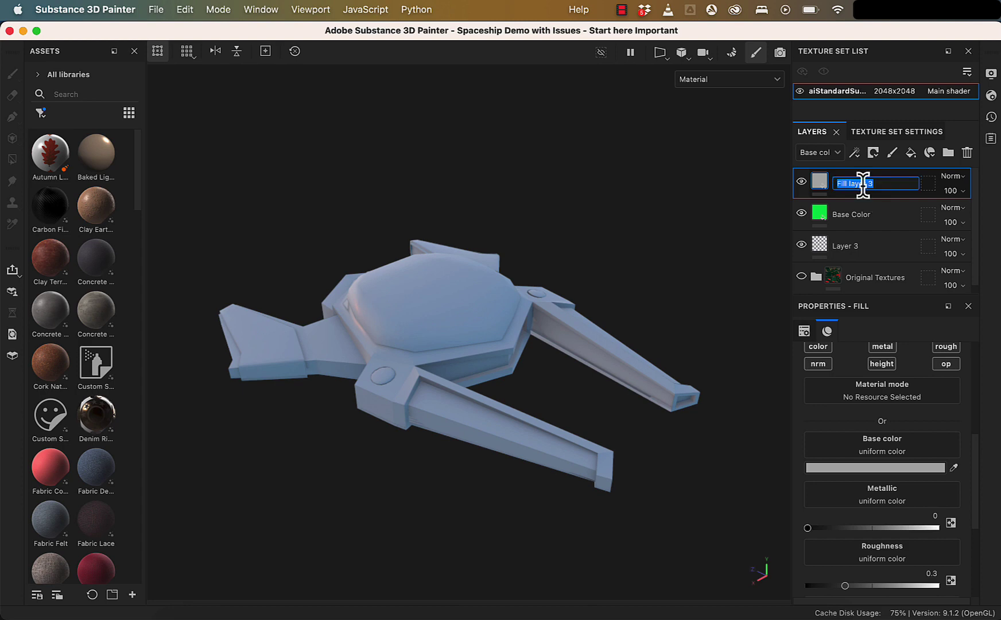
{"action": "type", "text": "AO"}
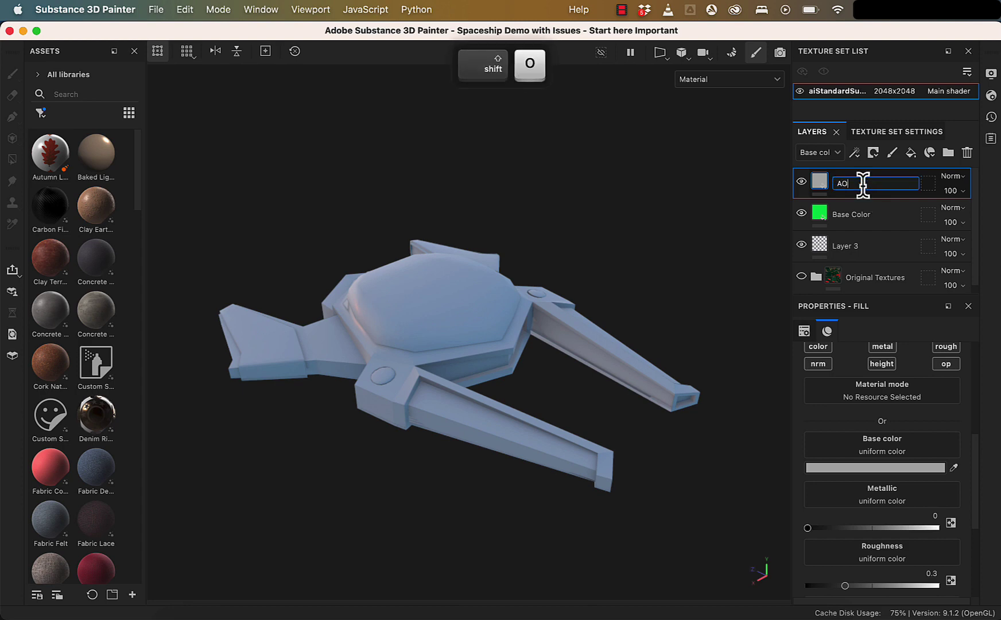
{"action": "key", "text": "Return"}
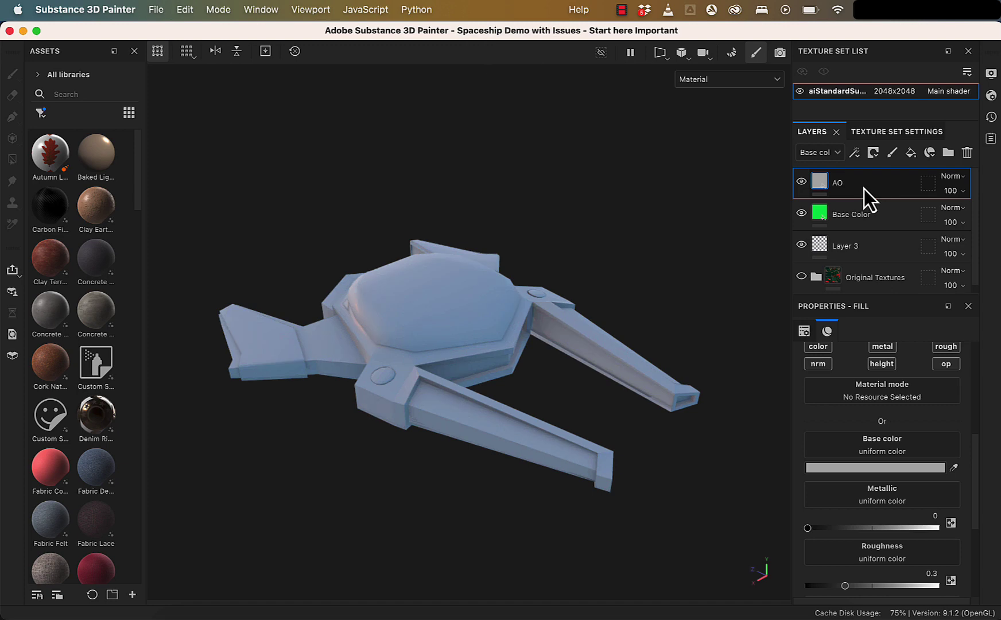
Step: Add a black mask to the AO layer
{"action": "right_click", "coordinate": [820, 185]}
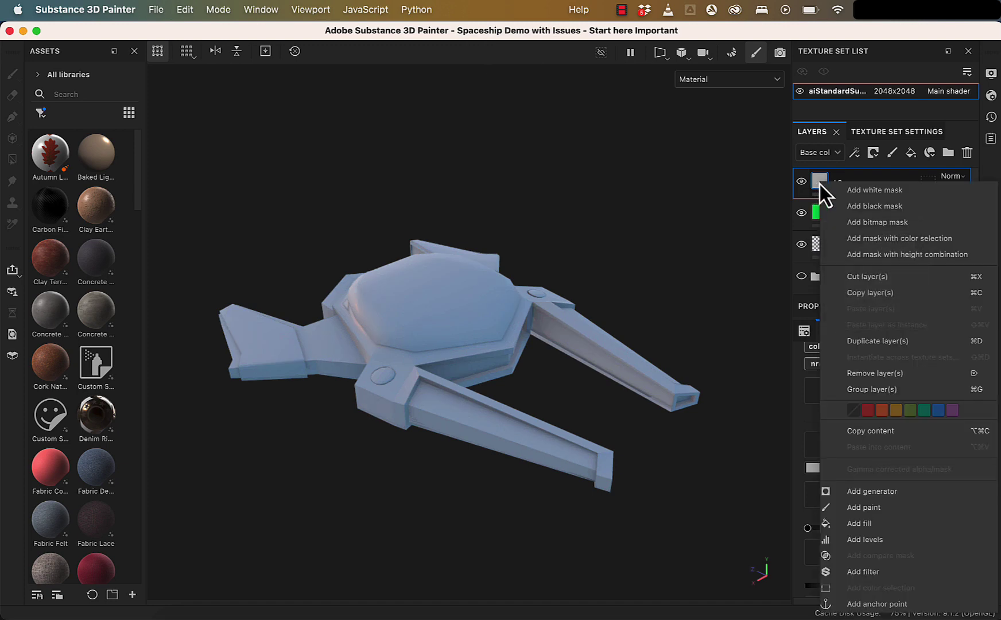
{"action": "left_click", "coordinate": [860, 209]}
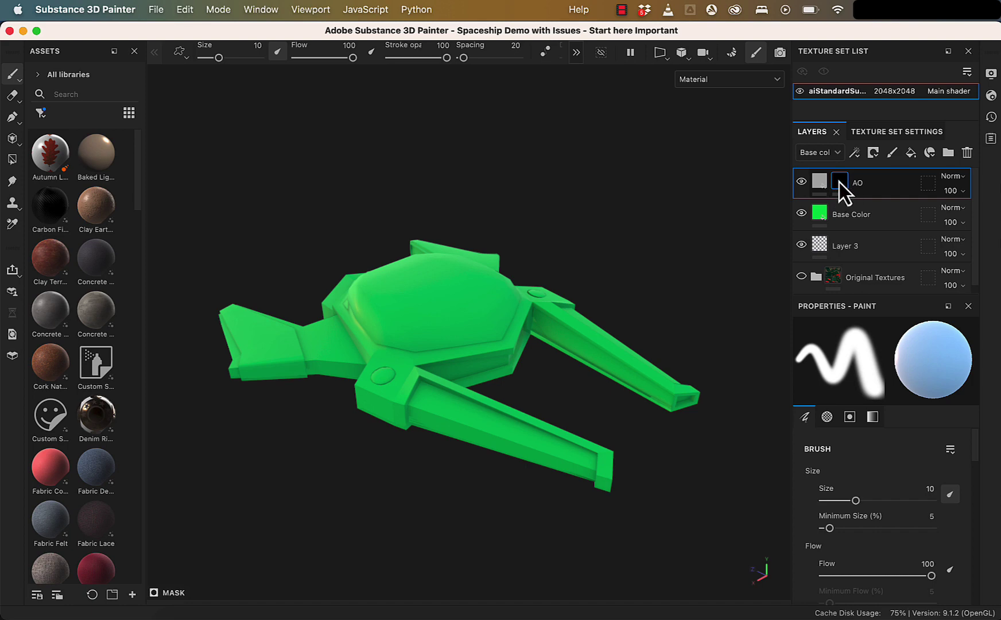
{"action": "mouse_move", "coordinate": [843, 185]}
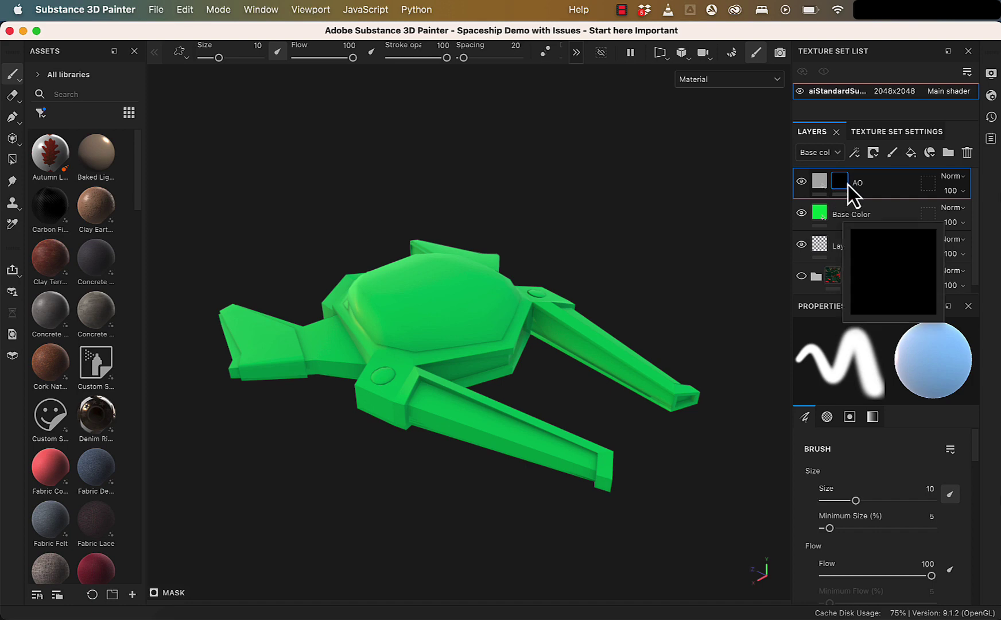
Step: Add an Ambient Occlusion generator to the AO layer's black mask
{"action": "right_click", "coordinate": [845, 185]}
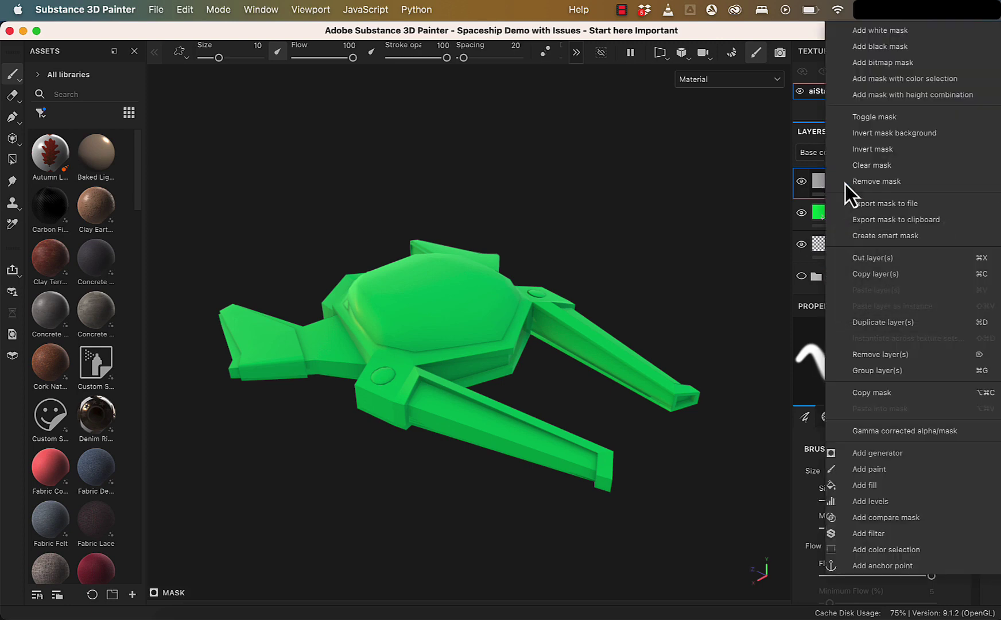
{"action": "left_click", "coordinate": [804, 193]}
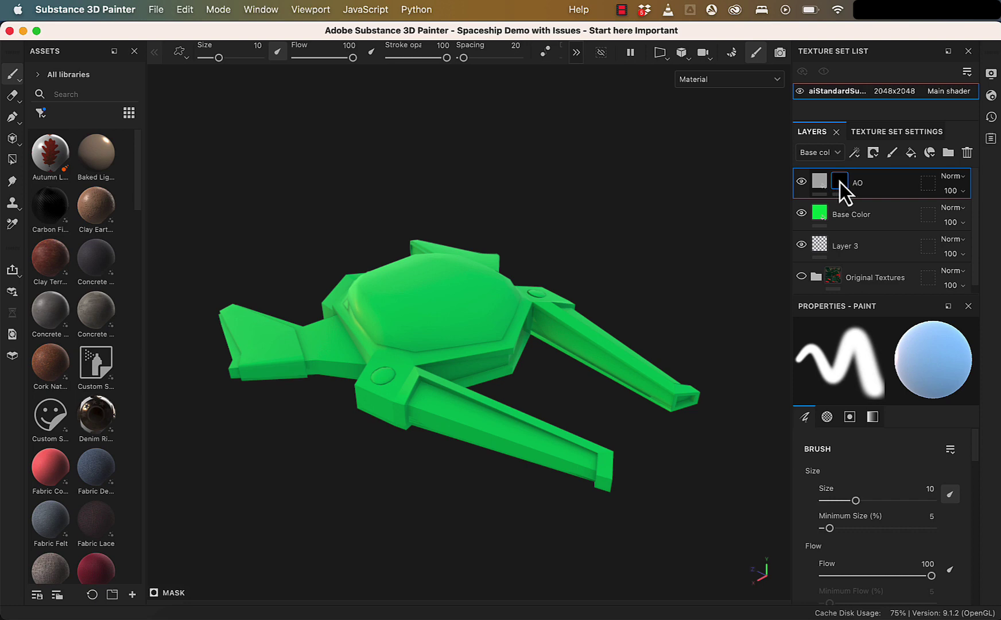
{"action": "right_click", "coordinate": [840, 182]}
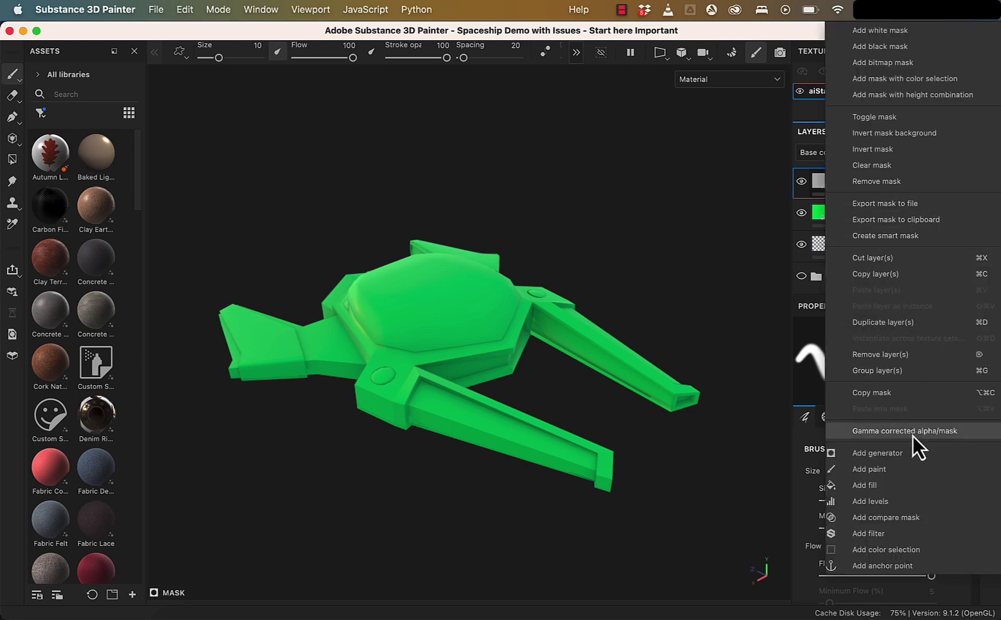
{"action": "left_click", "coordinate": [914, 451]}
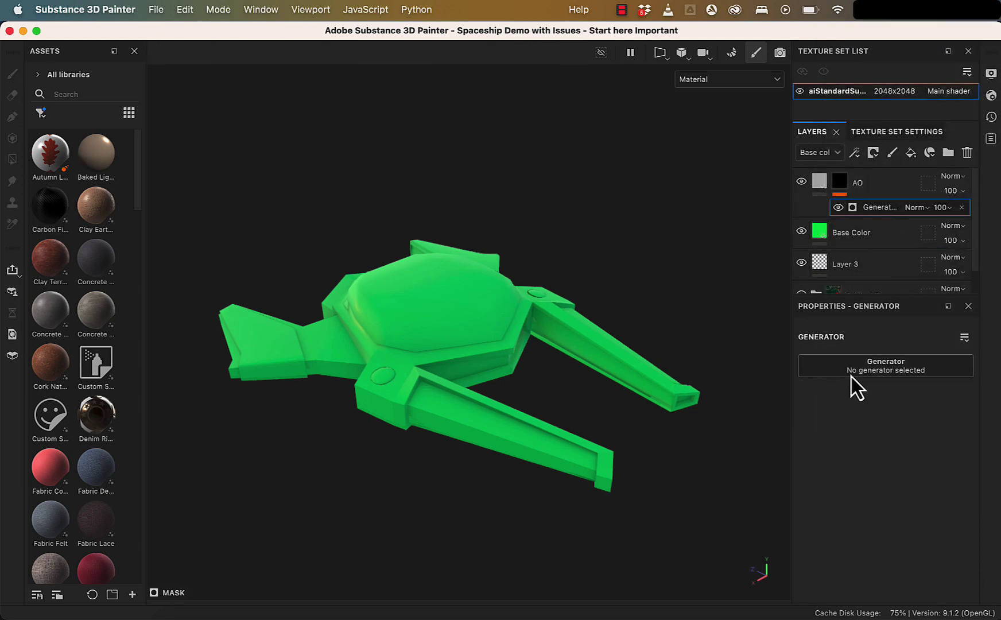
{"action": "left_click", "coordinate": [882, 370]}
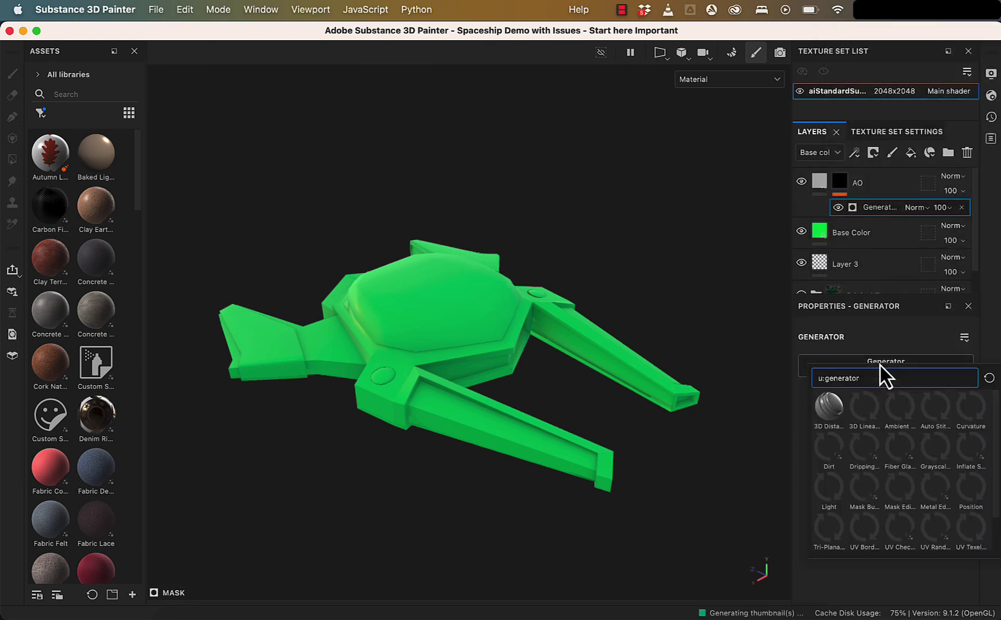
{"action": "left_click", "coordinate": [900, 412]}
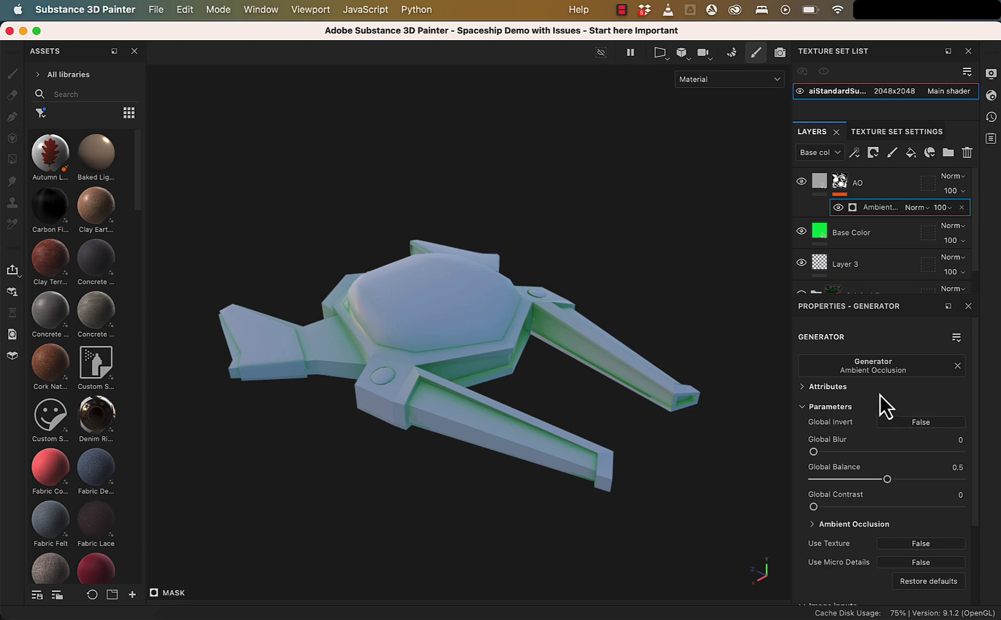
Step: Set Global Invert to True on the AO mask's Ambient Occlusion generator
{"action": "right_click_drag", "start_coordinate": [587, 390], "coordinate": [819, 600], "text": "alt"}
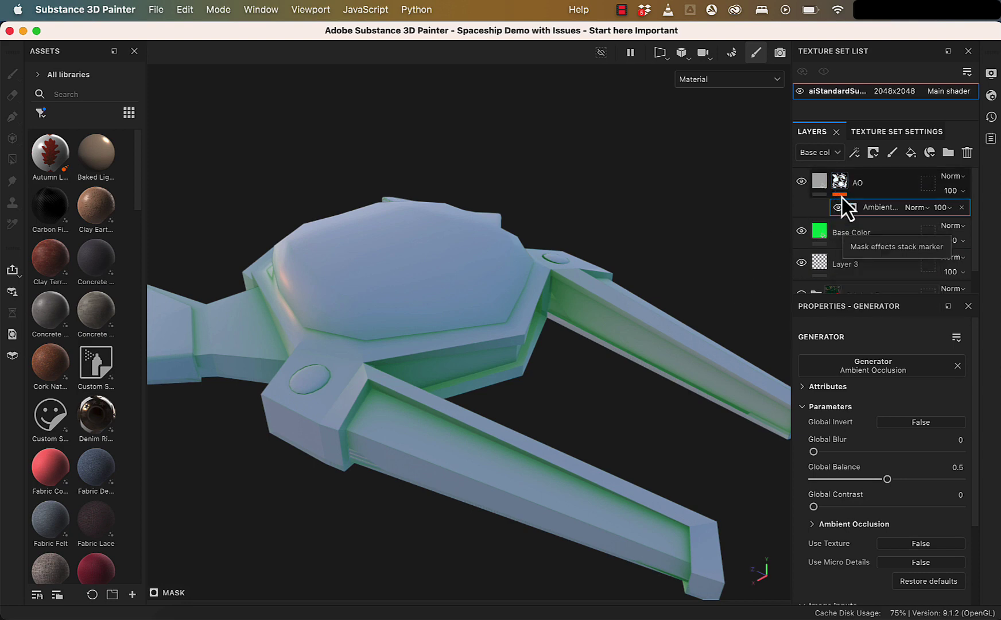
{"action": "mouse_move", "coordinate": [835, 184]}
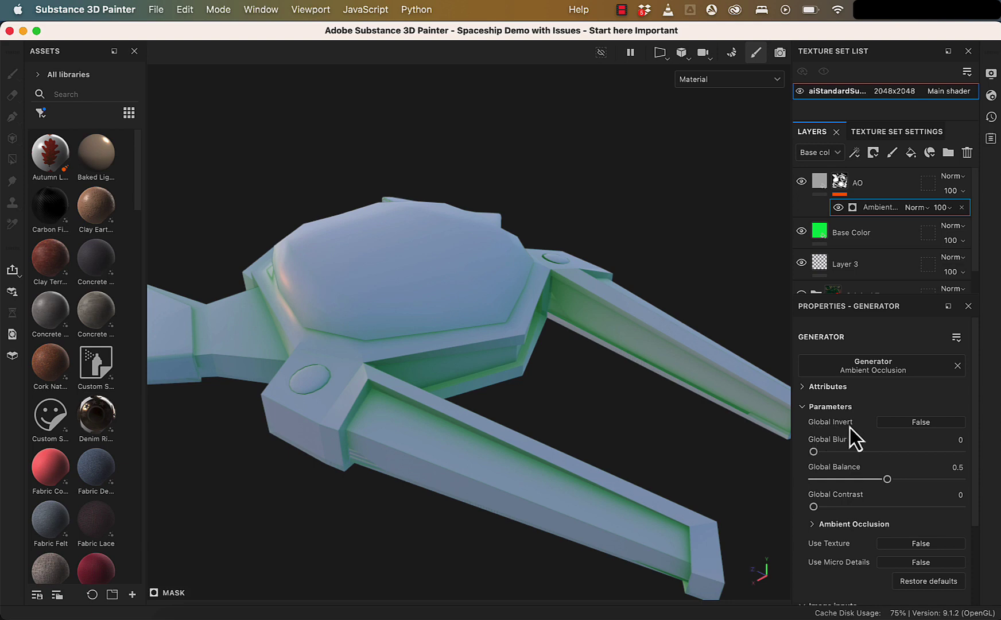
{"action": "left_click", "coordinate": [905, 425]}
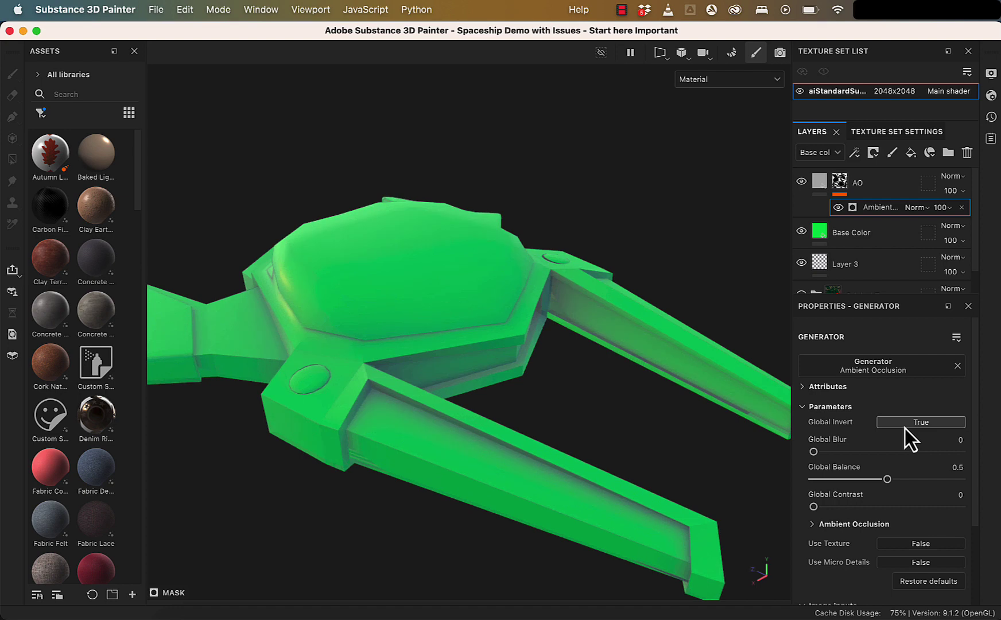
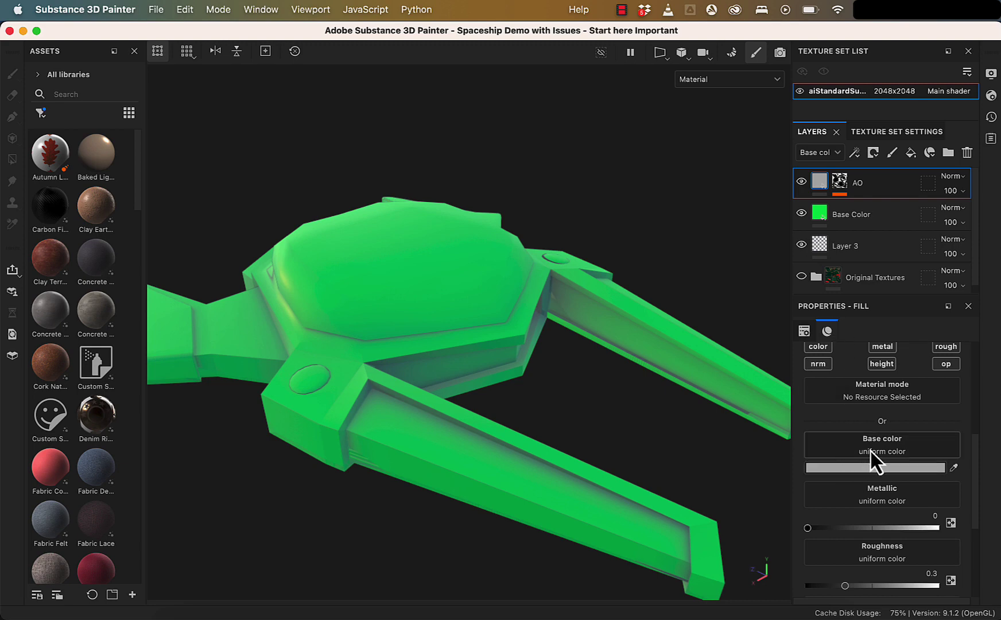
Step: Try dark green 124221 and dark red 7B2D10 as the AO layer's base color
{"action": "left_click", "coordinate": [867, 468]}
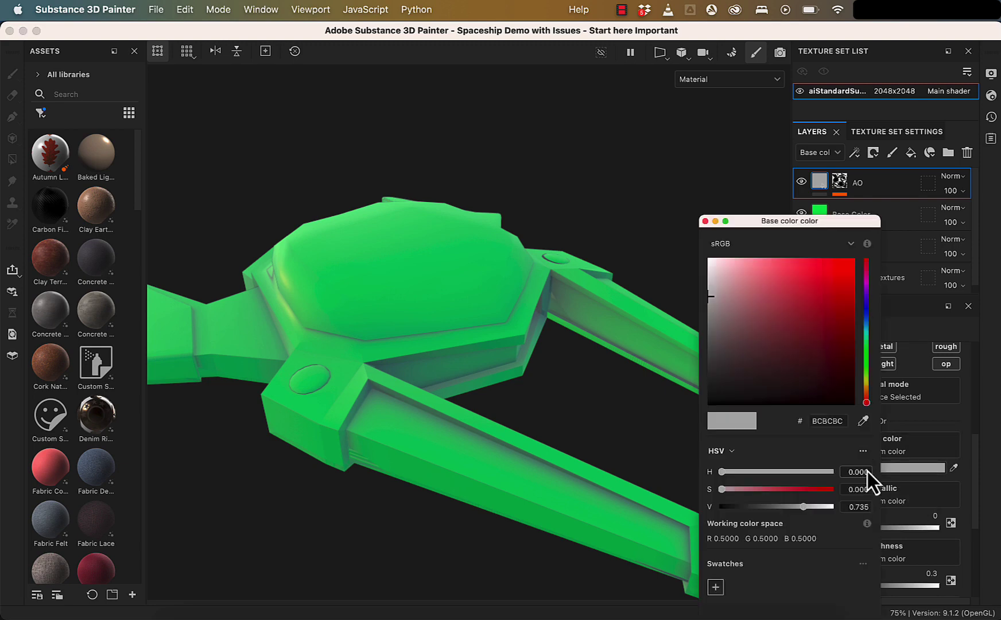
{"action": "mouse_move", "coordinate": [866, 360]}
{"action": "left_mouse_down"}
{"action": "mouse_move", "coordinate": [865, 350]}
{"action": "mouse_move", "coordinate": [825, 360]}
{"action": "mouse_move", "coordinate": [833, 355]}
{"action": "mouse_move", "coordinate": [814, 347]}
{"action": "mouse_move", "coordinate": [800, 369]}
{"action": "mouse_move", "coordinate": [794, 299]}
{"action": "mouse_move", "coordinate": [816, 369]}
{"action": "left_mouse_up"}
{"action": "left_click", "coordinate": [814, 349]}
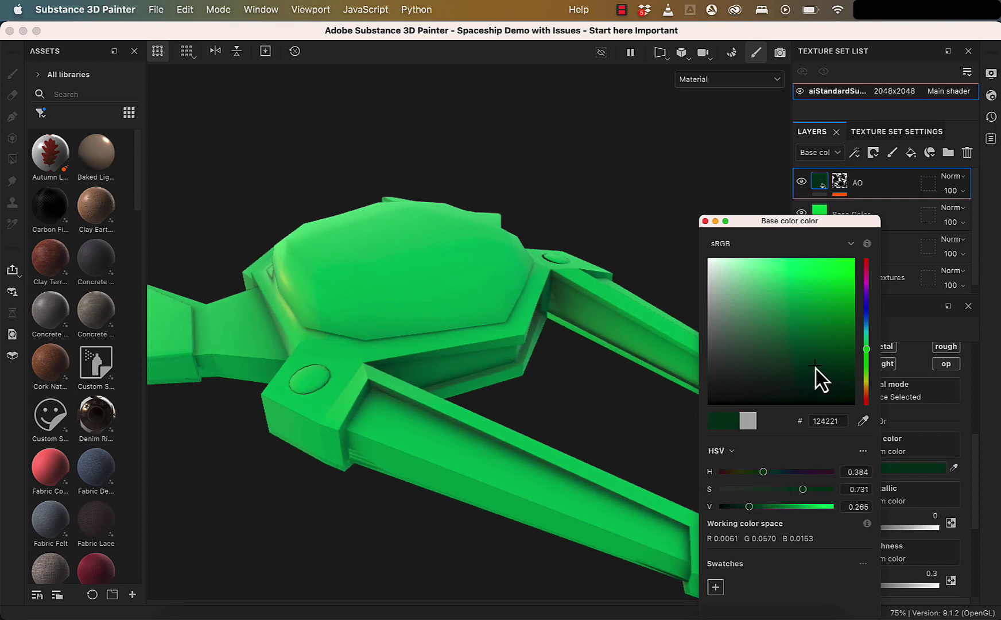
{"action": "left_click", "coordinate": [287, 370]}
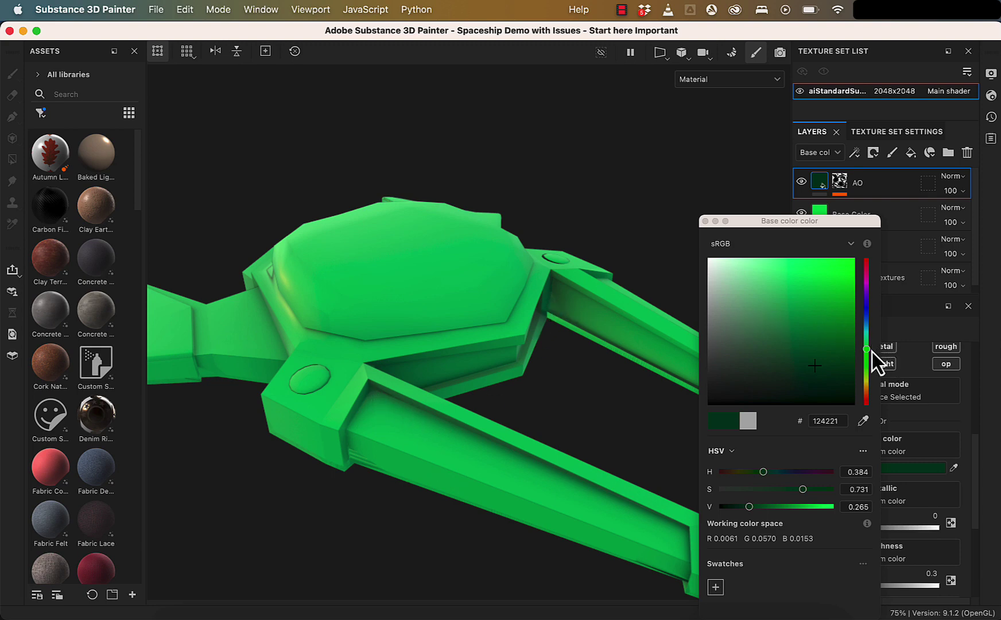
{"action": "left_click_drag", "start_coordinate": [868, 353], "coordinate": [872, 401]}
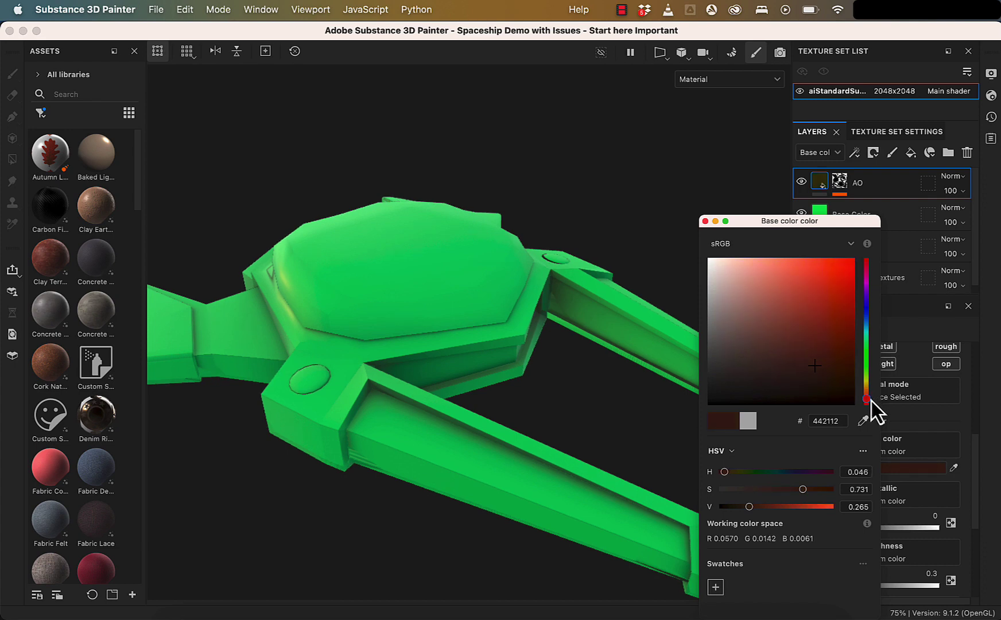
{"action": "left_click_drag", "start_coordinate": [834, 368], "coordinate": [836, 334]}
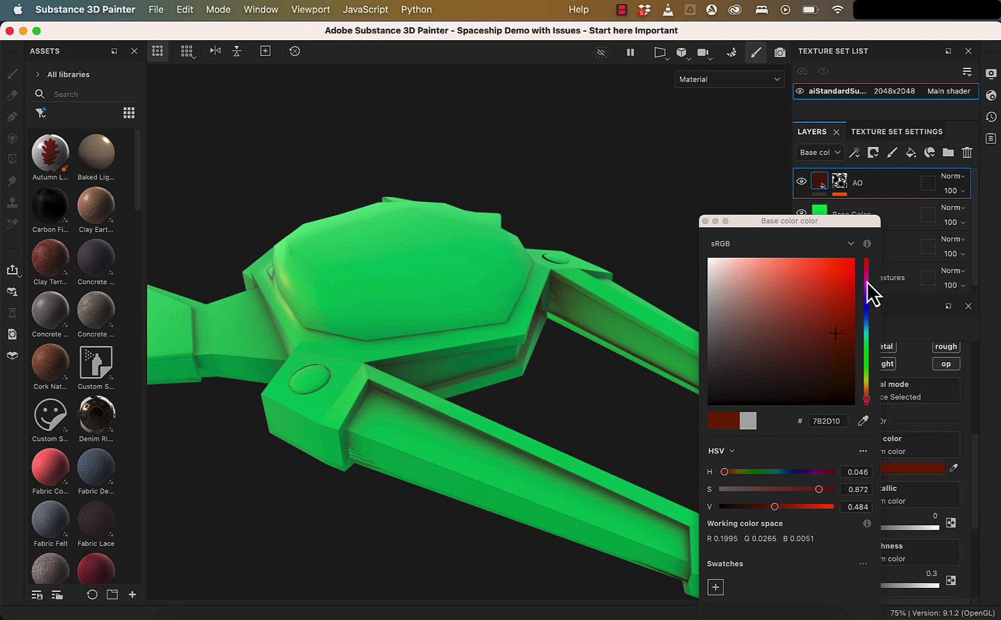
Step: Try blue 1E29AB as the AO layer's base color
{"action": "left_click", "coordinate": [866, 309]}
{"action": "left_click_drag", "start_coordinate": [836, 296], "coordinate": [822, 313]}
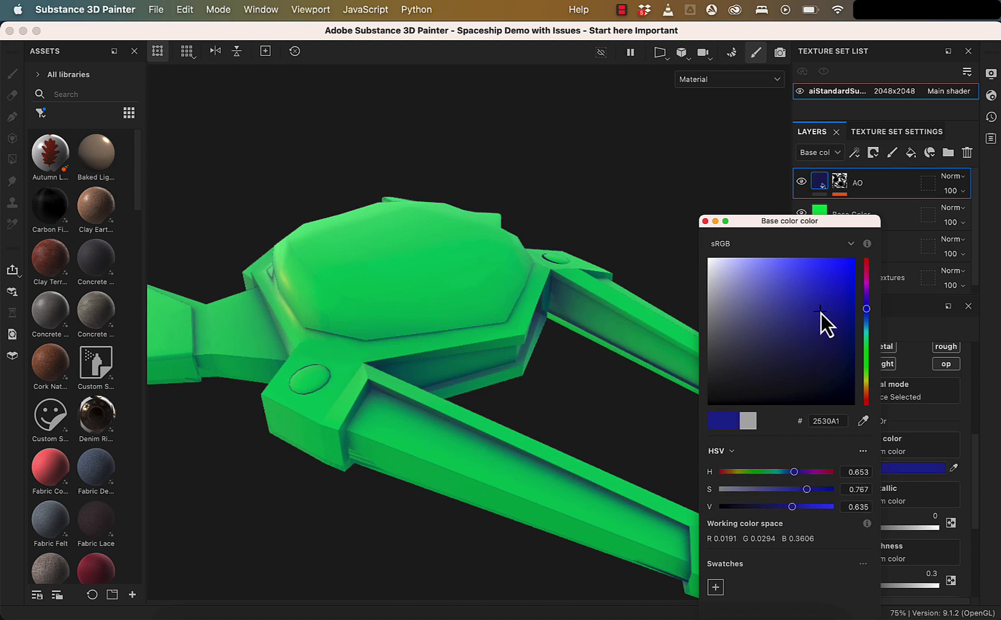
{"action": "left_click", "coordinate": [888, 224]}
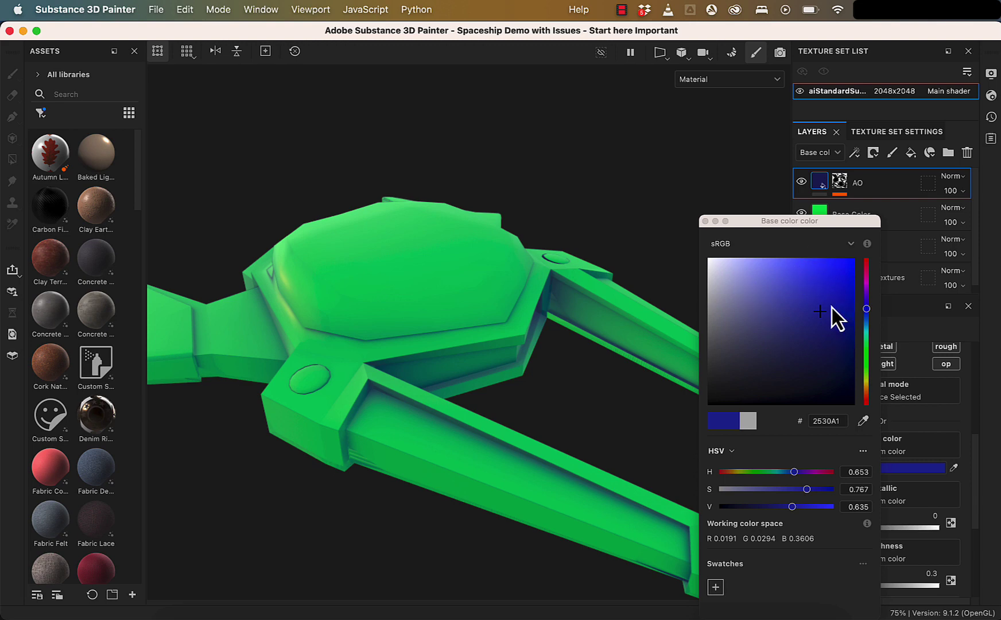
{"action": "left_click_drag", "start_coordinate": [821, 311], "coordinate": [829, 306]}
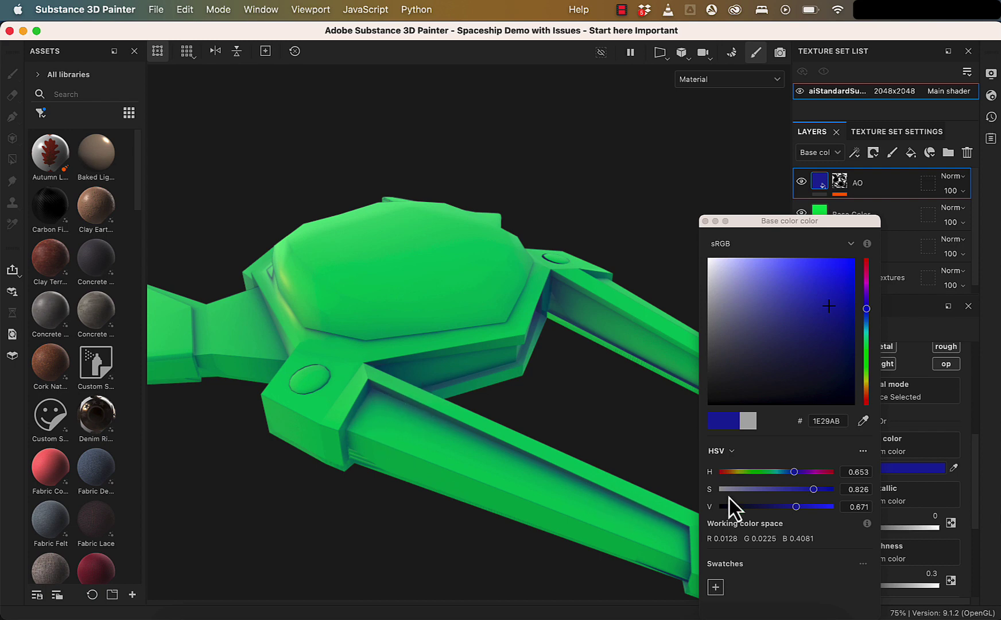
{"action": "left_click", "coordinate": [796, 506]}
Step: Set the AO layer's base color to brown 7F4115 and close the color picker
{"action": "left_click", "coordinate": [869, 395]}
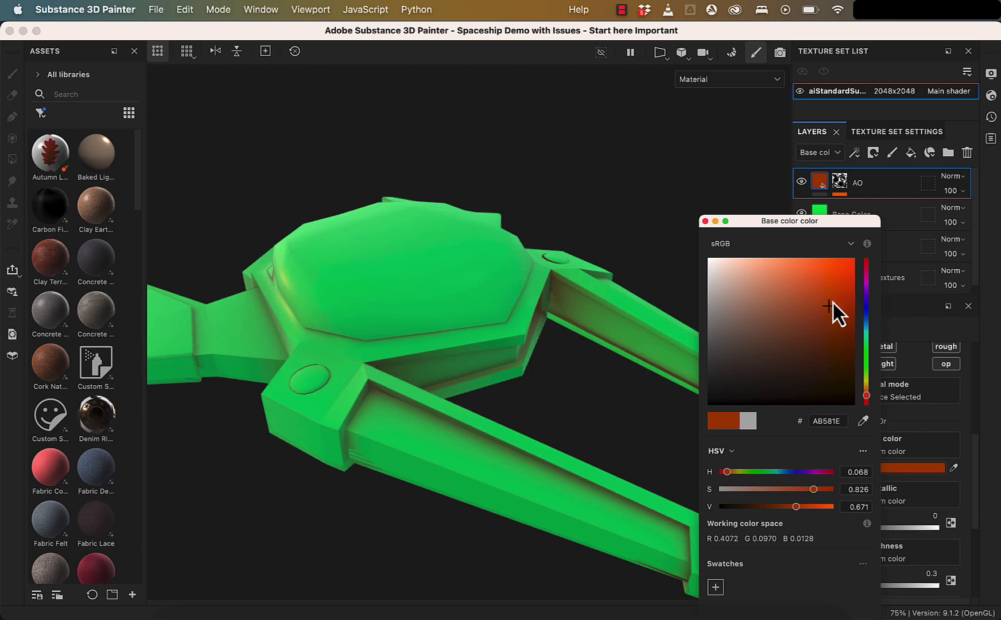
{"action": "left_click", "coordinate": [832, 327]}
{"action": "left_click", "coordinate": [829, 330]}
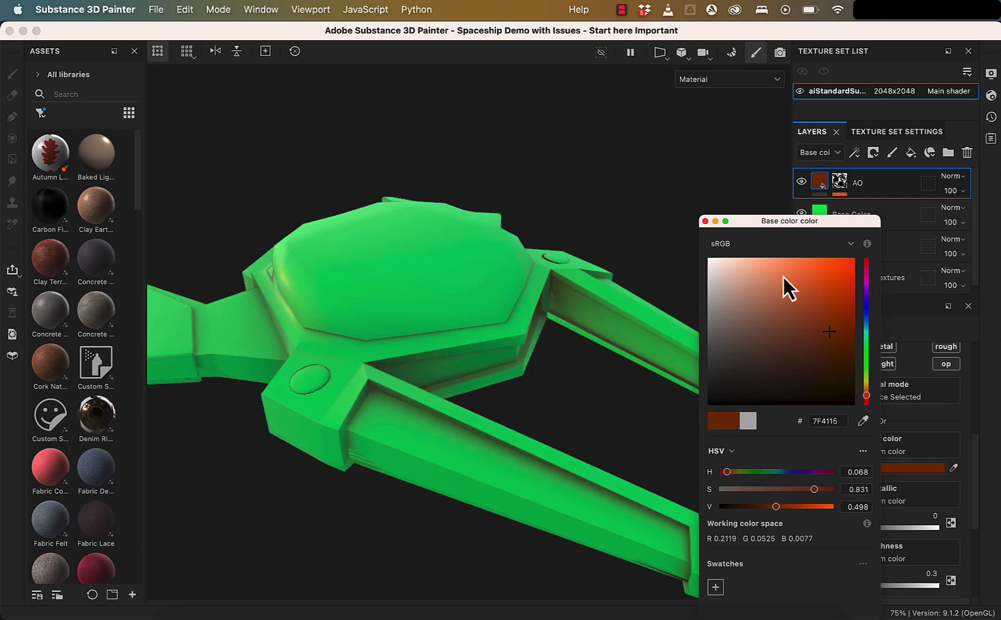
{"action": "left_click", "coordinate": [705, 221]}
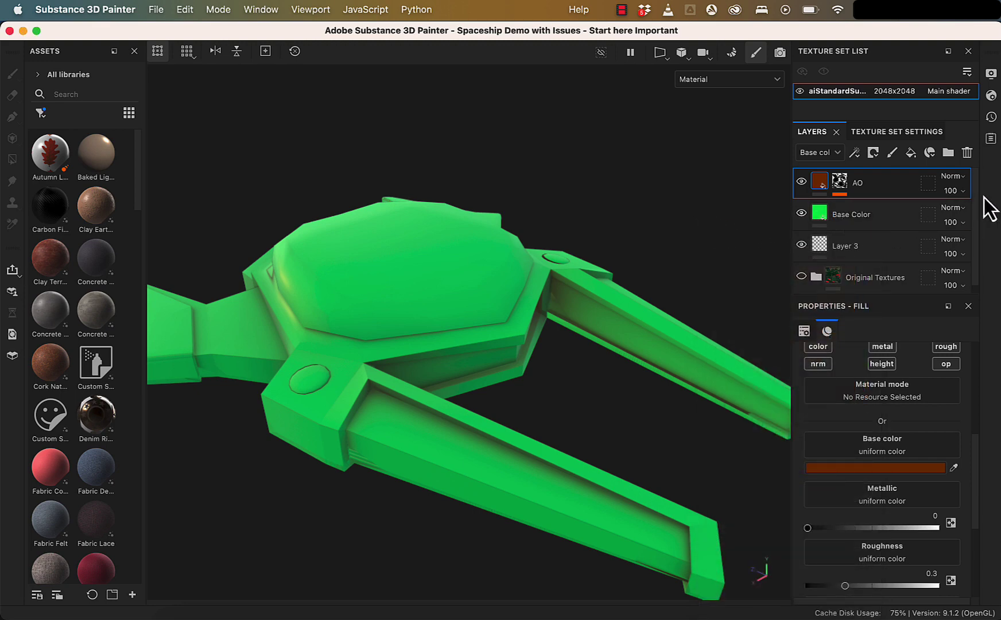
Step: Set the AO layer's base color blend mode to Multiply and inspect the shading in the spaceship's recesses
{"action": "left_click", "coordinate": [960, 177]}
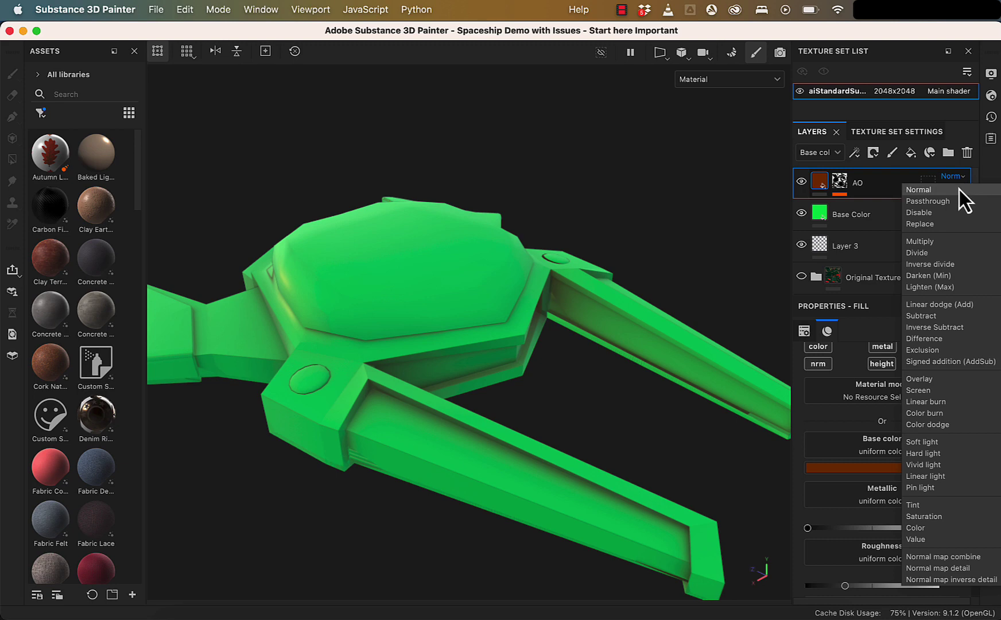
{"action": "left_click", "coordinate": [917, 191]}
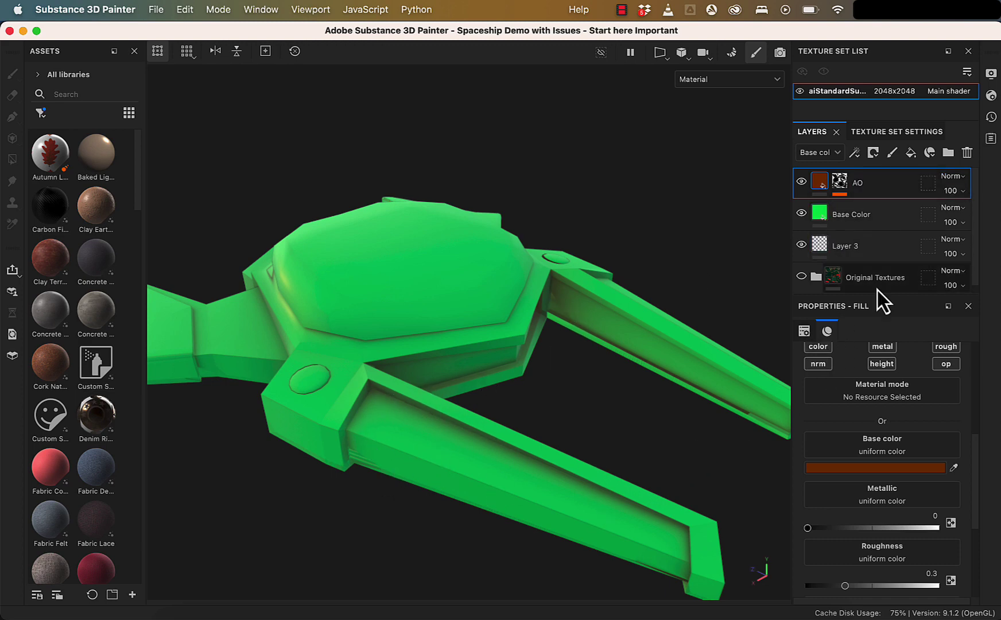
{"action": "left_click", "coordinate": [953, 179]}
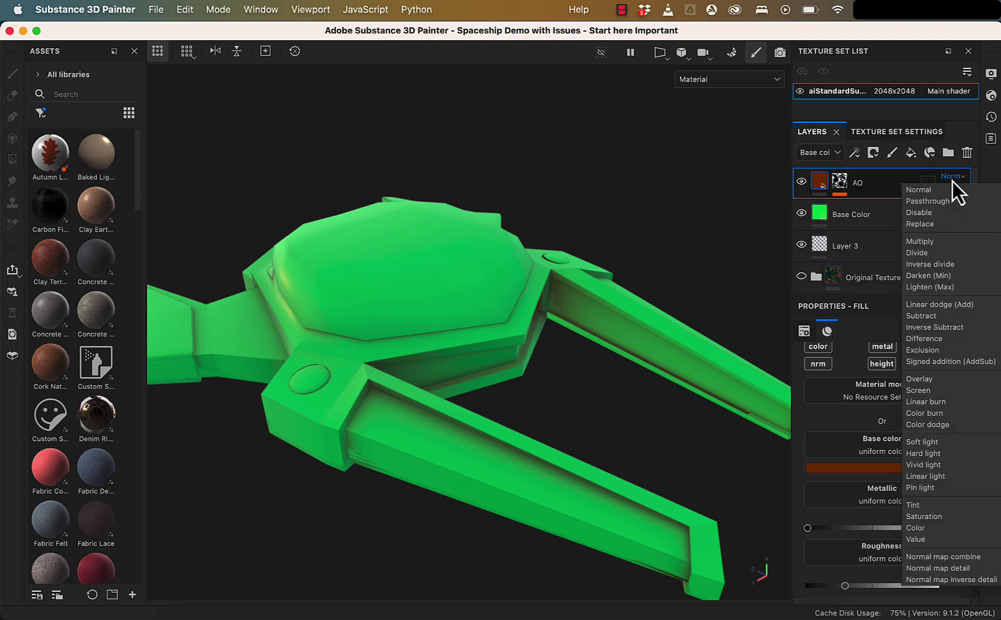
{"action": "left_click", "coordinate": [956, 241]}
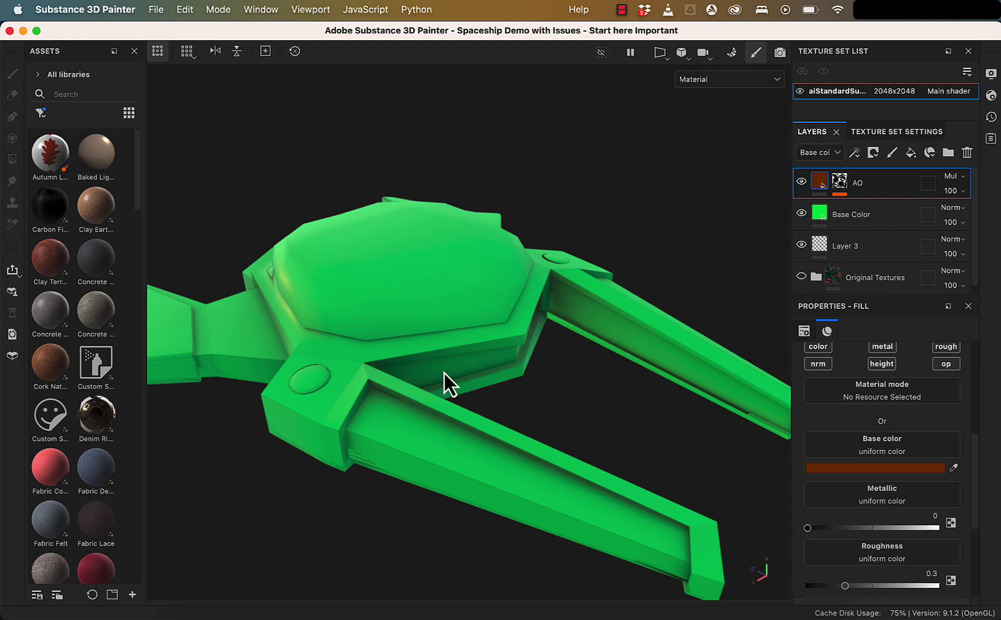
{"action": "scroll", "coordinate": [441, 384], "scroll_direction": "up", "scroll_amount": 2}
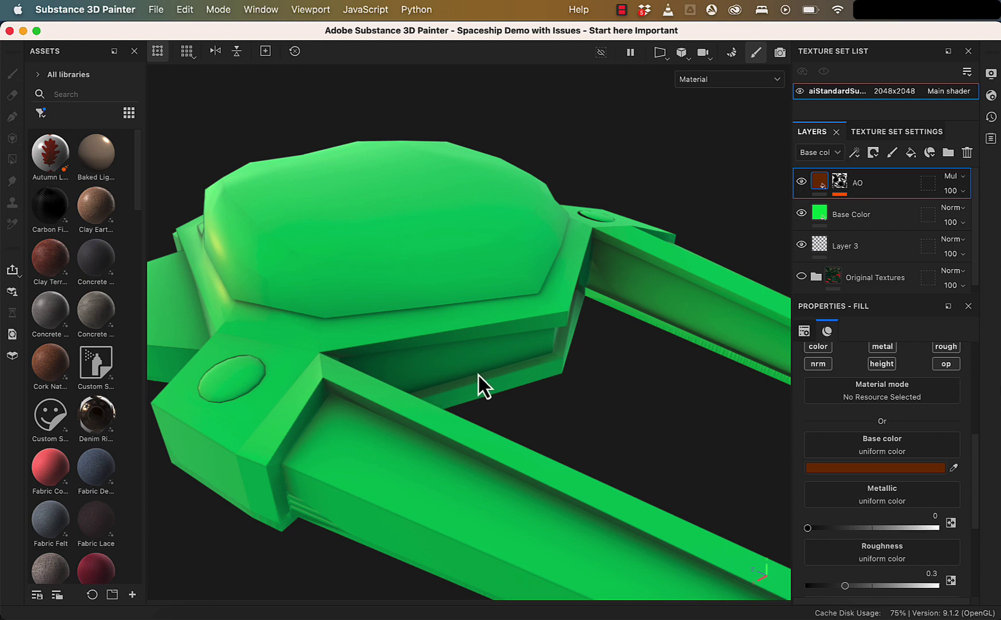
{"action": "scroll", "coordinate": [585, 333], "scroll_direction": "down", "scroll_amount": 3}
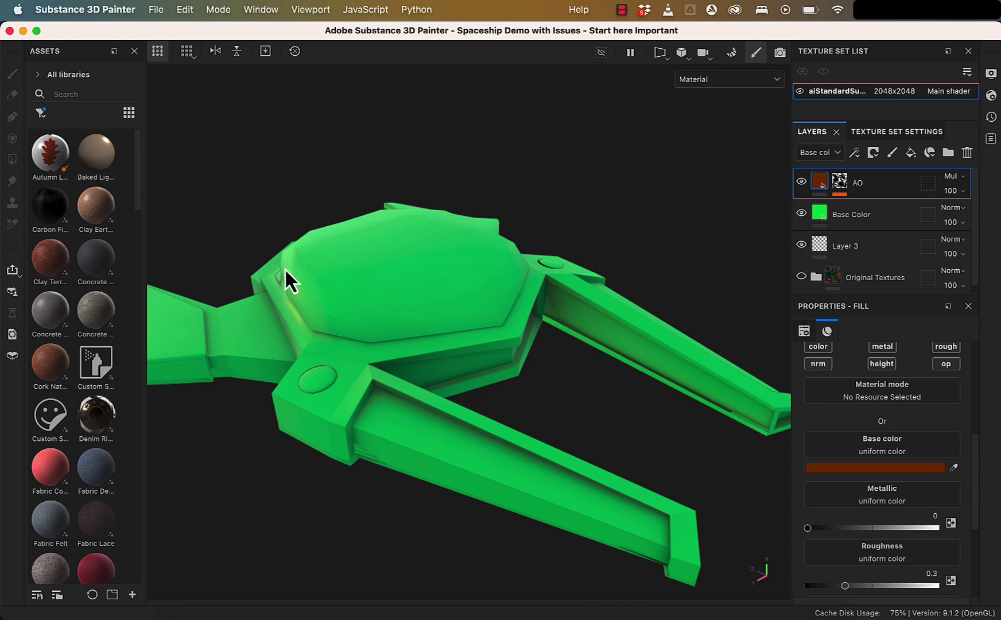
Step: Try the Overlay blend mode on the AO layer and switch it back to Multiply
{"action": "left_click", "coordinate": [964, 179]}
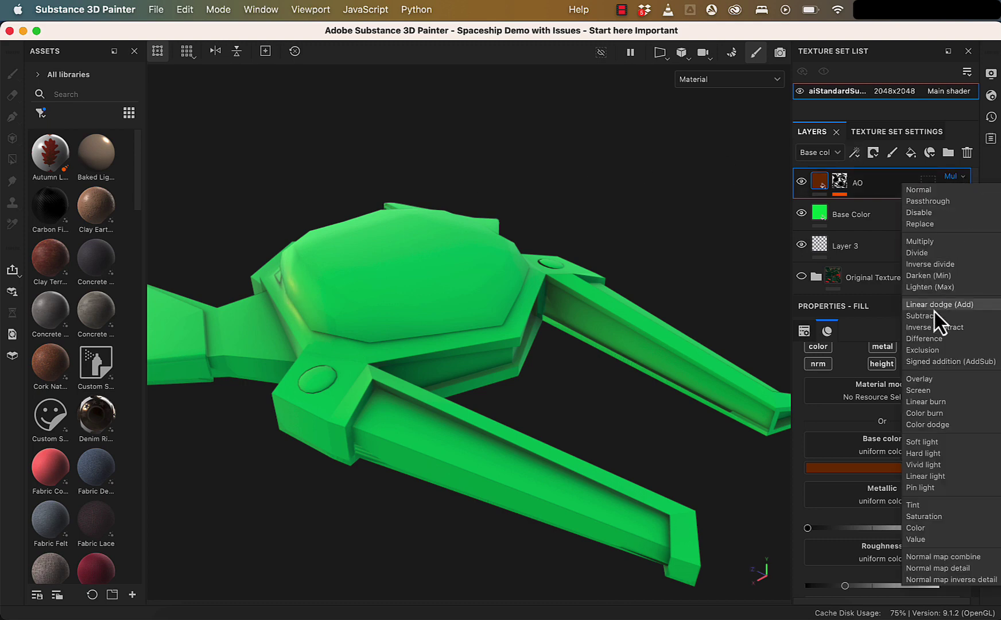
{"action": "left_click", "coordinate": [940, 381]}
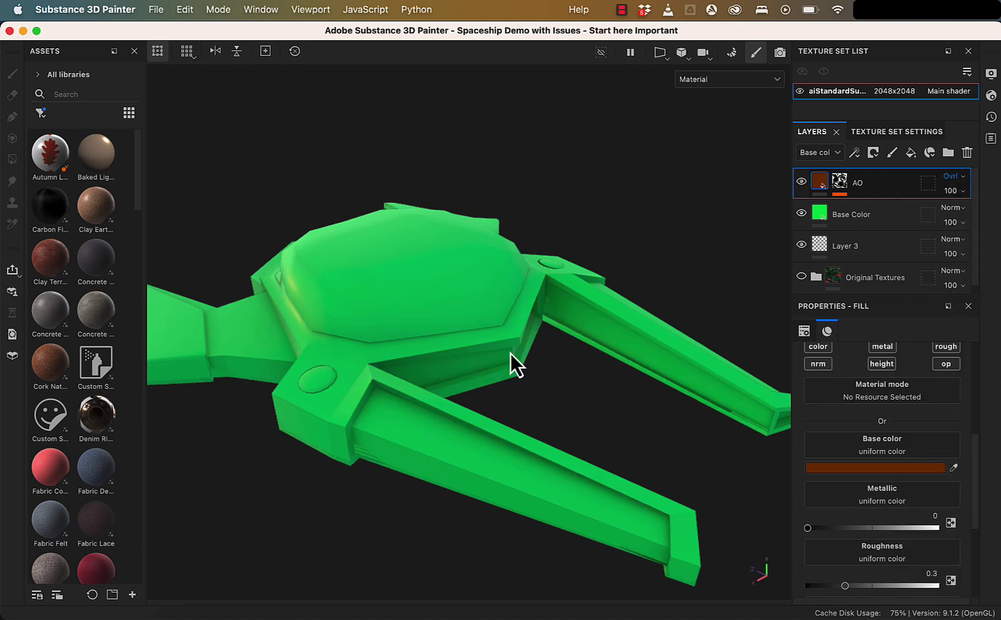
{"action": "scroll", "coordinate": [427, 422], "scroll_direction": "up", "scroll_amount": 3}
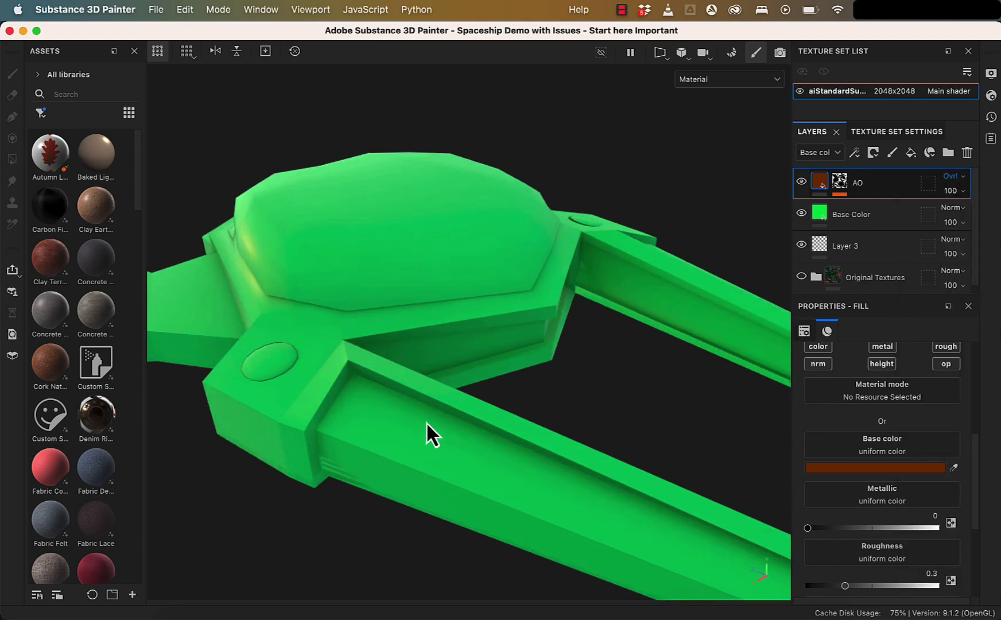
{"action": "scroll", "coordinate": [517, 414], "scroll_direction": "down", "scroll_amount": 2}
{"action": "scroll", "coordinate": [565, 416], "scroll_direction": "down", "scroll_amount": 2}
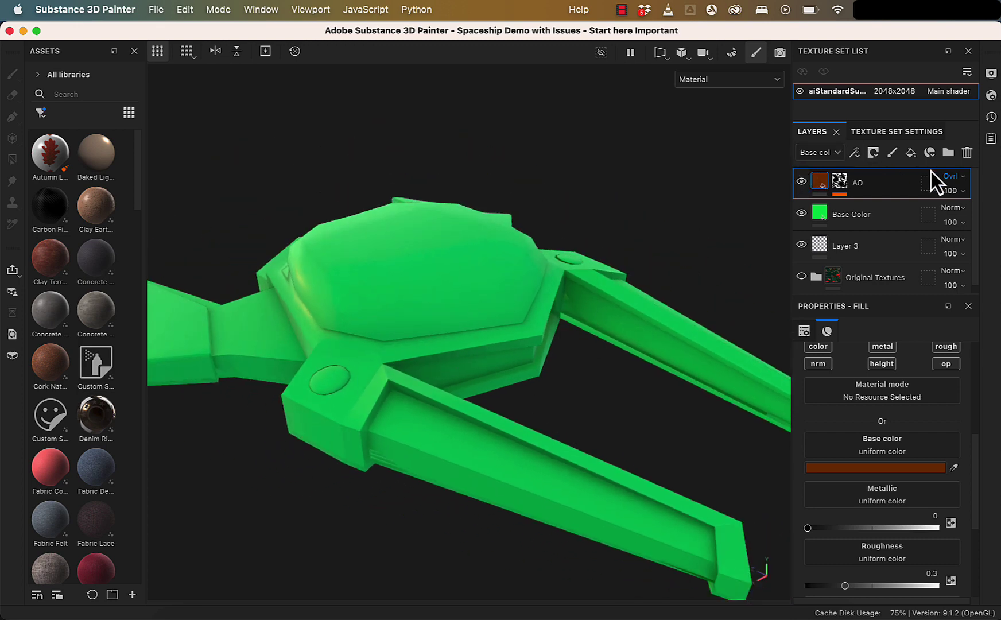
{"action": "left_click", "coordinate": [953, 177]}
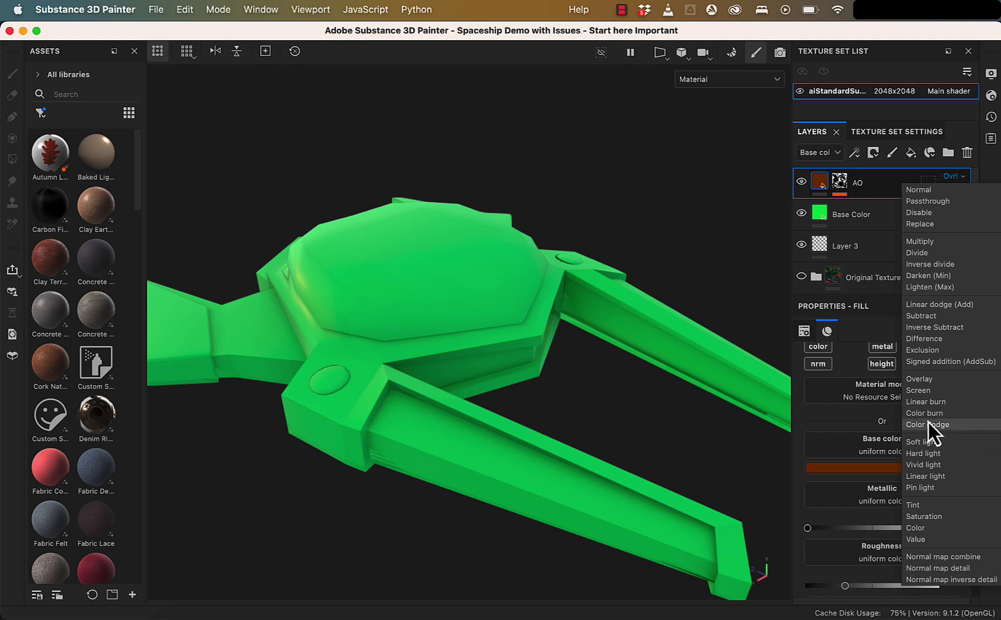
{"action": "left_click", "coordinate": [913, 242]}
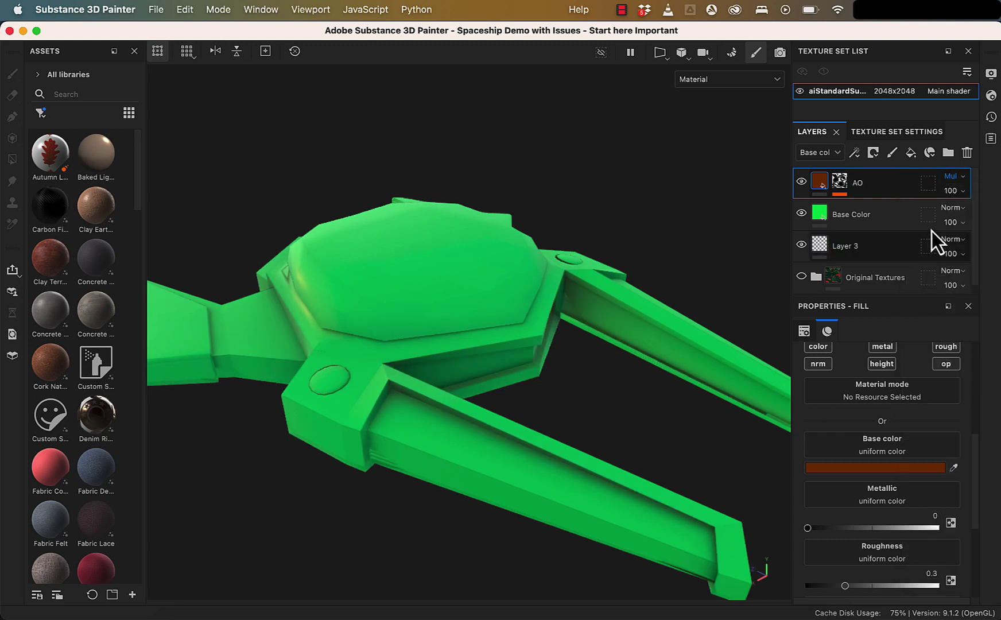
Step: Lower the Global Balance of the Ambient Occlusion generator on the AO layer's mask to 0.37
{"action": "left_click", "coordinate": [840, 182]}
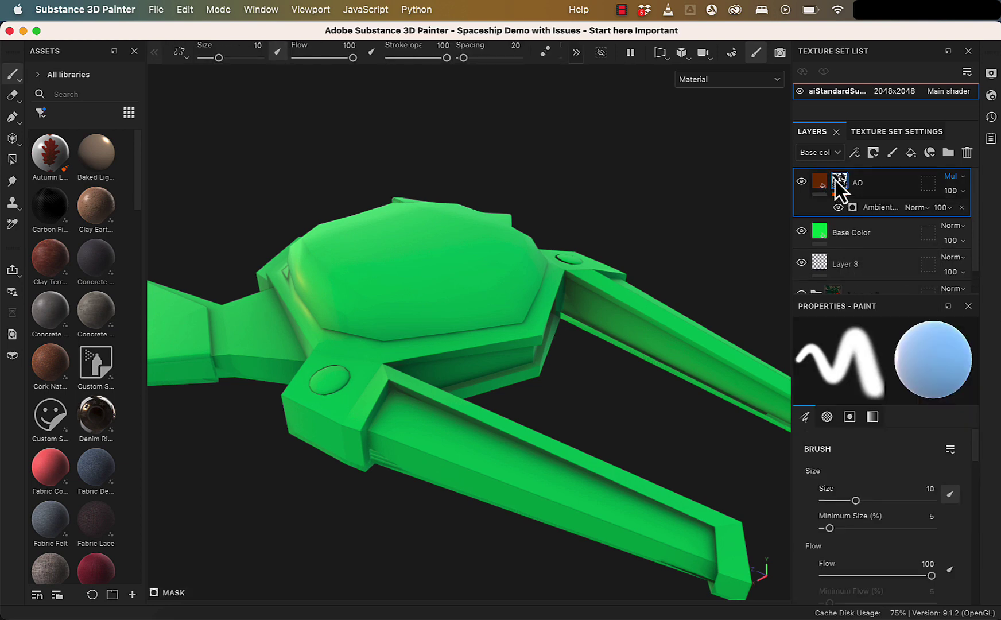
{"action": "left_click", "coordinate": [867, 209]}
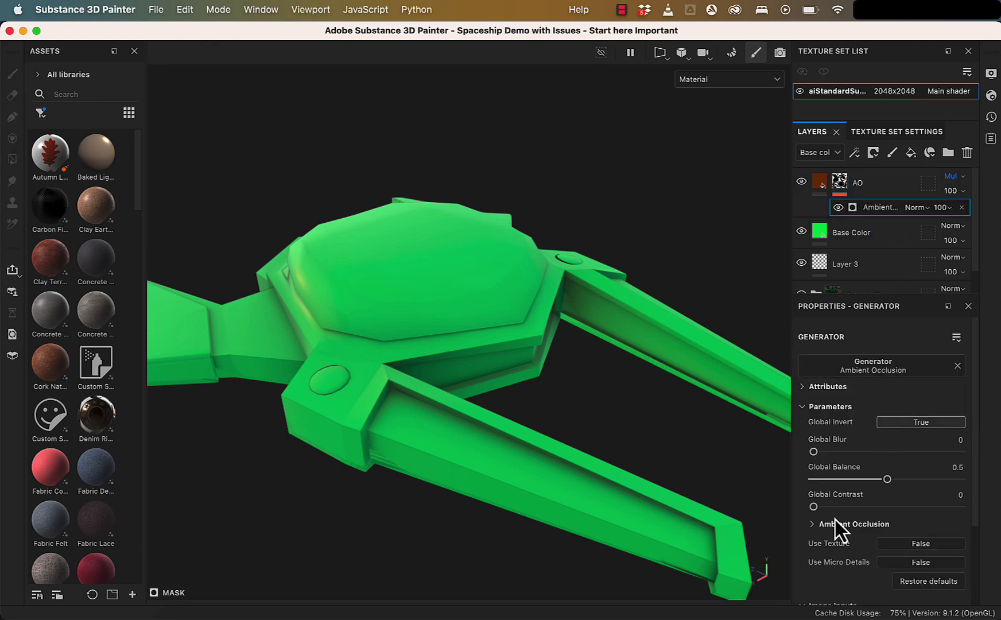
{"action": "mouse_move", "coordinate": [887, 480]}
{"action": "left_mouse_down"}
{"action": "mouse_move", "coordinate": [953, 479]}
{"action": "mouse_move", "coordinate": [845, 486]}
{"action": "mouse_move", "coordinate": [868, 484]}
{"action": "left_mouse_up"}
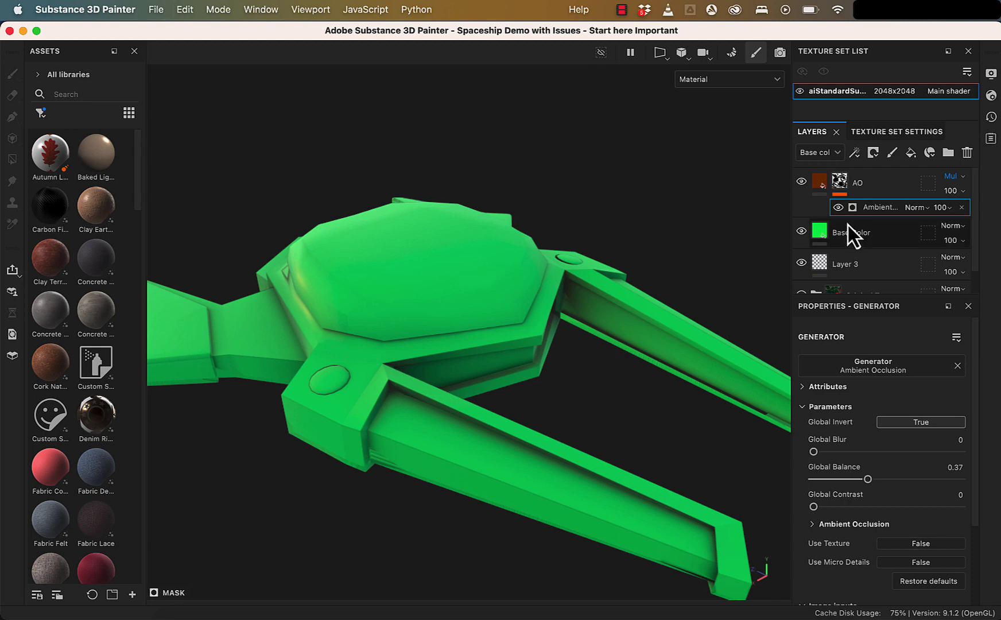
Step: Try orange D2712E, blue 2E32D2, green 2ED22E and dark green 135313 as the AO layer's base color
{"action": "left_click", "coordinate": [823, 188]}
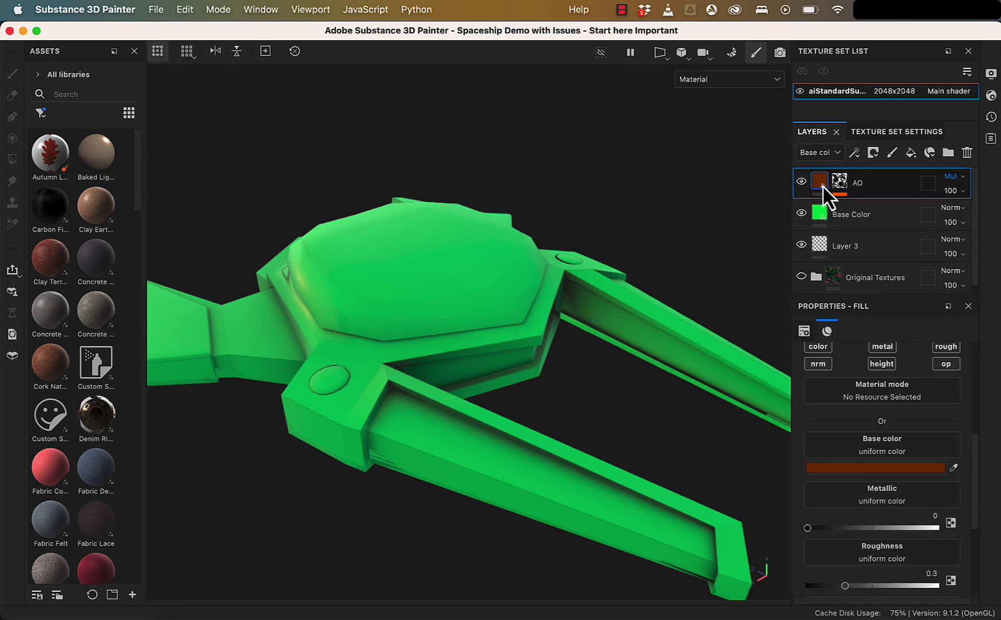
{"action": "left_click", "coordinate": [896, 468]}
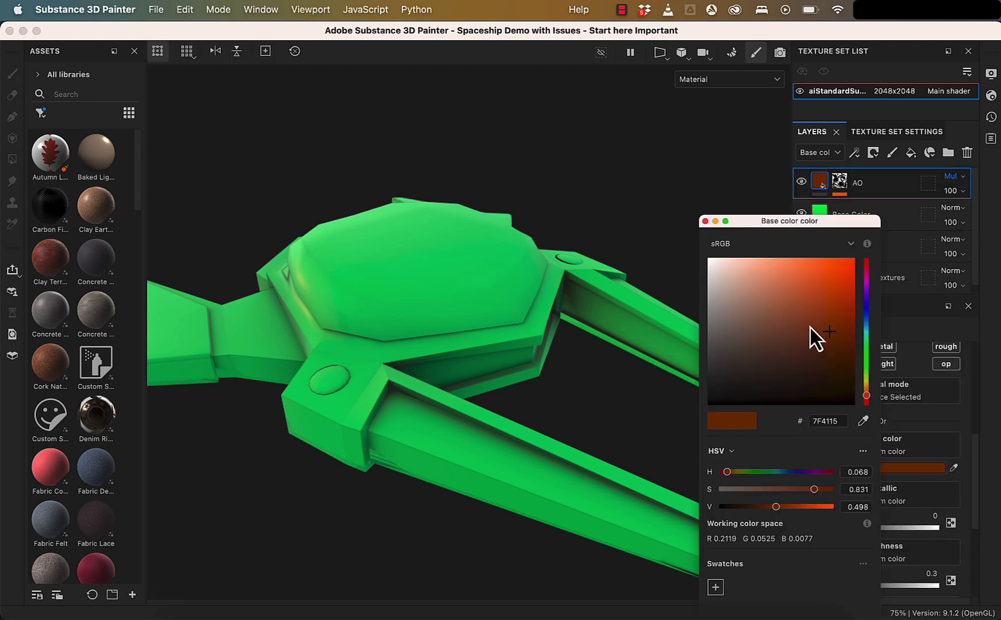
{"action": "left_click_drag", "start_coordinate": [832, 333], "coordinate": [822, 284]}
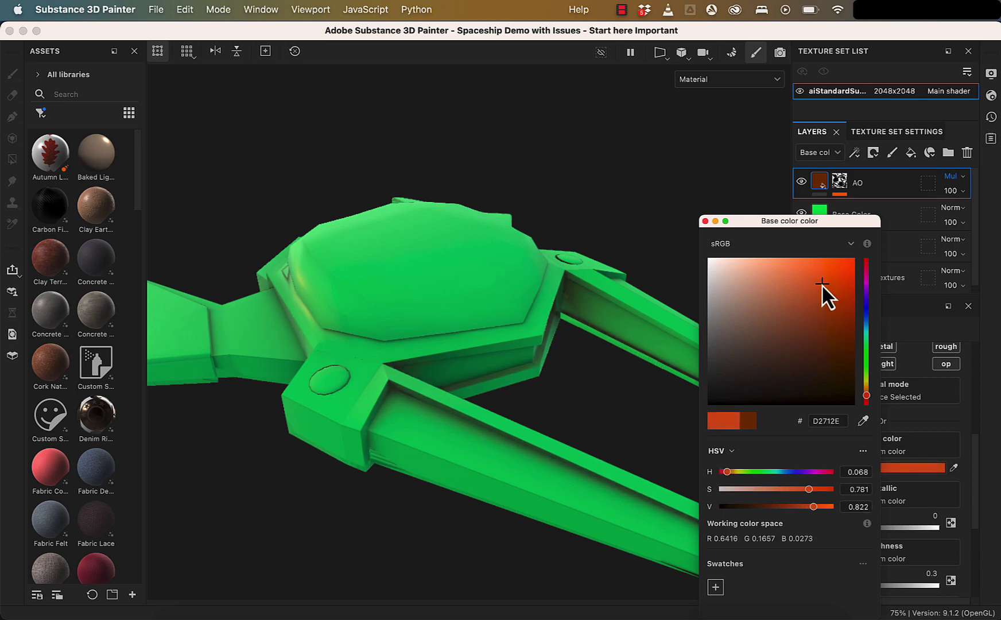
{"action": "left_click", "coordinate": [616, 314]}
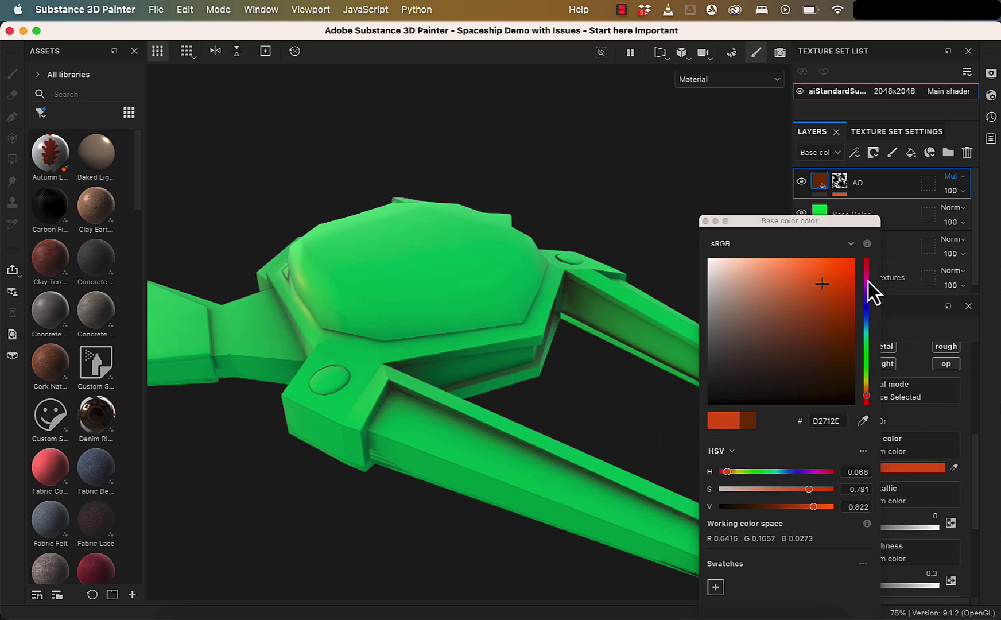
{"action": "left_click", "coordinate": [867, 308]}
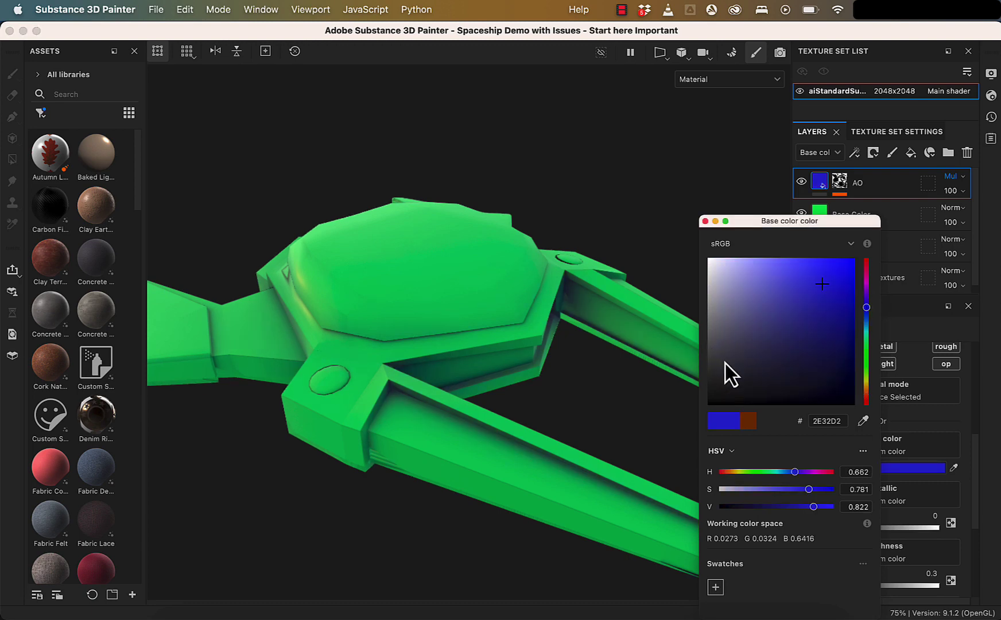
{"action": "left_click", "coordinate": [868, 361]}
{"action": "mouse_move", "coordinate": [868, 360]}
{"action": "left_mouse_down"}
{"action": "mouse_move", "coordinate": [868, 334]}
{"action": "mouse_move", "coordinate": [868, 358]}
{"action": "left_mouse_up"}
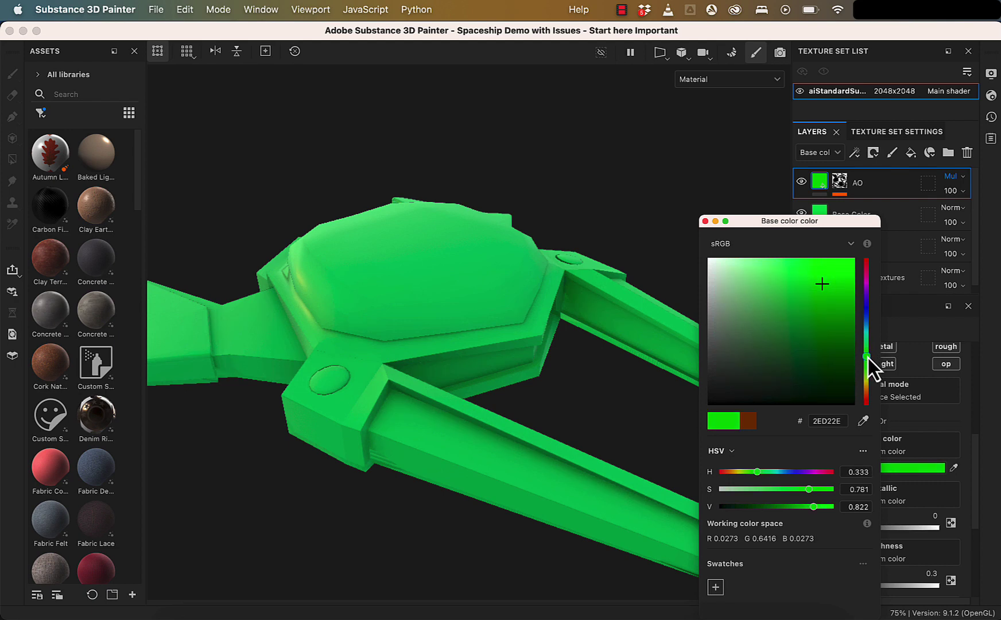
{"action": "left_click", "coordinate": [820, 356]}
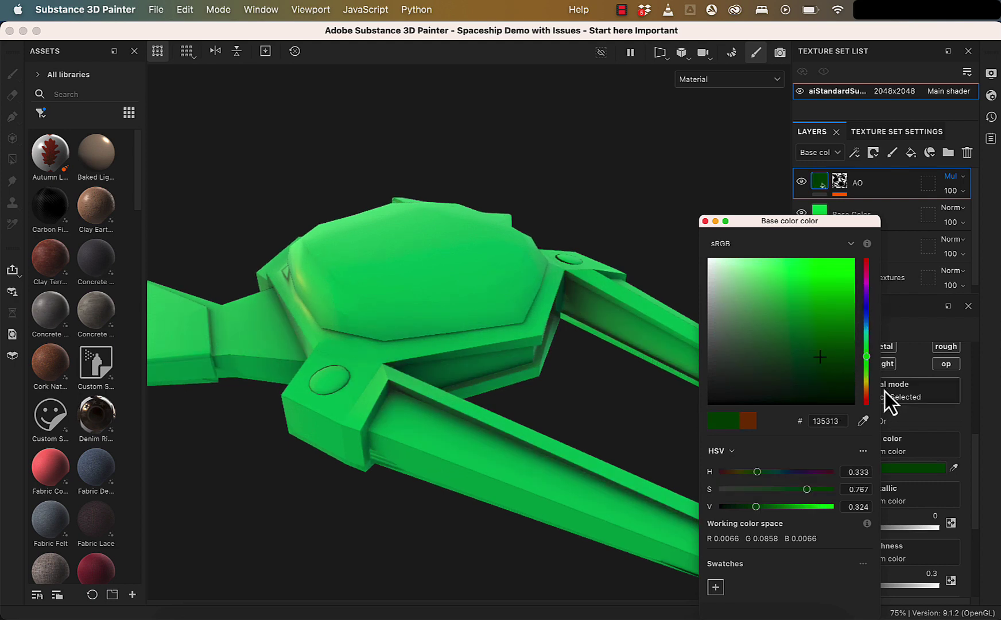
Step: Set the AO layer's base color to dark blue 1C2D80 and close the color picker
{"action": "left_click", "coordinate": [868, 313]}
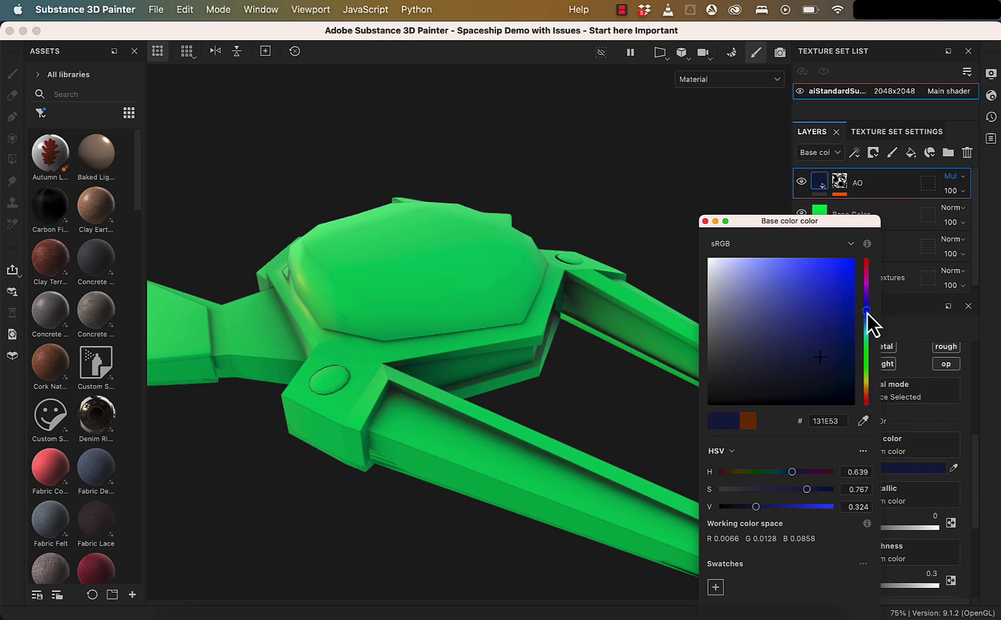
{"action": "left_click", "coordinate": [868, 314]}
{"action": "left_click", "coordinate": [822, 330]}
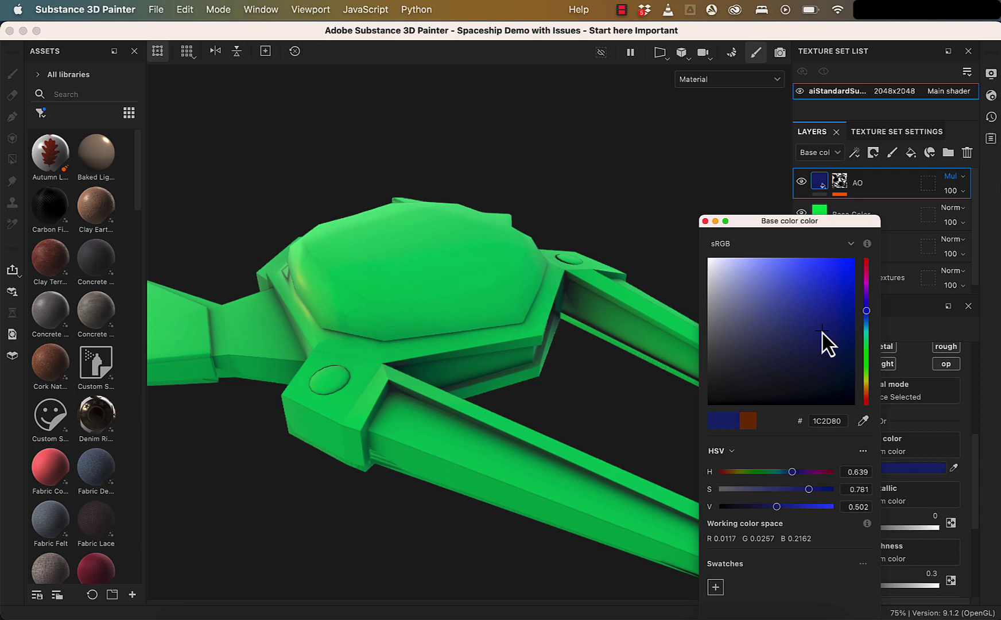
{"action": "left_click", "coordinate": [705, 222]}
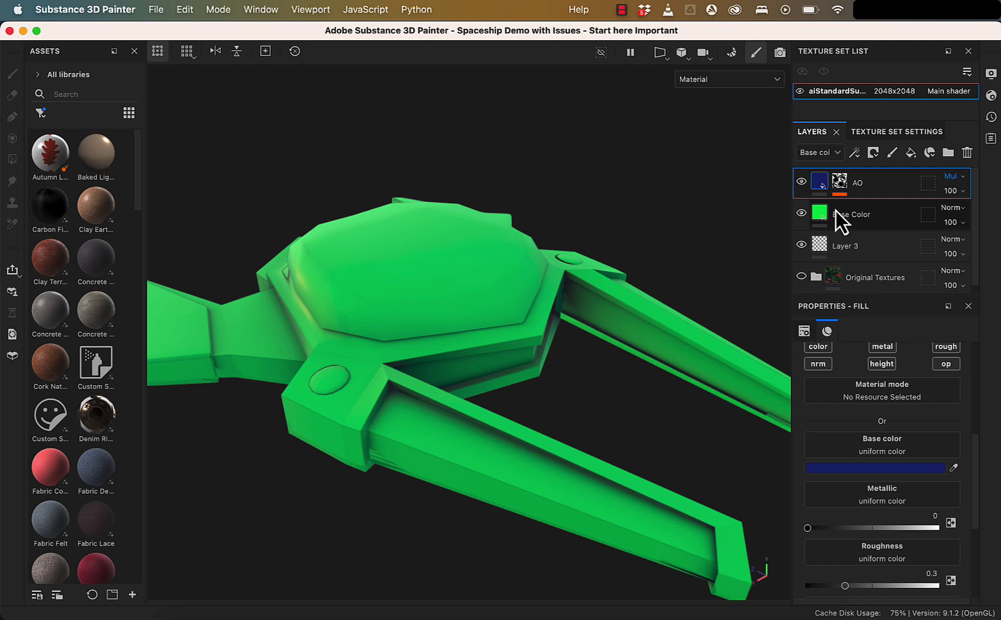
Step: Add a new fill layer above the AO layer and give it a black mask
{"action": "right_click_drag", "start_coordinate": [510, 376], "coordinate": [487, 237], "text": "alt"}
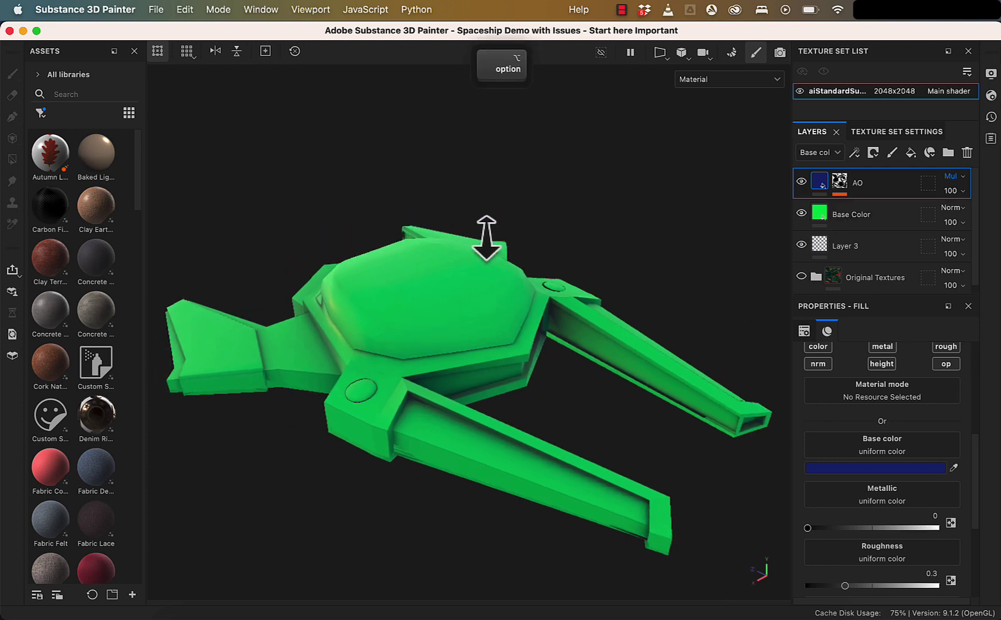
{"action": "mouse_move", "coordinate": [536, 376]}
{"action": "left_mouse_down", "text": "alt"}
{"action": "mouse_move", "coordinate": [547, 291]}
{"action": "mouse_move", "coordinate": [548, 371]}
{"action": "left_mouse_up", "text": "alt"}
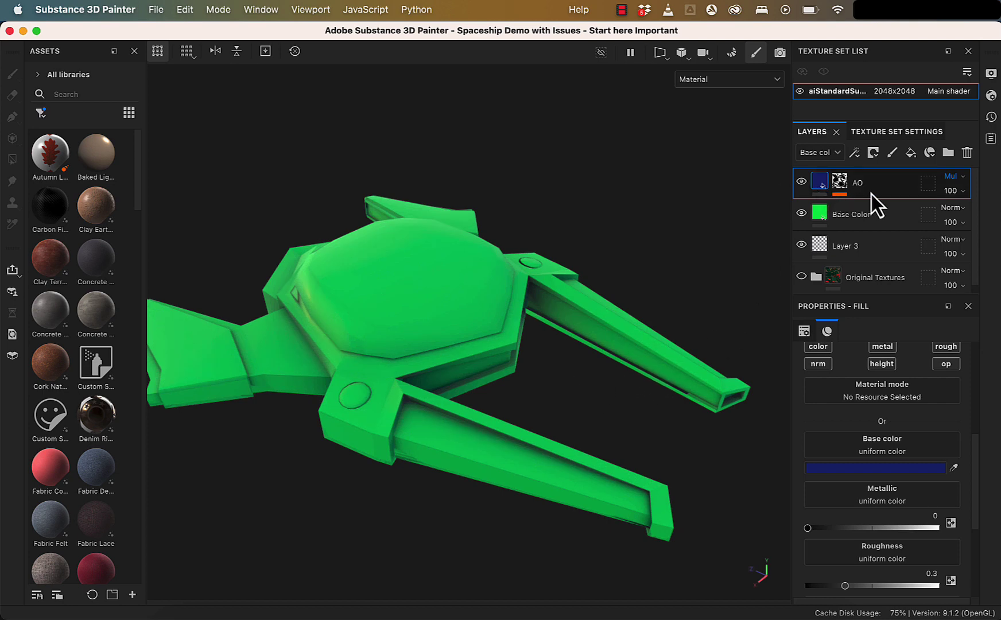
{"action": "double_click", "coordinate": [856, 183]}
{"action": "left_click", "coordinate": [912, 162]}
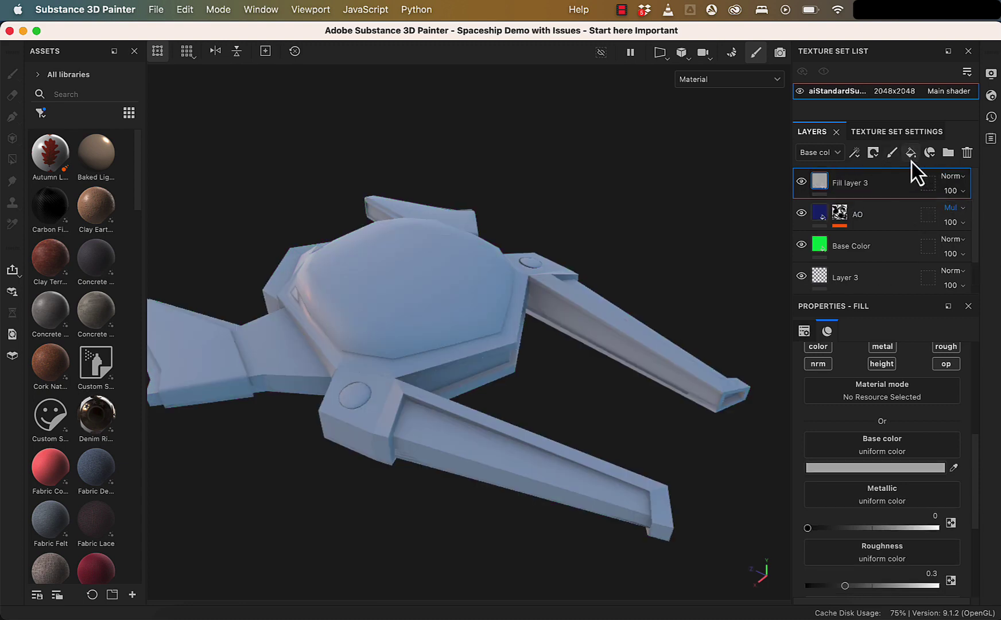
{"action": "right_click", "coordinate": [820, 182]}
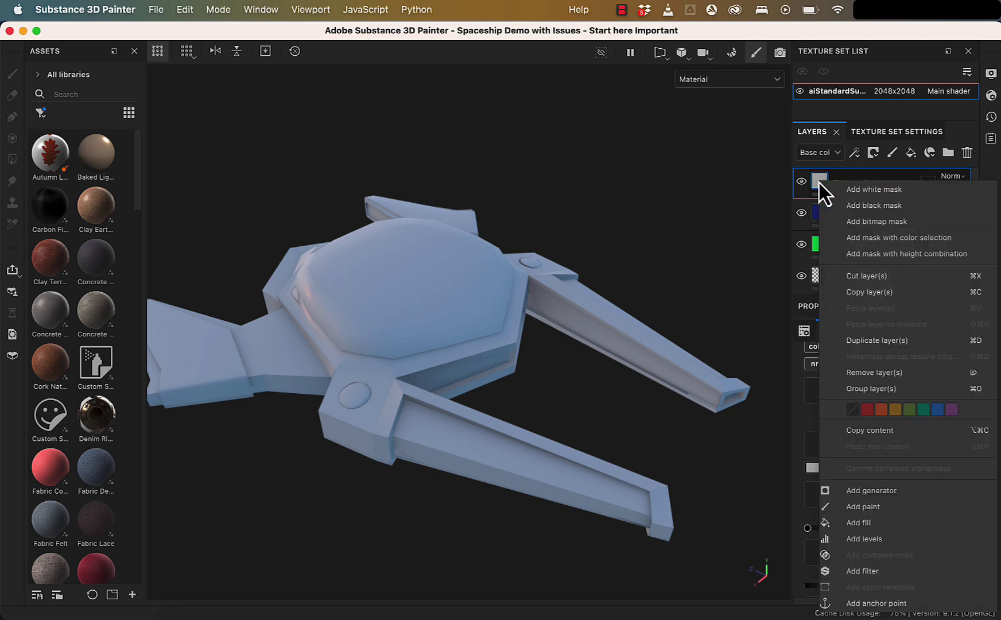
{"action": "left_click", "coordinate": [850, 205]}
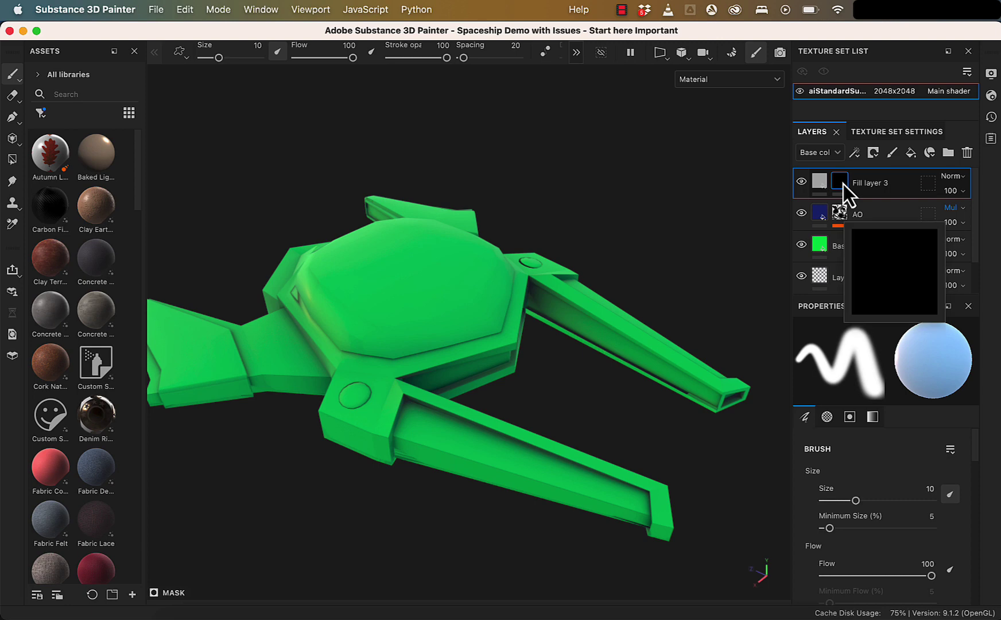
Step: Add a generator to the new fill layer's black mask and choose Curvature for it
{"action": "right_click", "coordinate": [844, 184]}
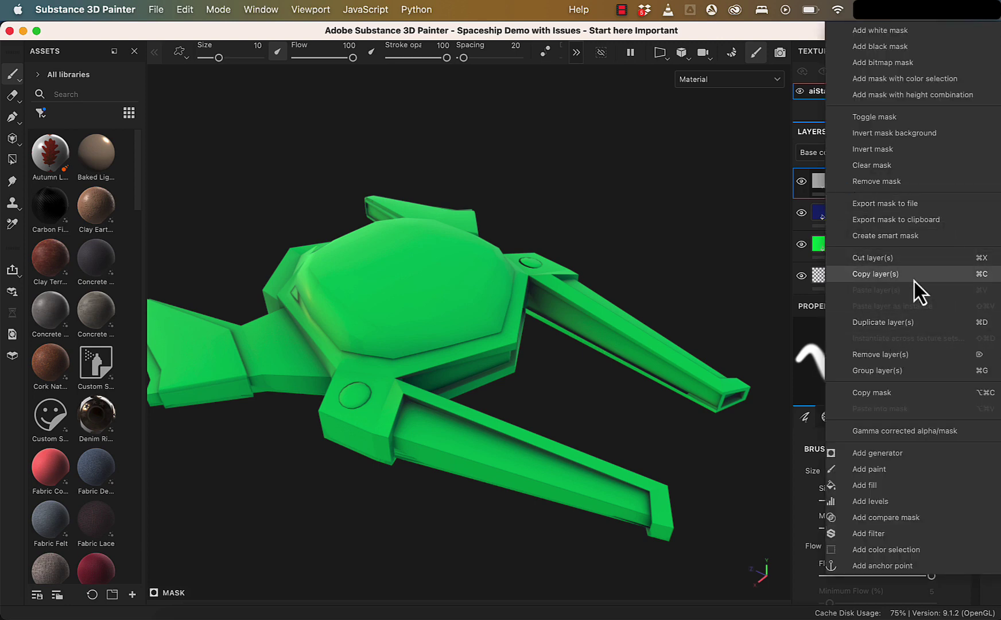
{"action": "left_click", "coordinate": [923, 452]}
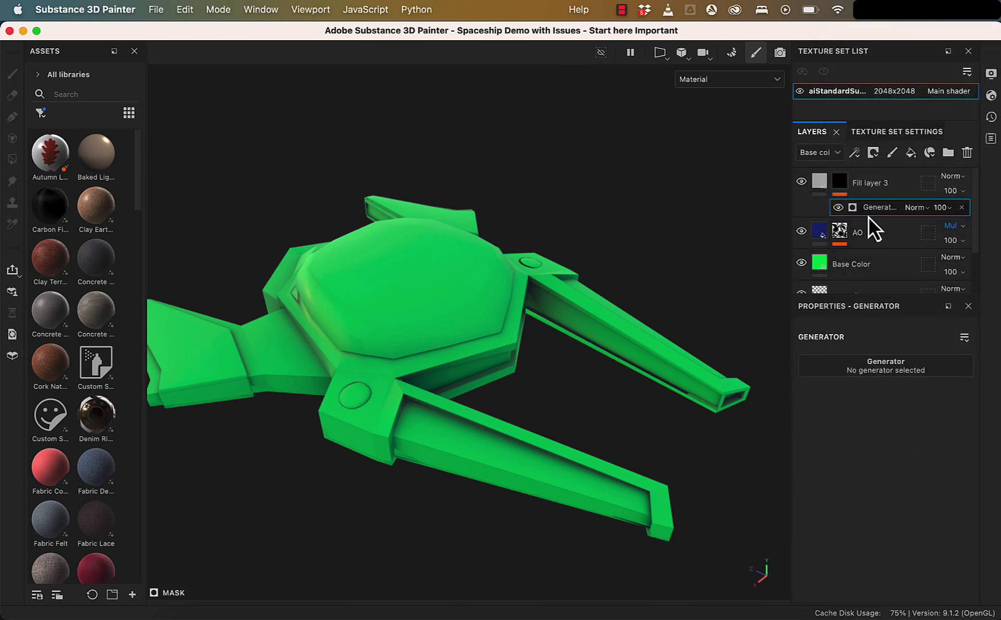
{"action": "left_click", "coordinate": [895, 371]}
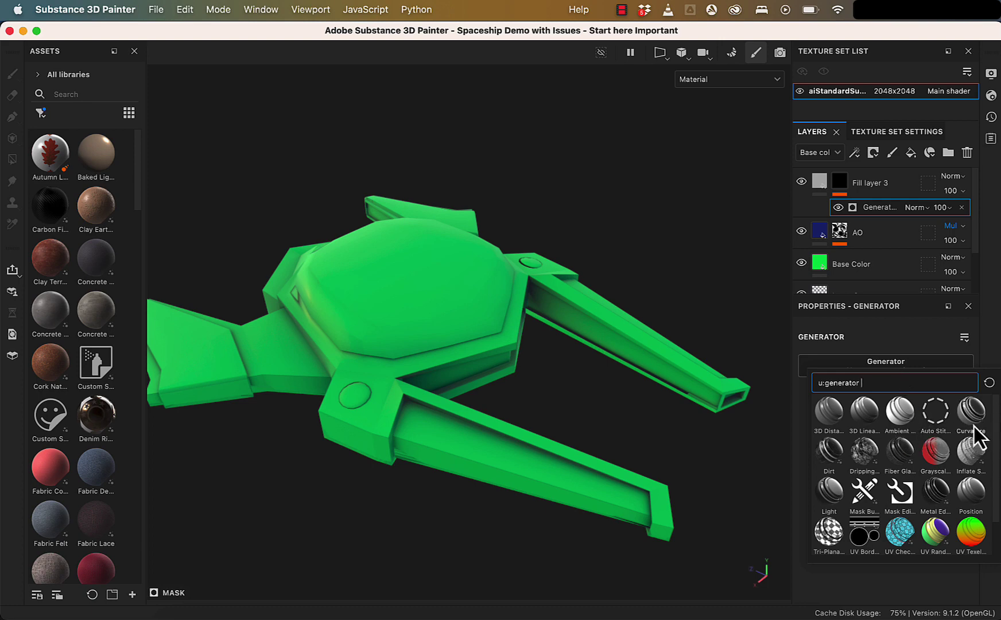
{"action": "mouse_move", "coordinate": [972, 423]}
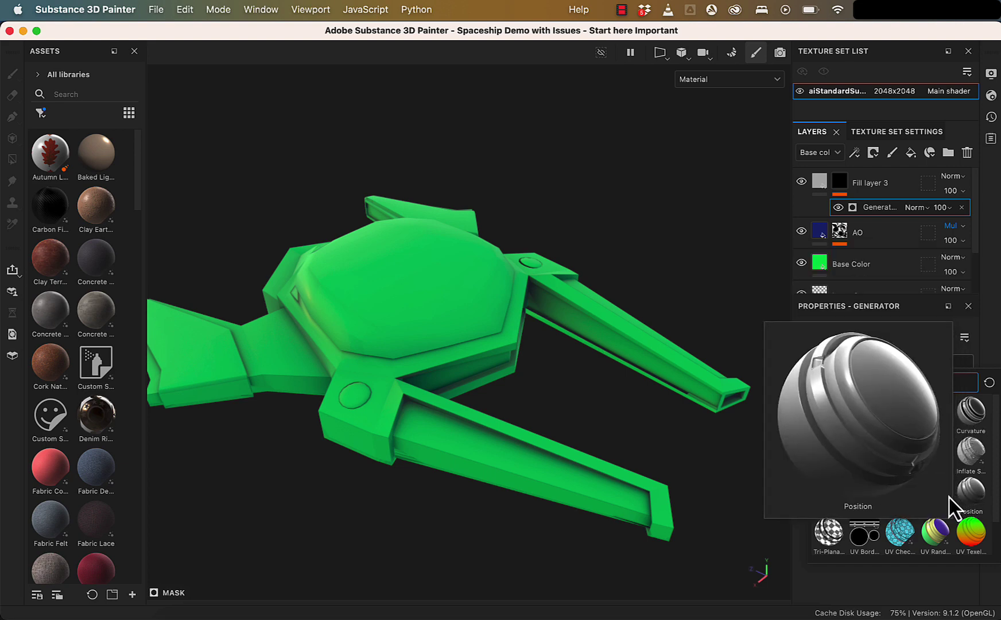
{"action": "mouse_move", "coordinate": [941, 497]}
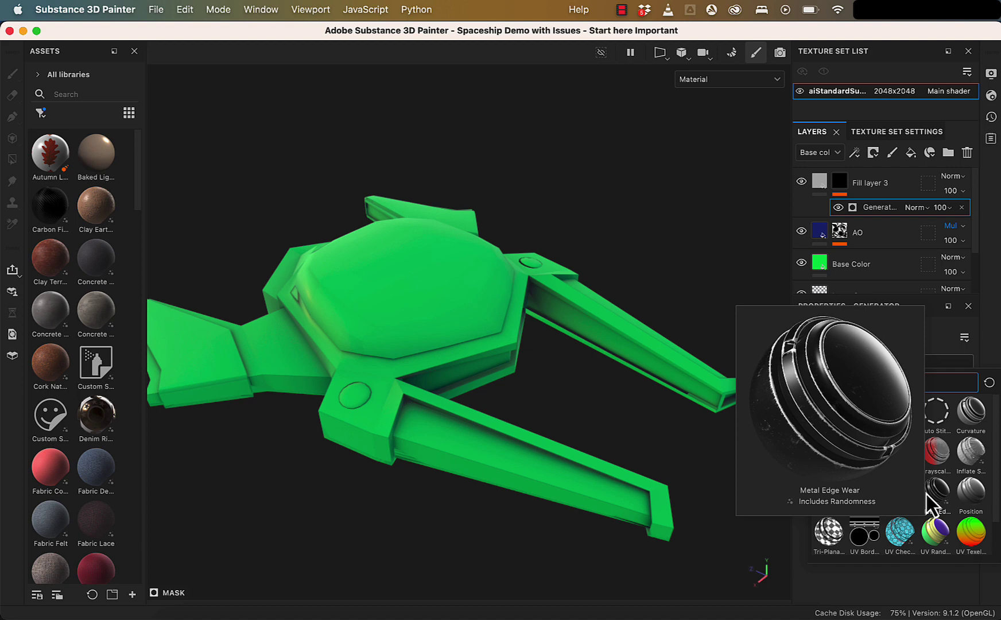
{"action": "left_click", "coordinate": [982, 424]}
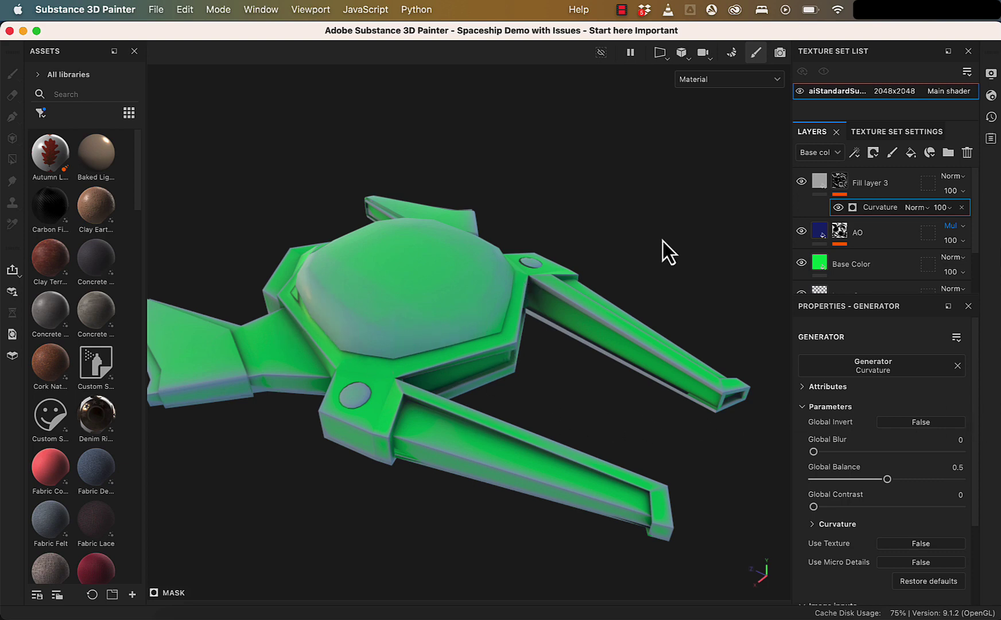
Step: Set the curvature-masked fill layer's base color to a light yellow-green near C0CB72 and close the color picker
{"action": "left_click", "coordinate": [819, 185]}
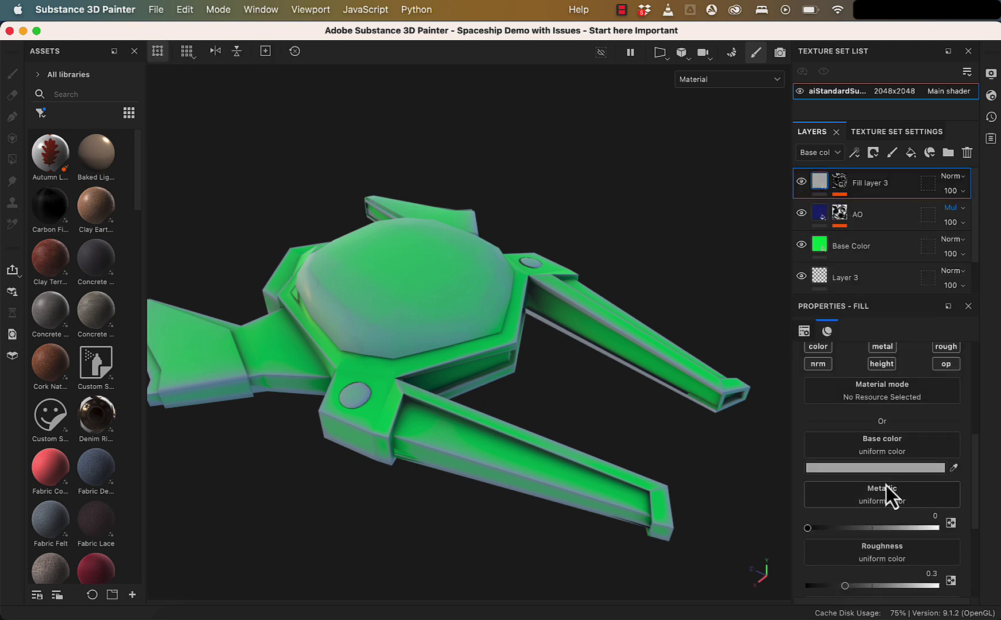
{"action": "left_click", "coordinate": [872, 468]}
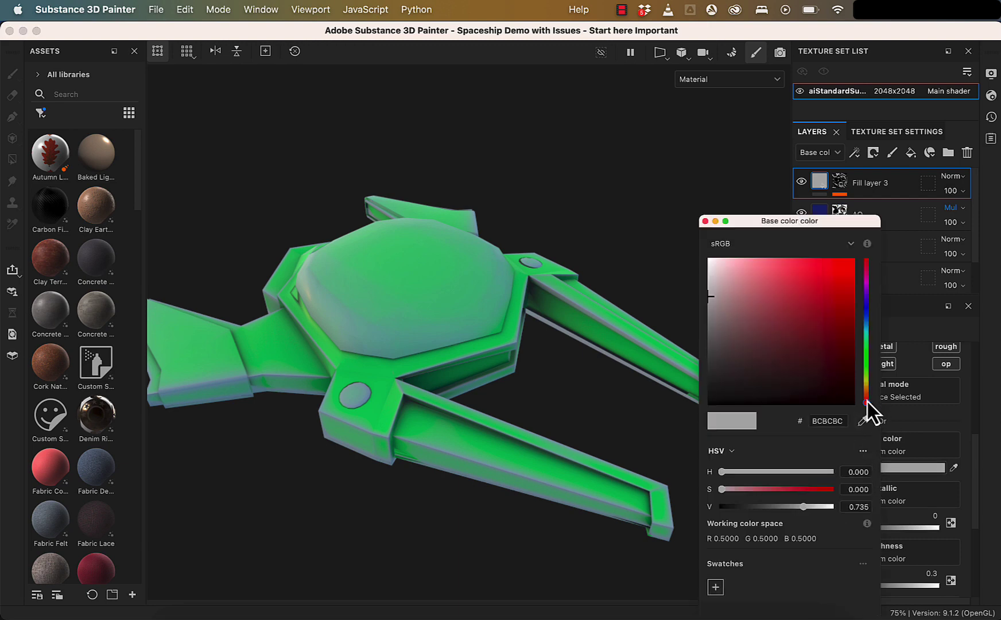
{"action": "left_click_drag", "start_coordinate": [867, 401], "coordinate": [869, 379]}
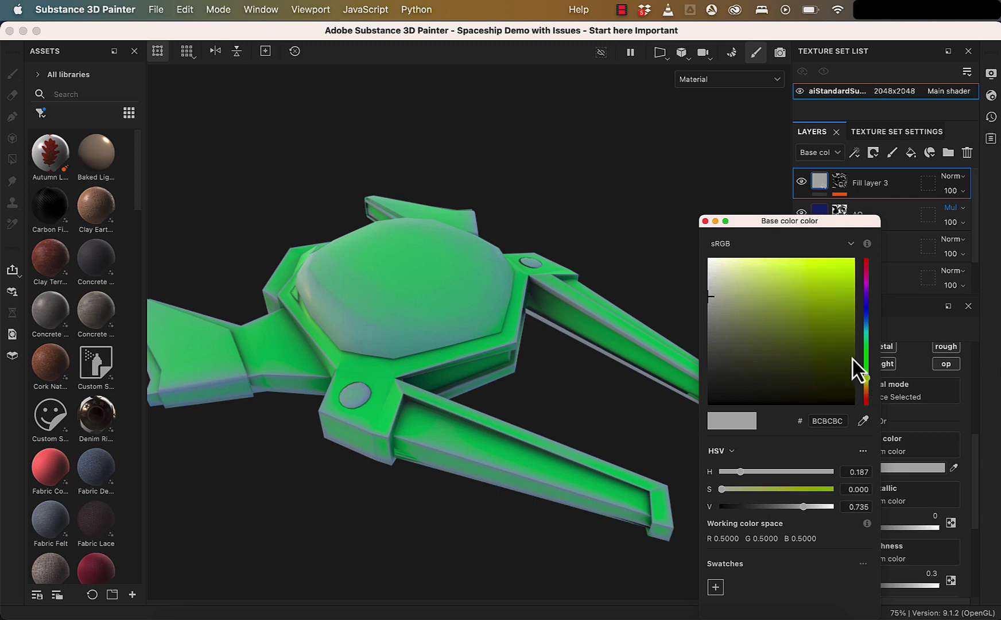
{"action": "left_click_drag", "start_coordinate": [764, 263], "coordinate": [772, 289]}
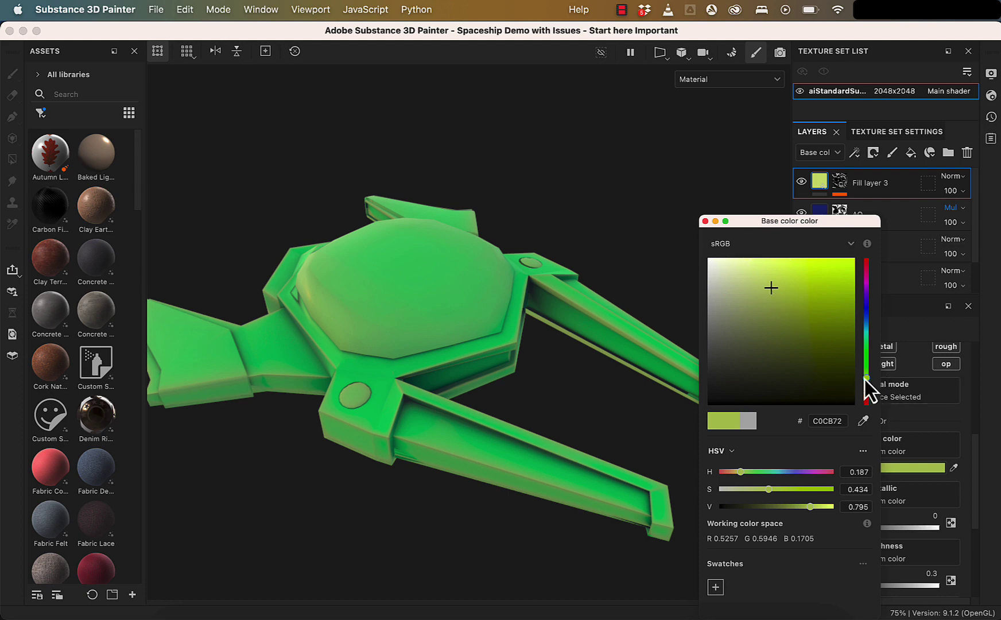
{"action": "left_click_drag", "start_coordinate": [865, 378], "coordinate": [867, 380]}
{"action": "left_click", "coordinate": [706, 221]}
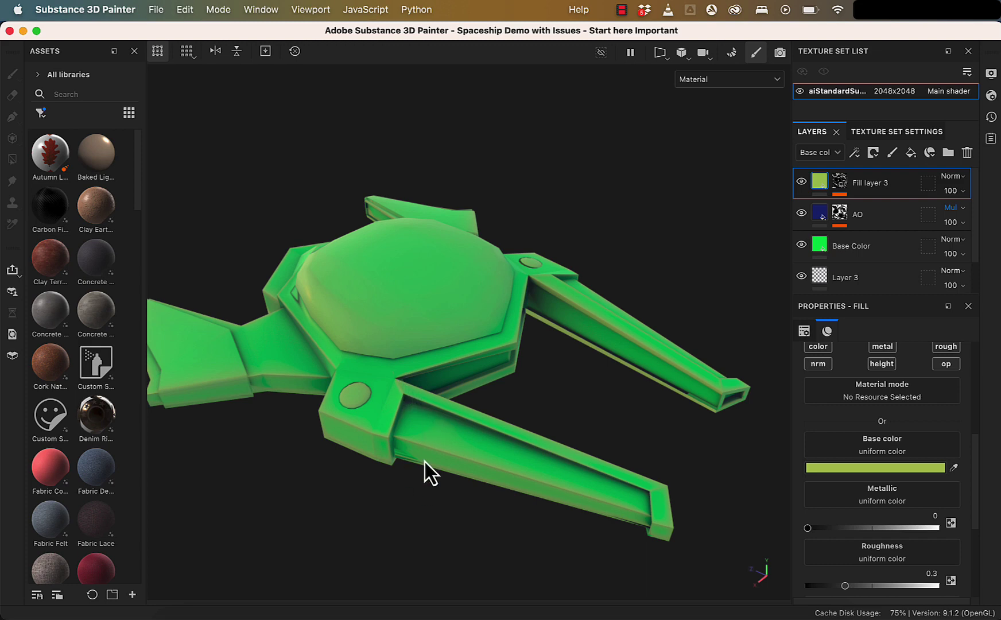
Step: Inspect the edge highlights, try Overlay on the curvature-masked fill layer, and set its base color blend mode to Screen
{"action": "scroll", "coordinate": [429, 471], "scroll_direction": "up", "scroll_amount": 5}
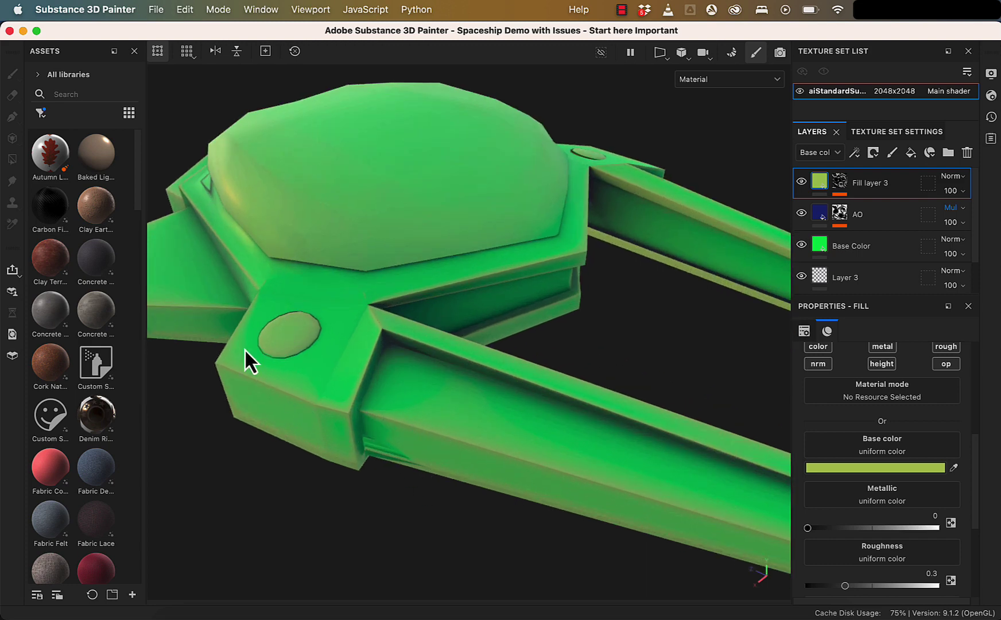
{"action": "scroll", "coordinate": [442, 488], "scroll_direction": "down", "scroll_amount": 6}
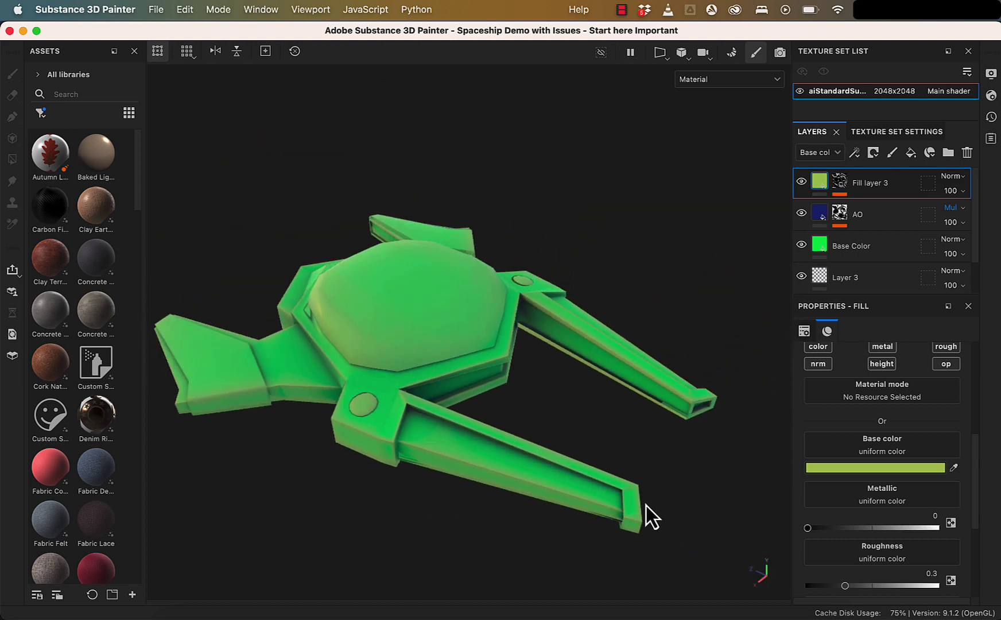
{"action": "left_click", "coordinate": [956, 181]}
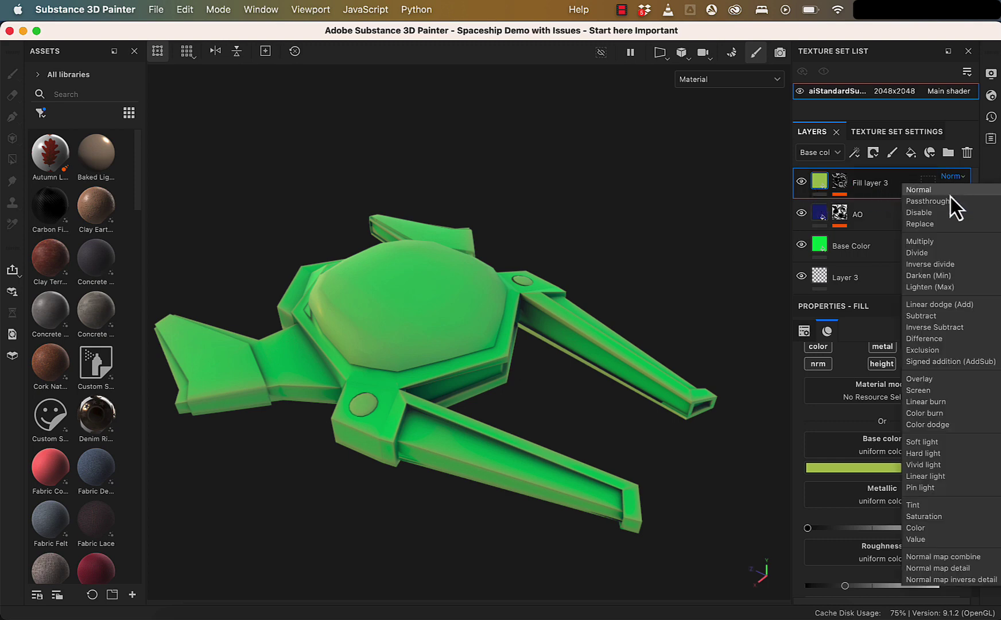
{"action": "left_click", "coordinate": [915, 381]}
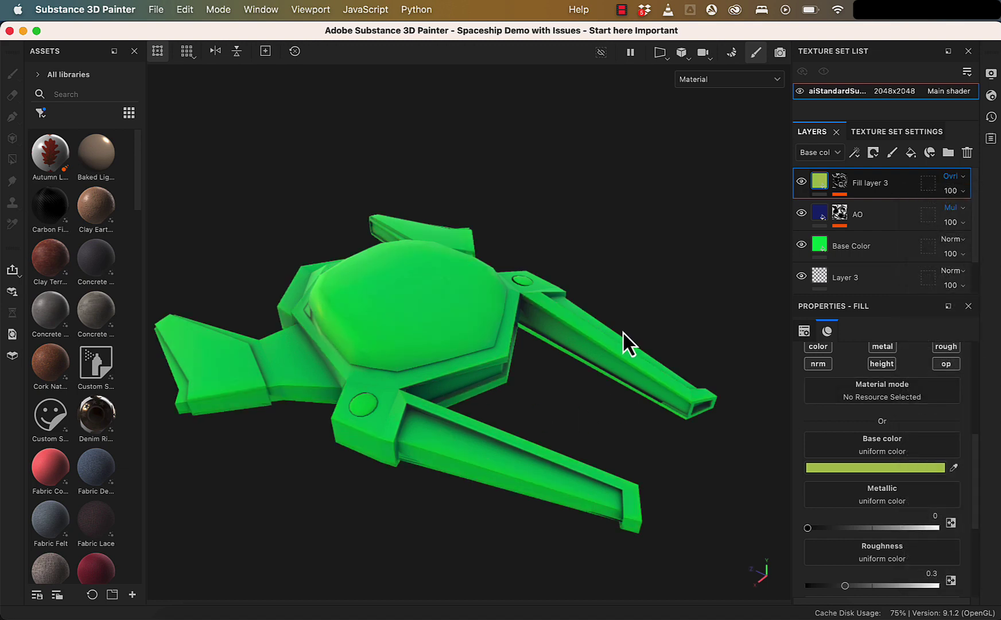
{"action": "left_click", "coordinate": [953, 177]}
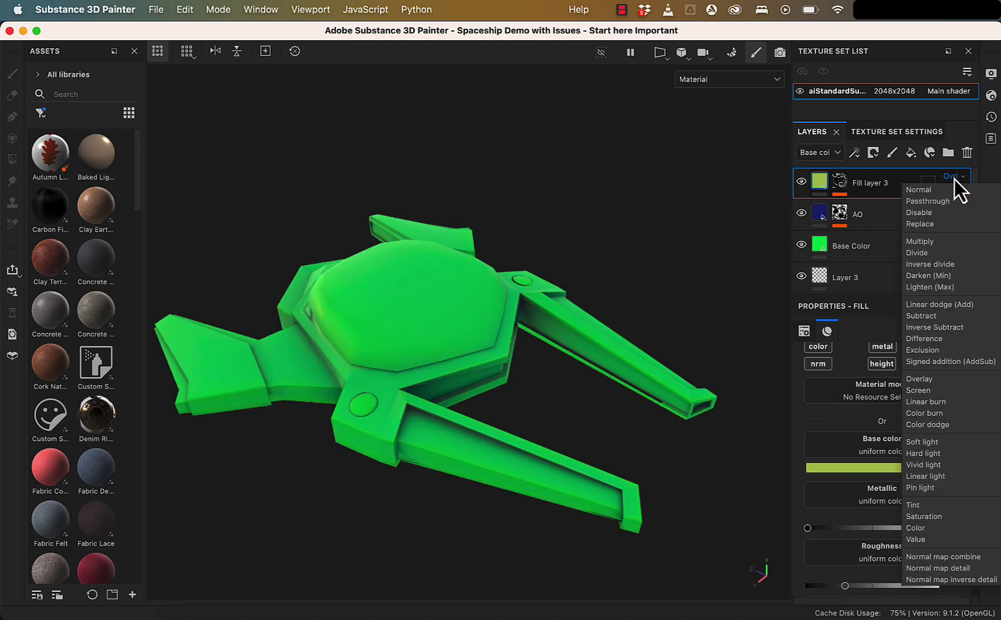
{"action": "left_click", "coordinate": [945, 395]}
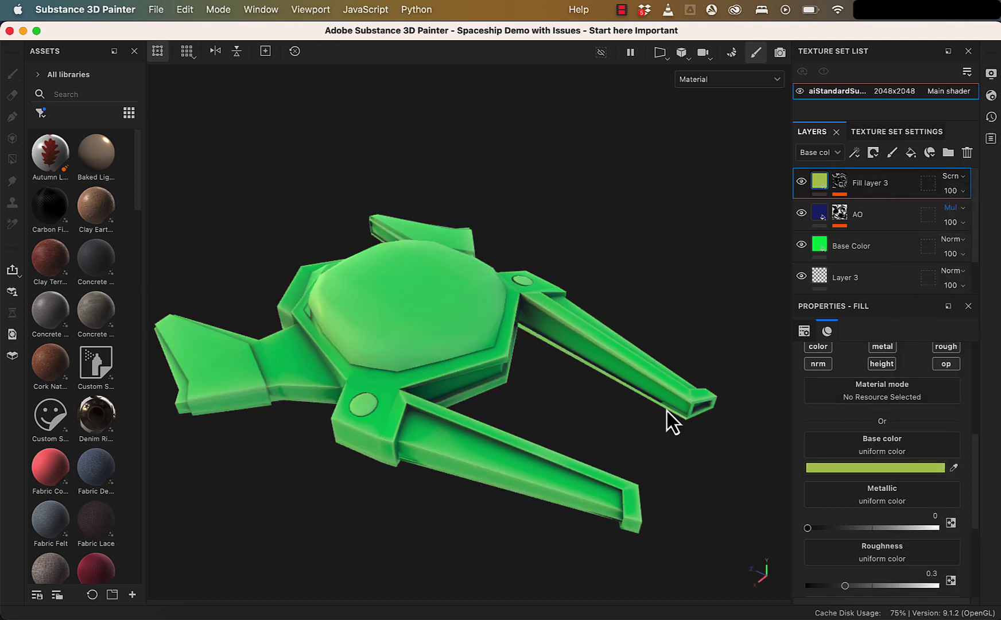
Step: Try Soft light as the curvature-masked fill layer's base color blend mode, and return it to Screen
{"action": "scroll", "coordinate": [671, 431], "scroll_direction": "up", "scroll_amount": 4}
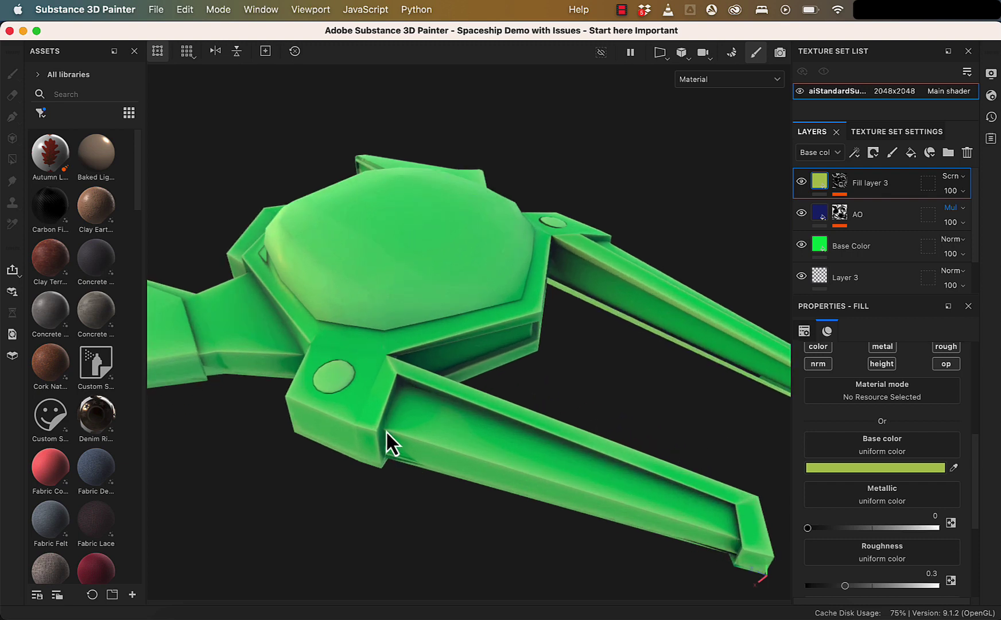
{"action": "scroll", "coordinate": [534, 483], "scroll_direction": "down", "scroll_amount": 4}
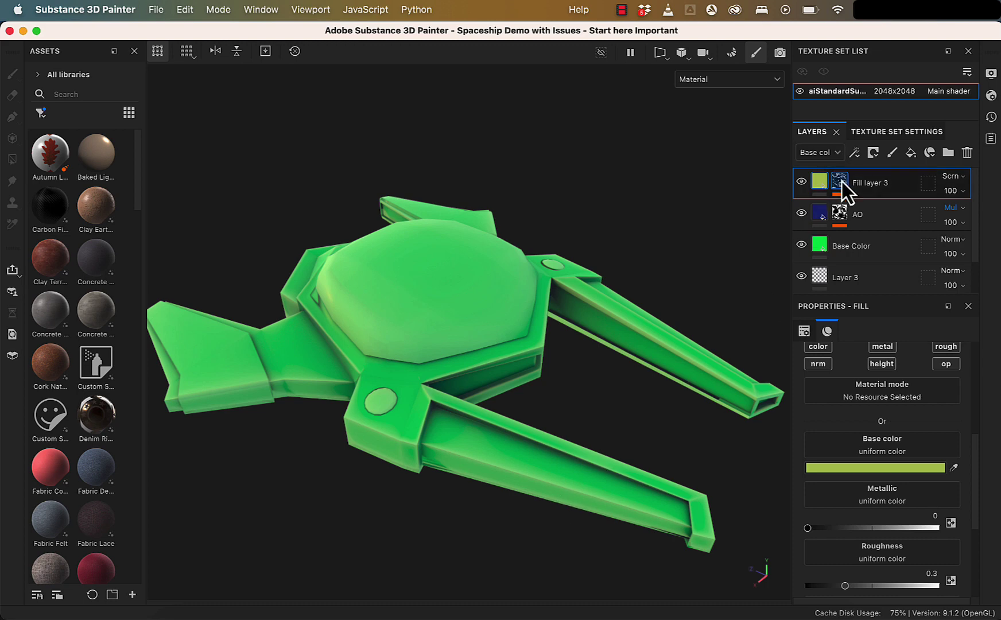
{"action": "key", "text": "super+alt+2"}
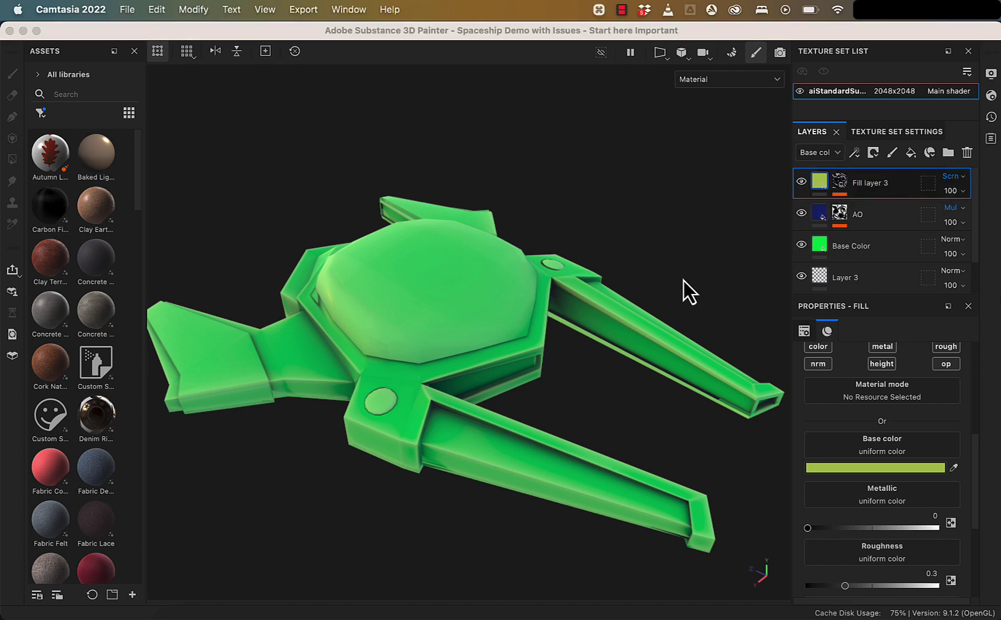
{"action": "left_click", "coordinate": [958, 183]}
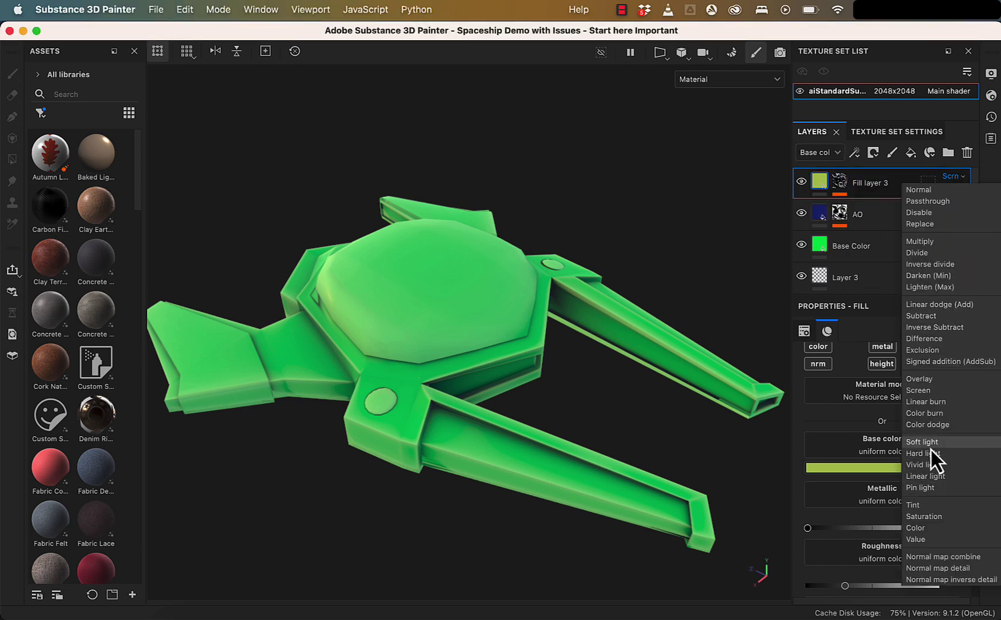
{"action": "left_click", "coordinate": [931, 448]}
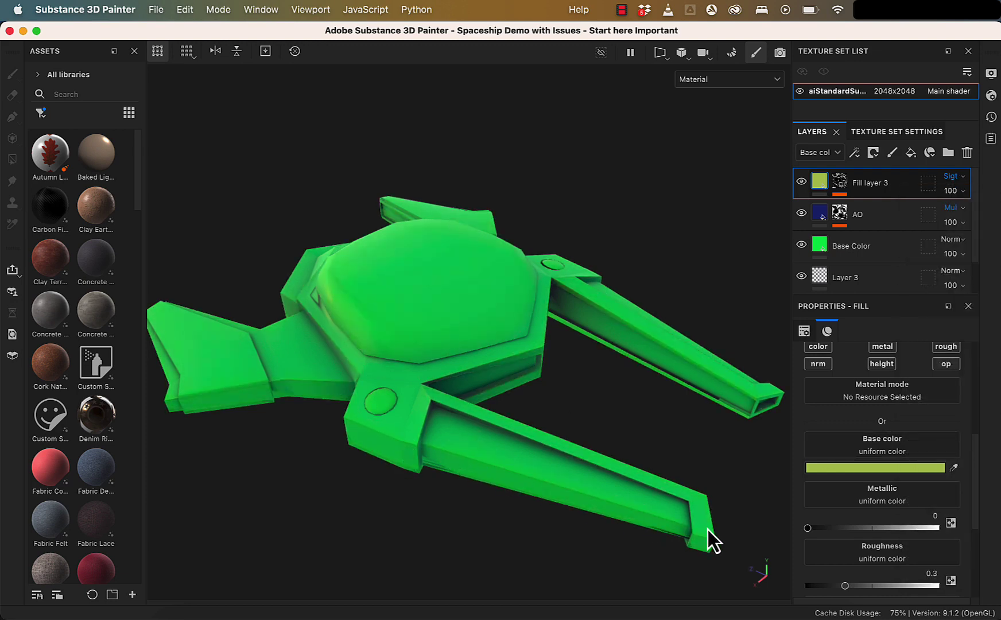
{"action": "left_click", "coordinate": [945, 175]}
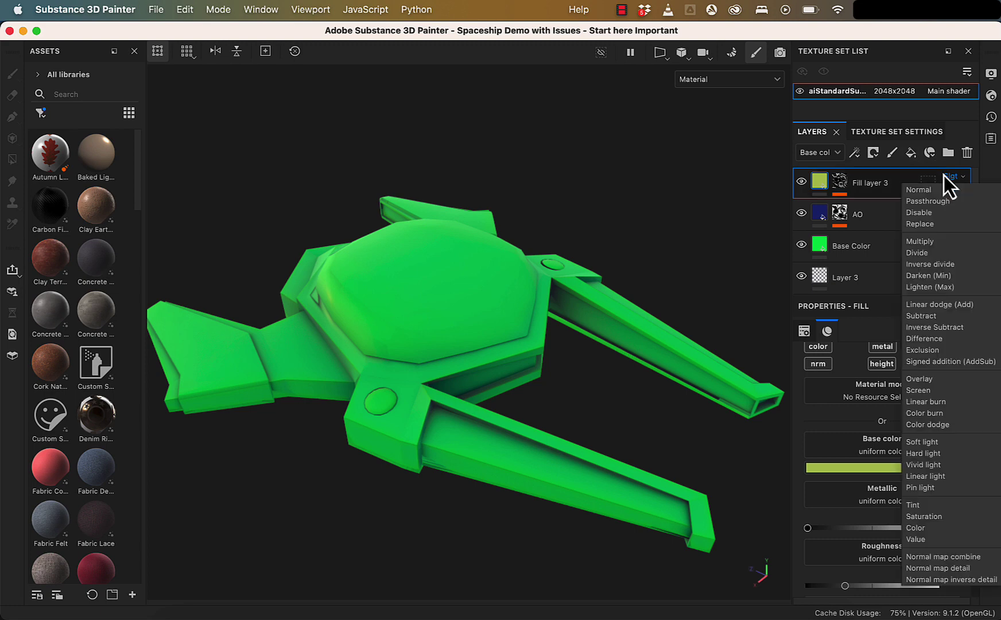
{"action": "left_click", "coordinate": [939, 389]}
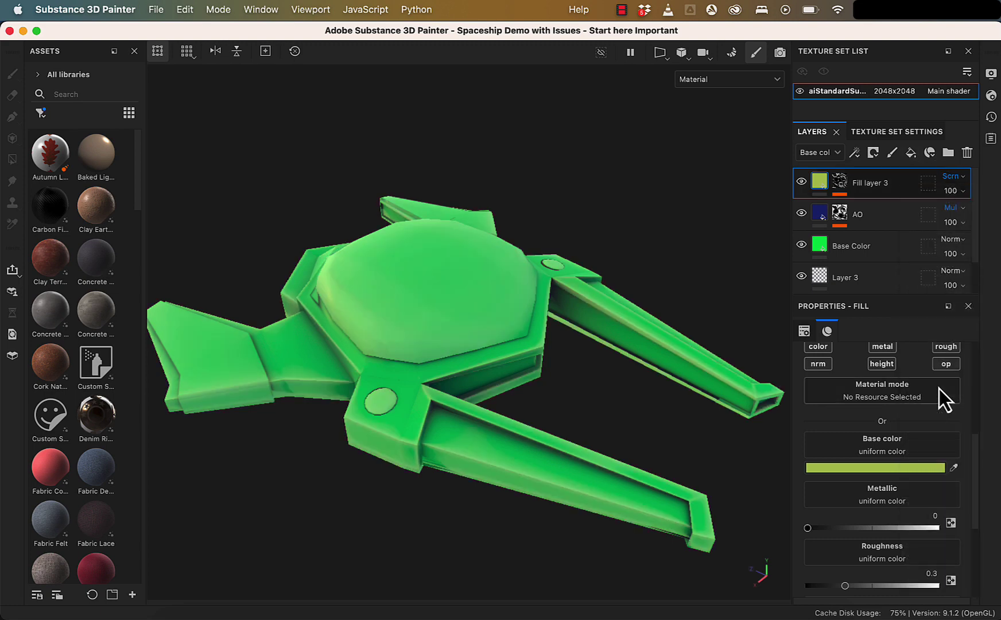
Step: Rename the curvature-masked fill layer as Edge Highlights
{"action": "double_click", "coordinate": [878, 185]}
{"action": "type", "text": "Edge "}
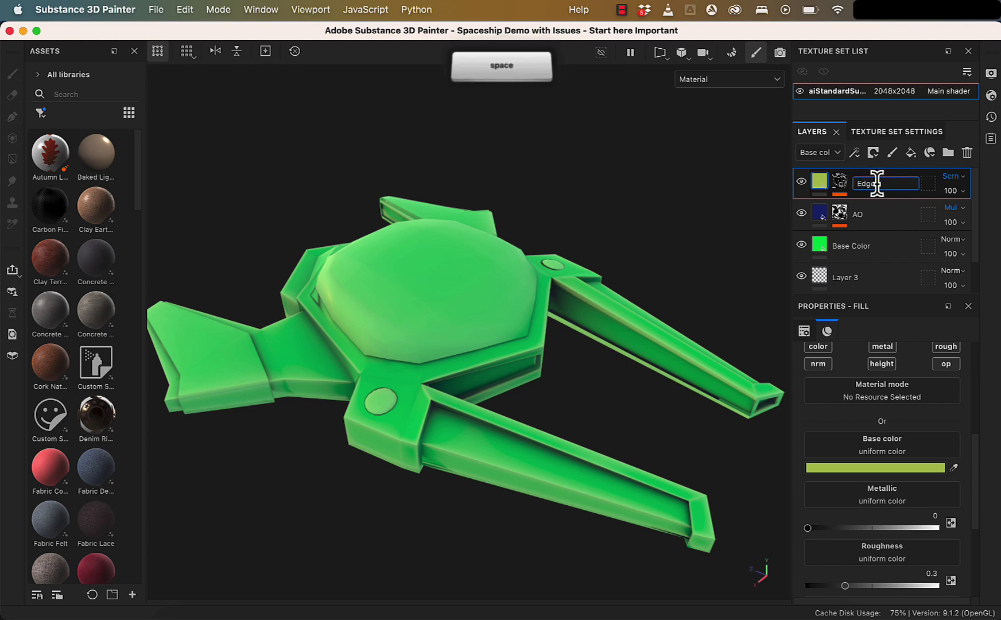
{"action": "type", "text": "highlight"}
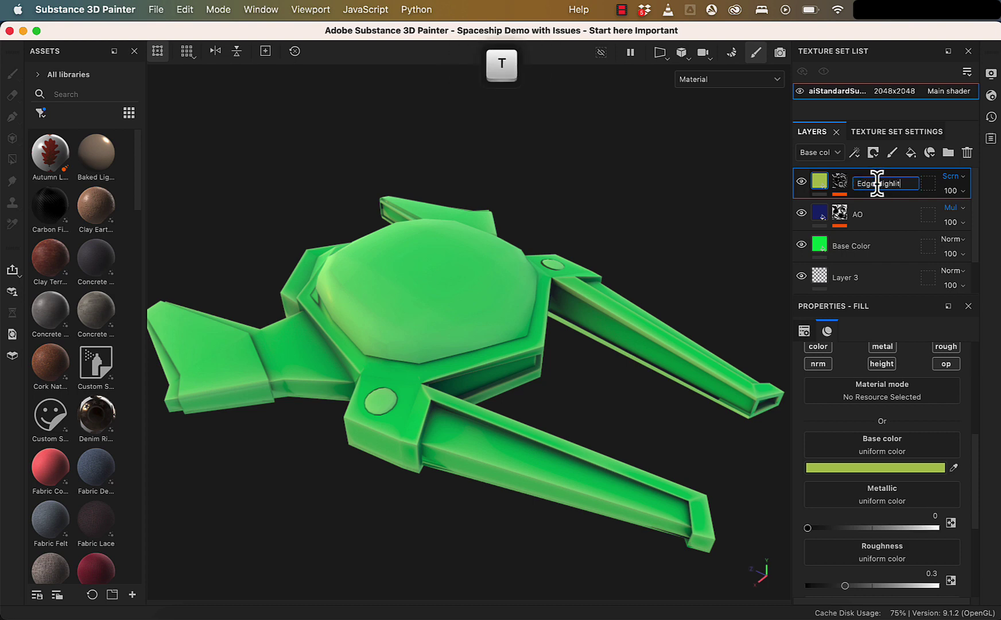
{"action": "type", "text": "s"}
{"action": "key", "text": "BackSpace"}
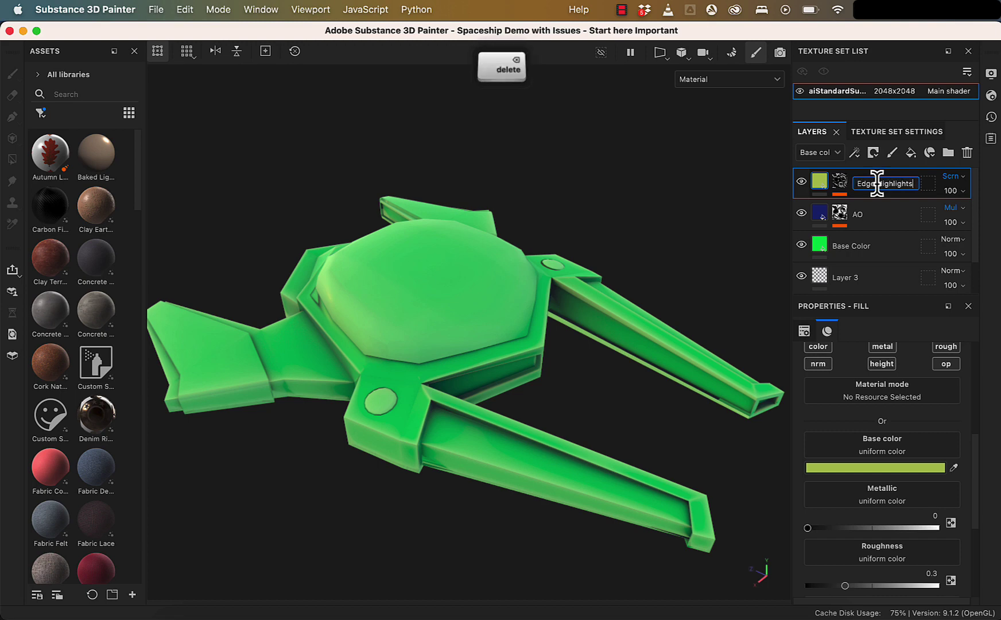
{"action": "key", "text": "Return"}
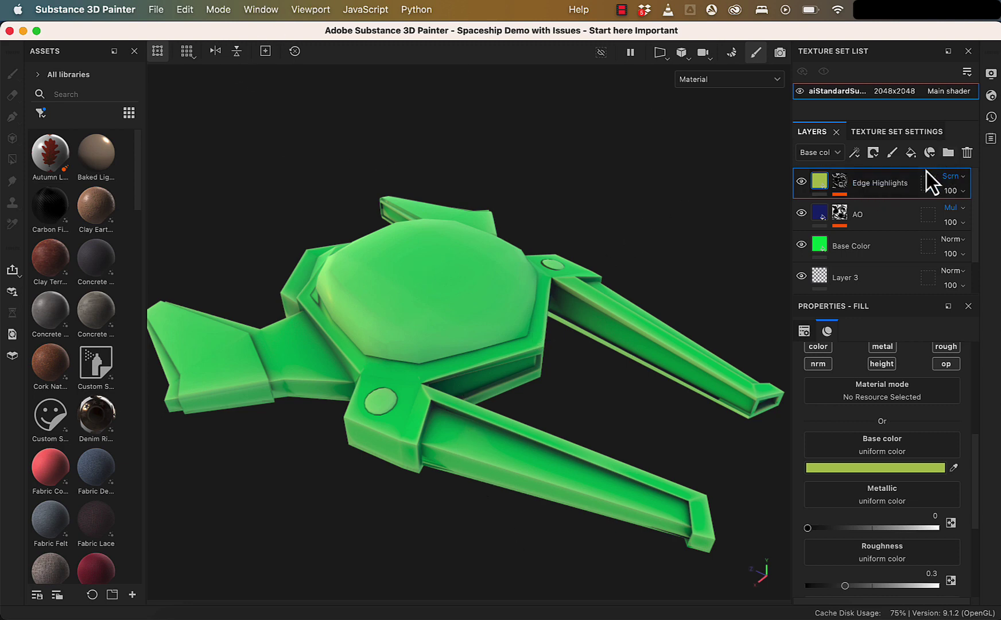
Step: Add a new fill layer above the Edge Highlights layer and name it Gradient
{"action": "left_click", "coordinate": [912, 155]}
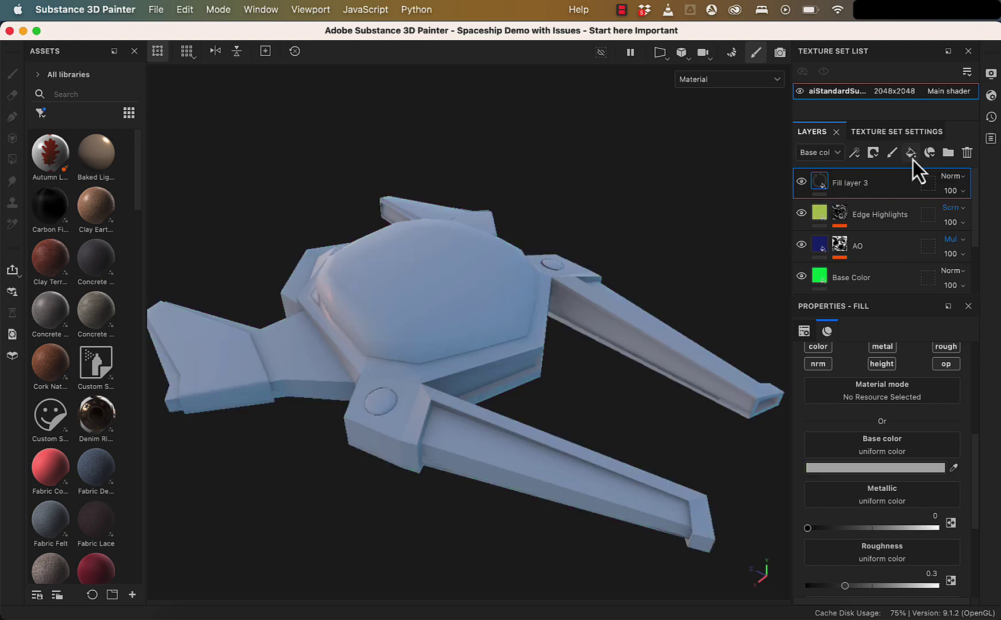
{"action": "double_click", "coordinate": [869, 184]}
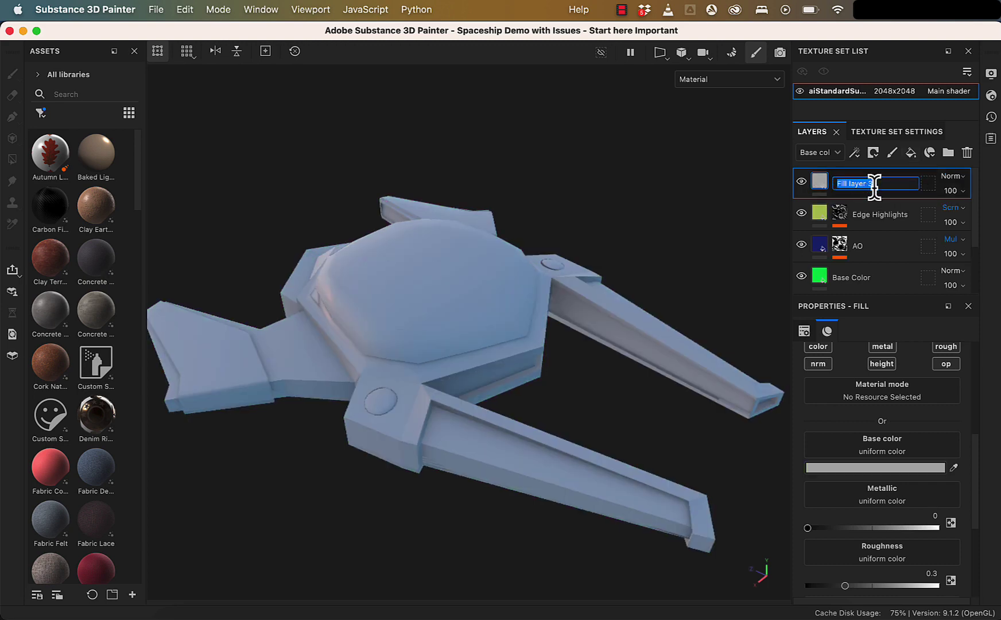
{"action": "type", "text": "Gr"}
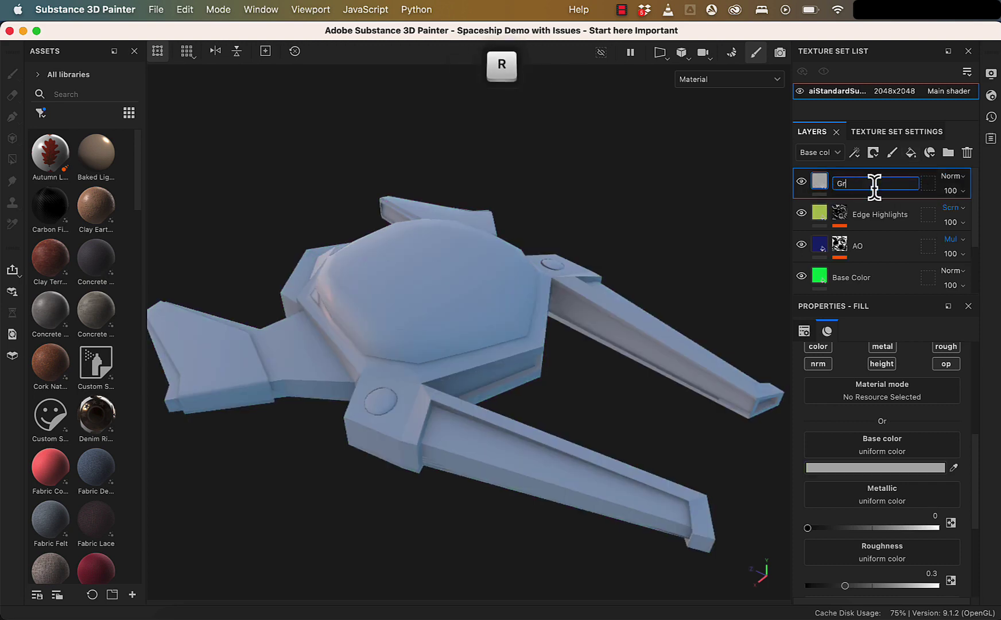
{"action": "type", "text": "adient"}
{"action": "key", "text": "Return"}
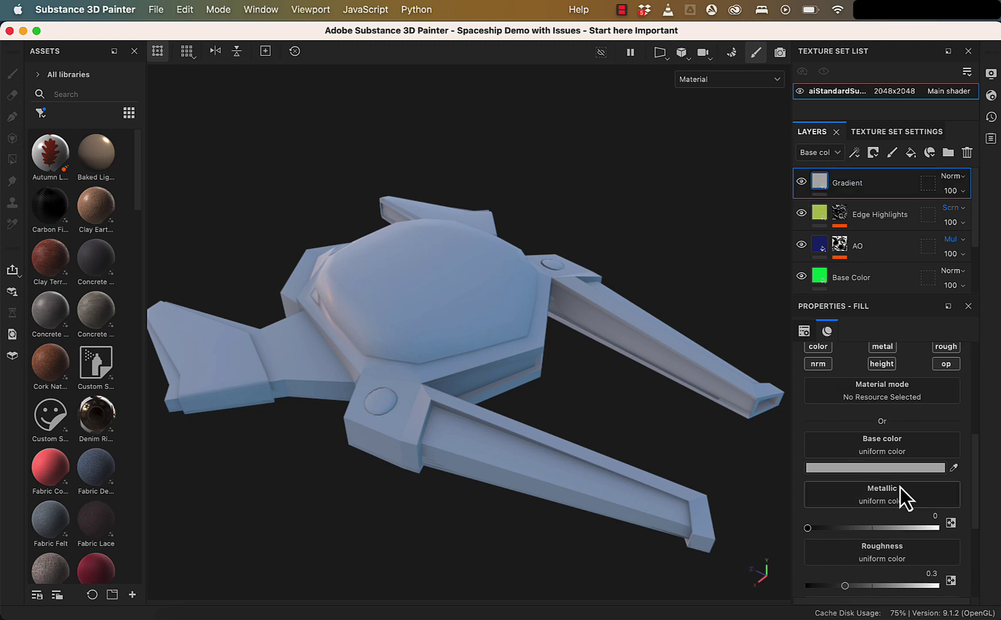
Step: Set the Gradient layer's base color to a dark blue near 17245A and its base color blend mode to Multiply
{"action": "left_click", "coordinate": [899, 469]}
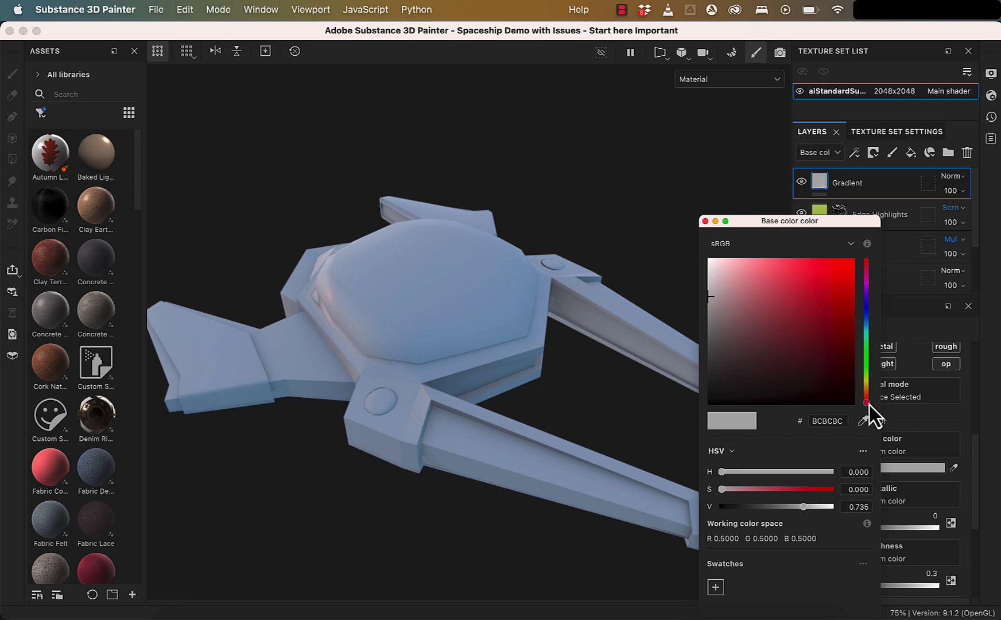
{"action": "left_click_drag", "start_coordinate": [868, 404], "coordinate": [816, 353]}
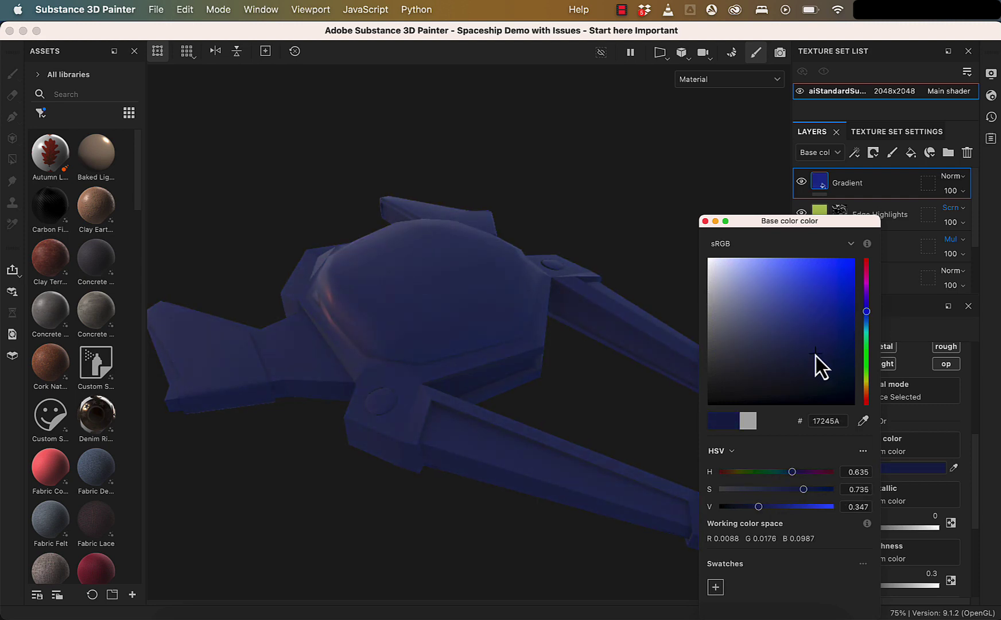
{"action": "left_click", "coordinate": [706, 221]}
{"action": "left_click", "coordinate": [960, 175]}
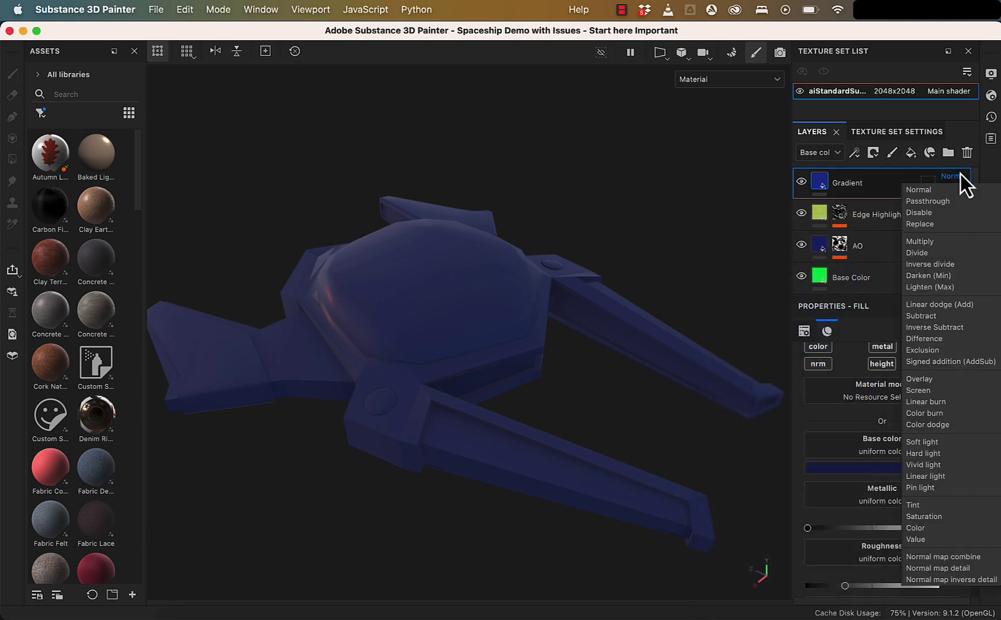
{"action": "left_click", "coordinate": [947, 241]}
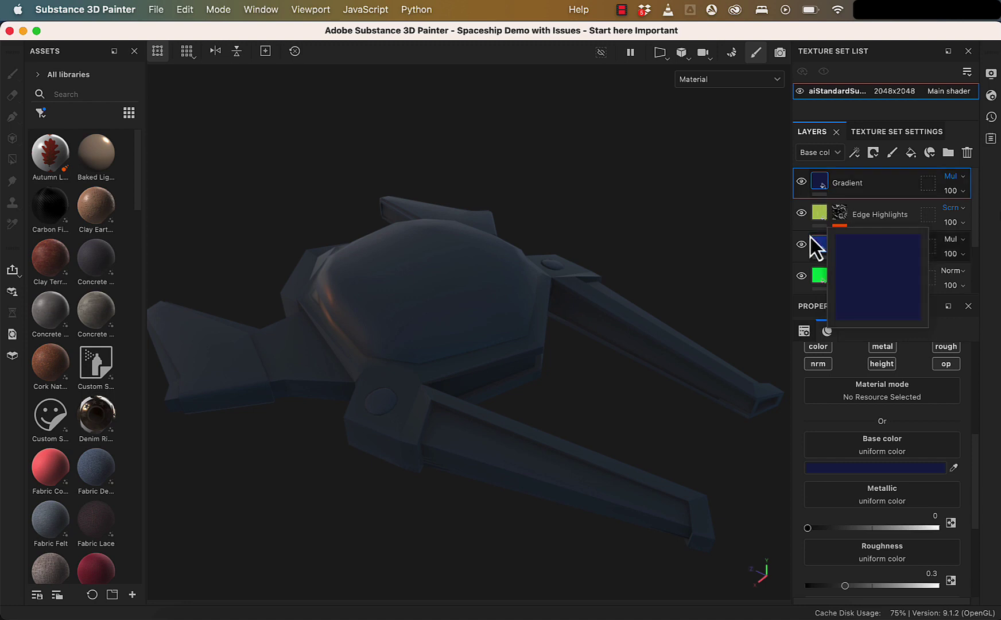
Step: Give the Gradient layer a black mask and add a Position generator to that mask
{"action": "right_click", "coordinate": [825, 185]}
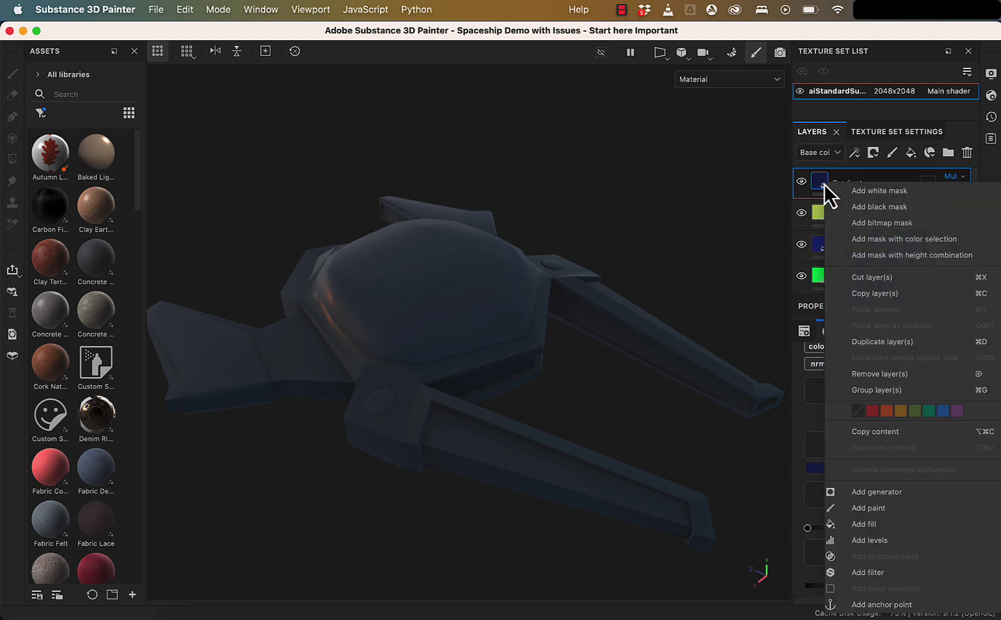
{"action": "left_click", "coordinate": [848, 205]}
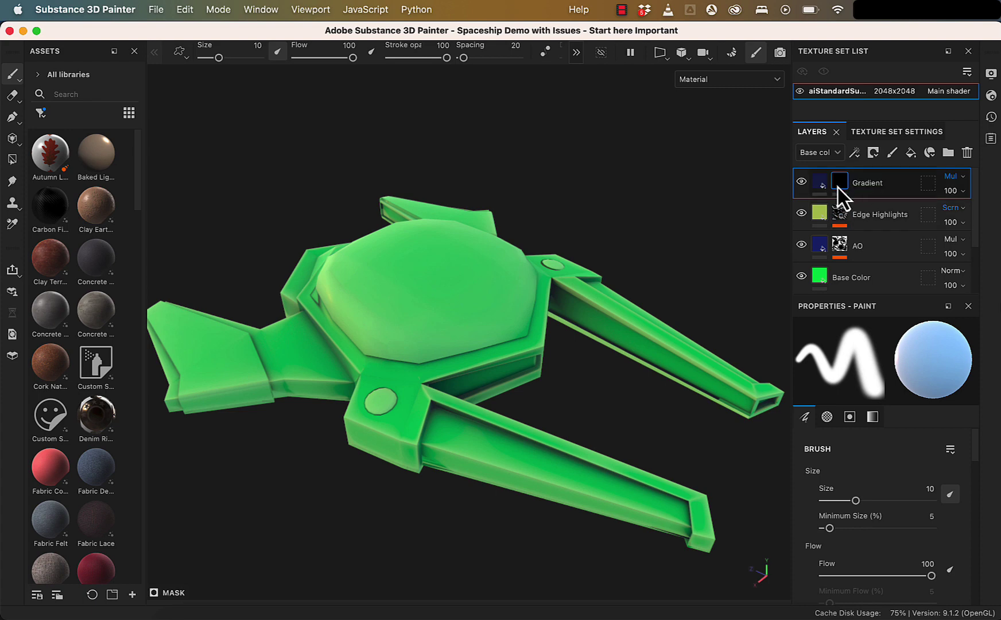
{"action": "right_click", "coordinate": [838, 186]}
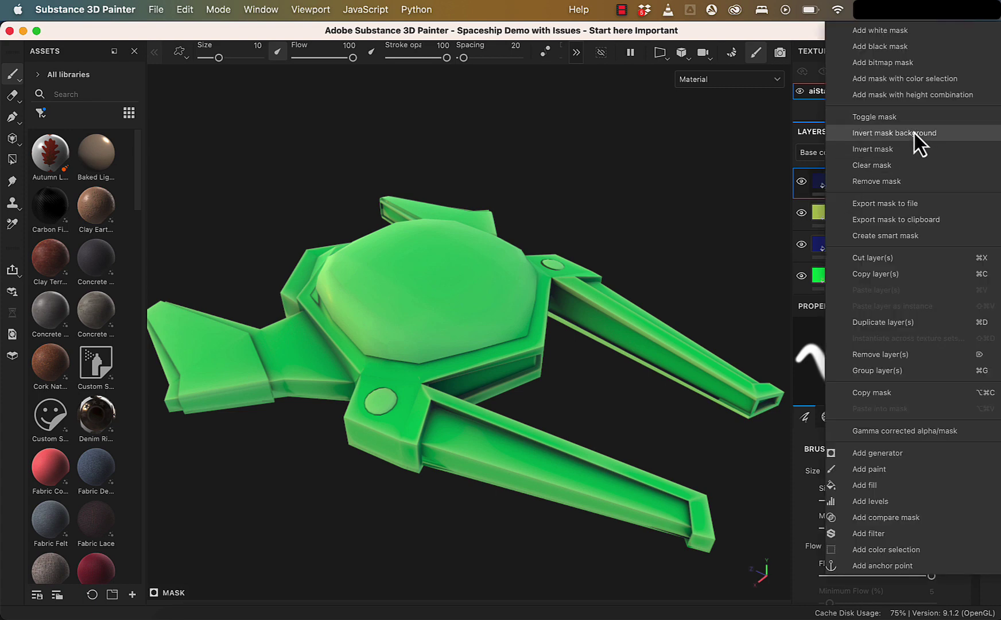
{"action": "left_click", "coordinate": [860, 459]}
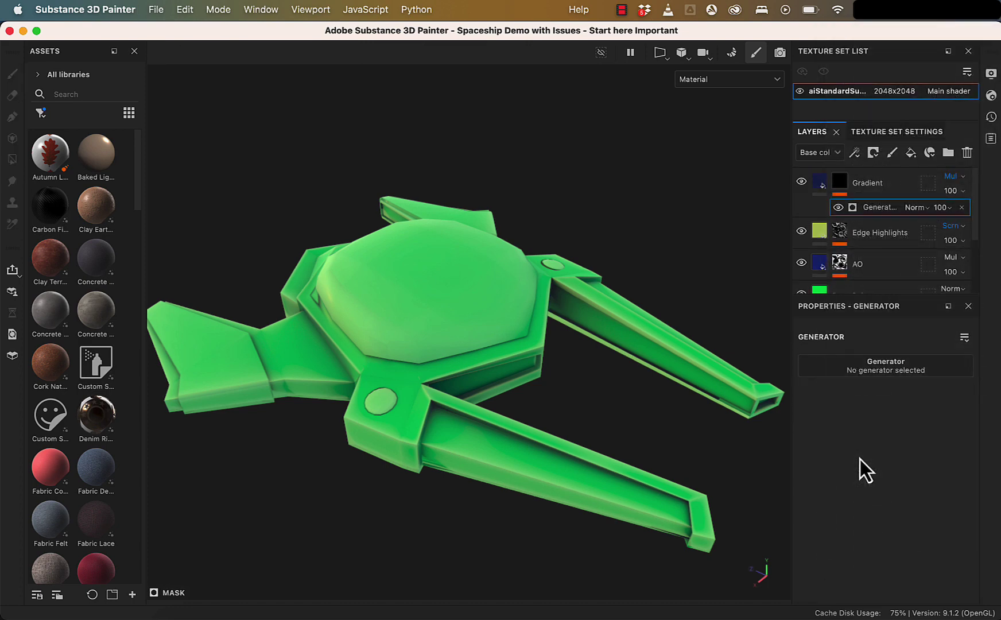
{"action": "left_click", "coordinate": [886, 365]}
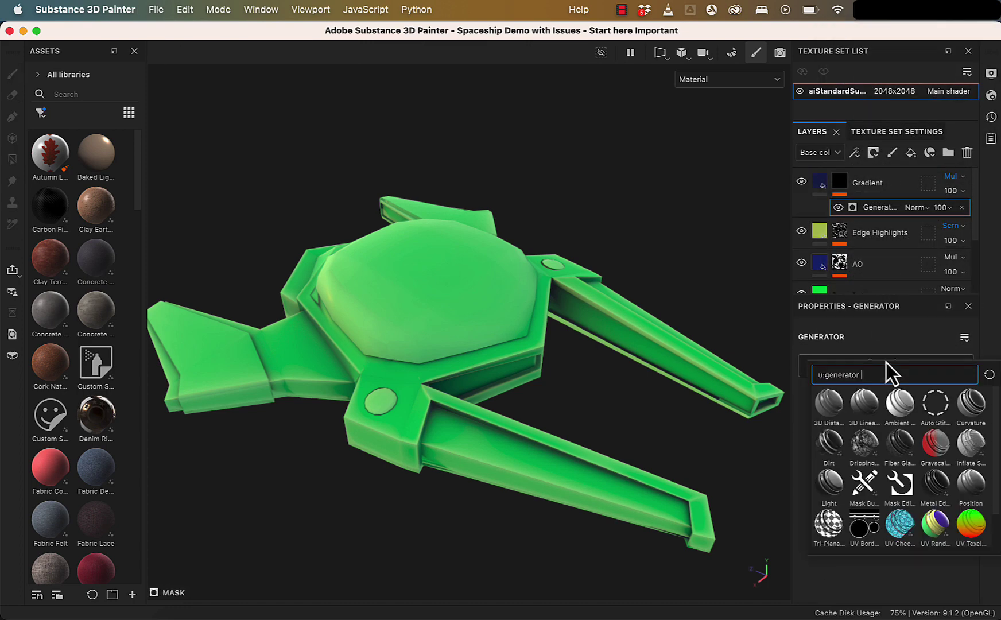
{"action": "left_click", "coordinate": [971, 486]}
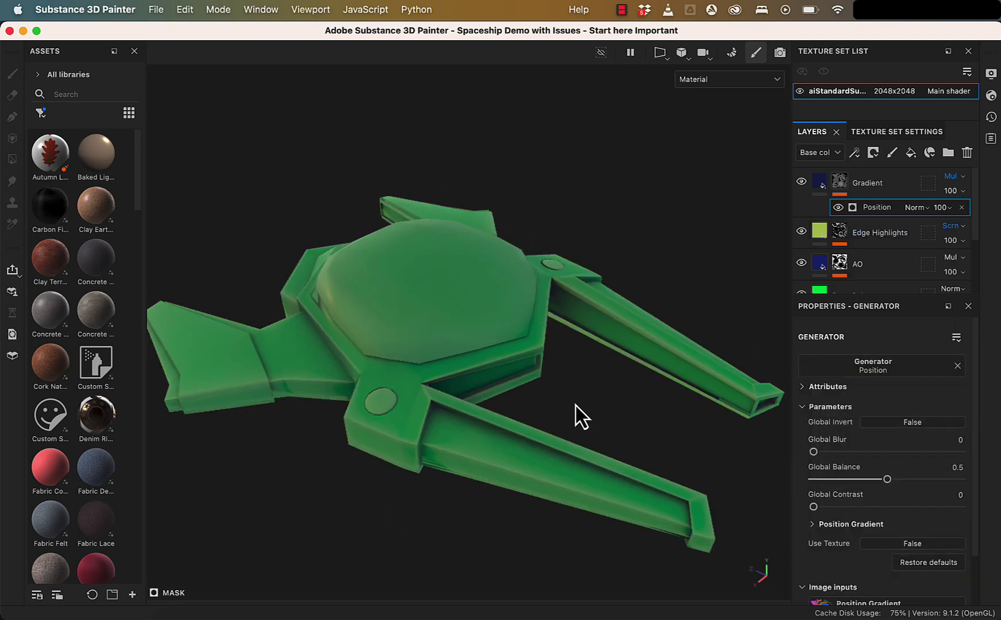
Step: Compare the gradient on the ship's upper side and underside, and set the Position generator's Global Invert to True
{"action": "left_click_drag", "start_coordinate": [579, 409], "coordinate": [633, 472], "text": "alt"}
{"action": "middle_click_drag", "start_coordinate": [632, 473], "coordinate": [588, 325], "text": "alt"}
{"action": "left_click_drag", "start_coordinate": [588, 324], "coordinate": [571, 458], "text": "alt"}
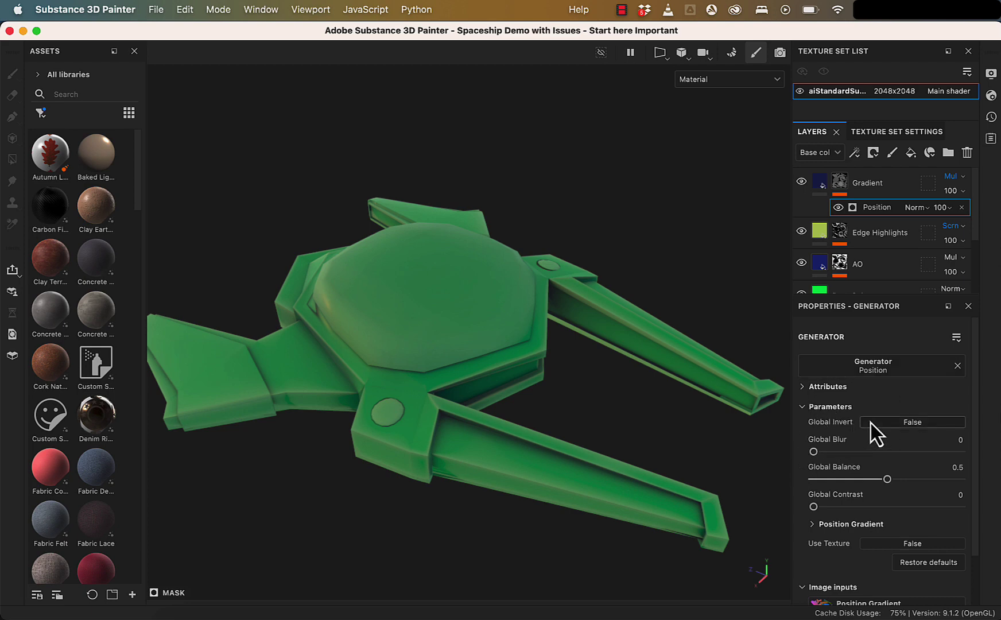
{"action": "left_click", "coordinate": [910, 427]}
{"action": "left_click", "coordinate": [910, 428]}
{"action": "left_click_drag", "start_coordinate": [597, 395], "coordinate": [621, 369], "text": "alt"}
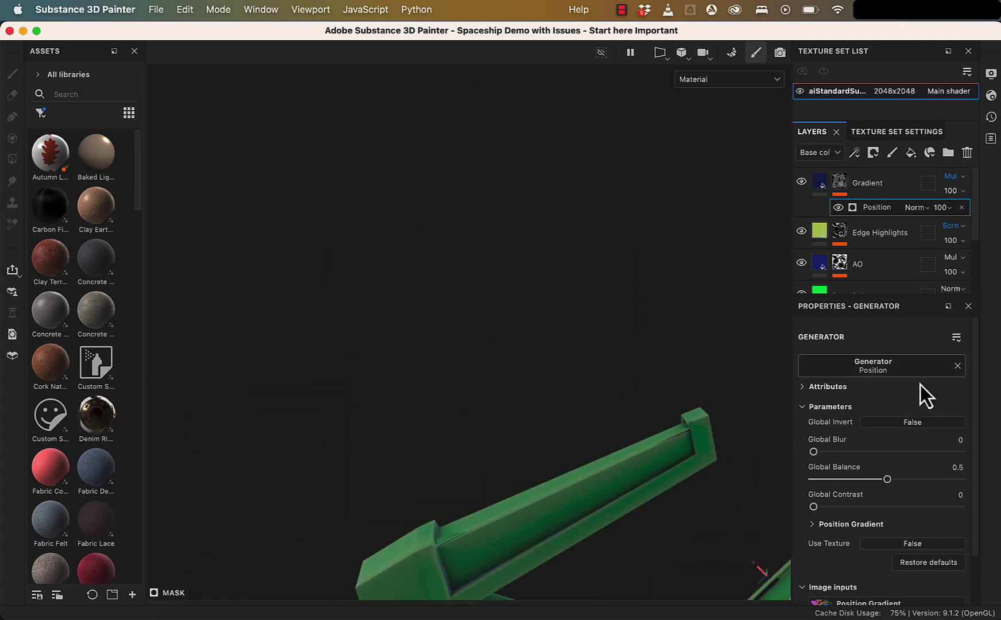
{"action": "left_click", "coordinate": [922, 423]}
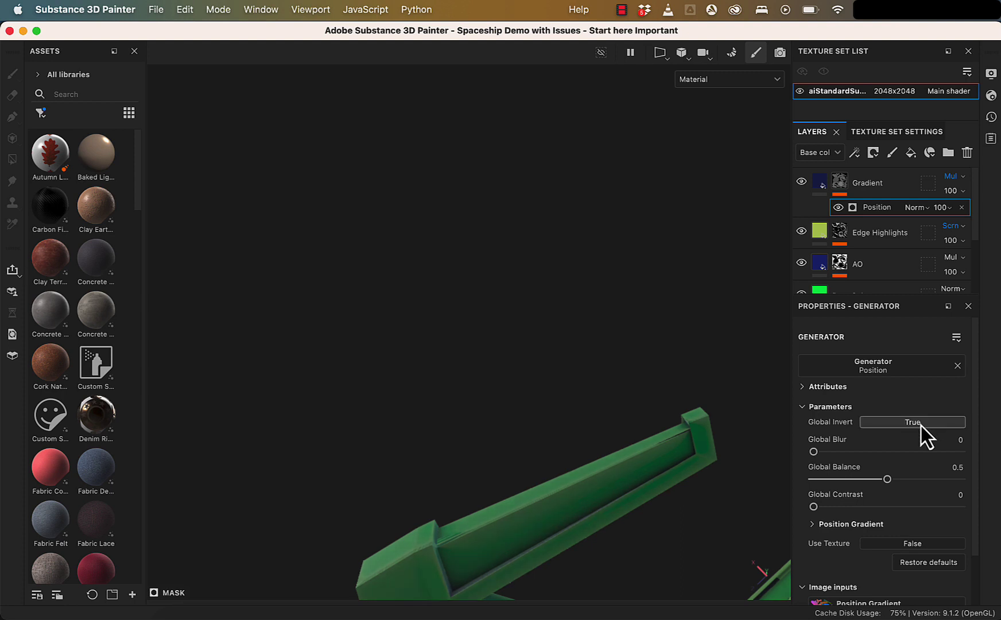
{"action": "left_click_drag", "start_coordinate": [670, 367], "coordinate": [669, 546], "text": "alt"}
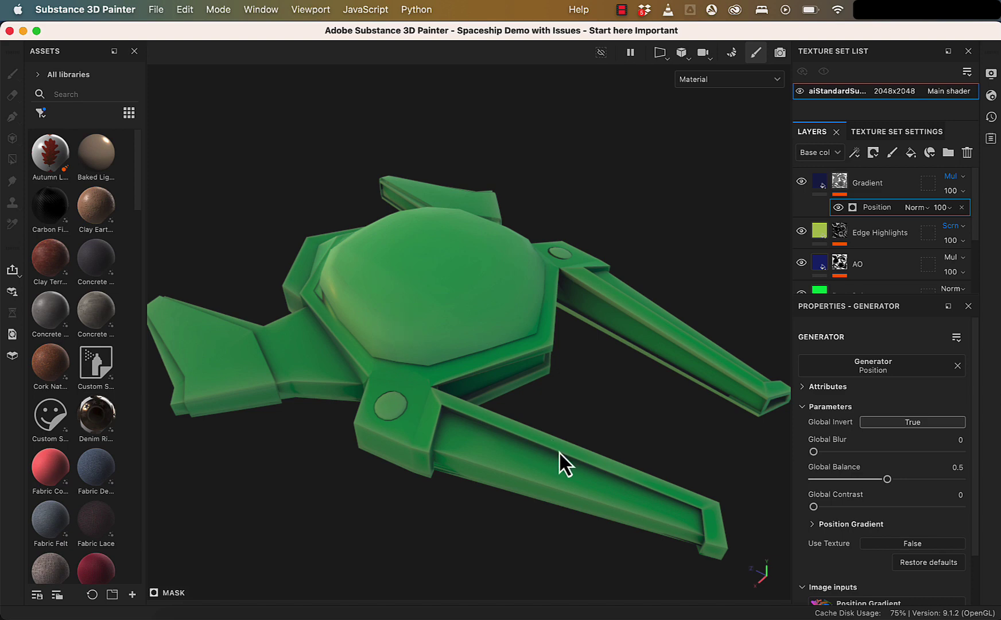
{"action": "left_click_drag", "start_coordinate": [632, 416], "coordinate": [666, 370], "text": "alt"}
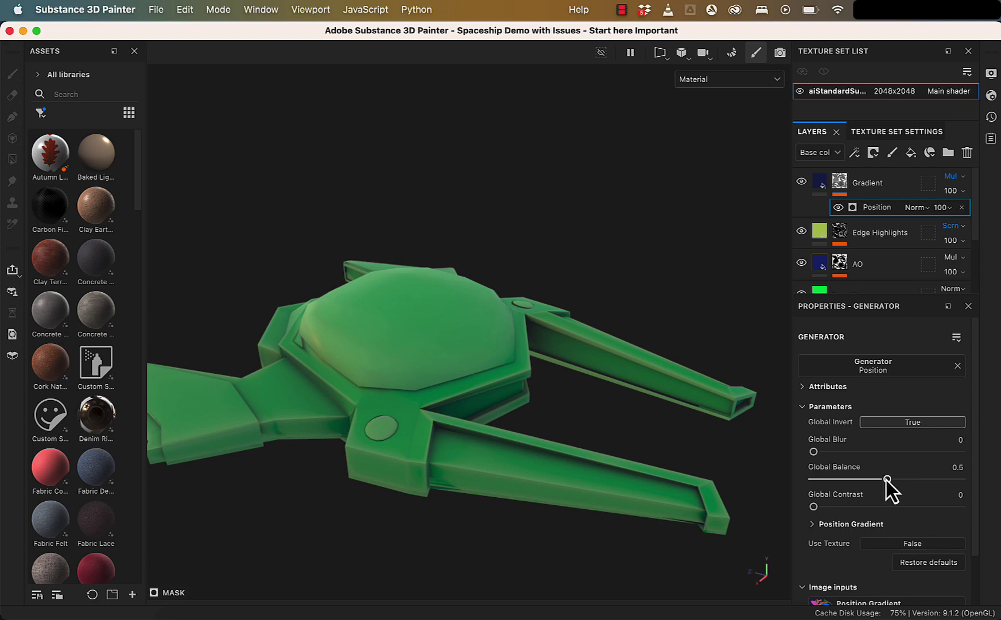
Step: Lower the Position generator's Global Balance to 0.32, checking the darkening from the ship's side, underside and upper side
{"action": "mouse_move", "coordinate": [887, 480]}
{"action": "left_mouse_down"}
{"action": "mouse_move", "coordinate": [839, 485]}
{"action": "mouse_move", "coordinate": [849, 487]}
{"action": "left_mouse_up"}
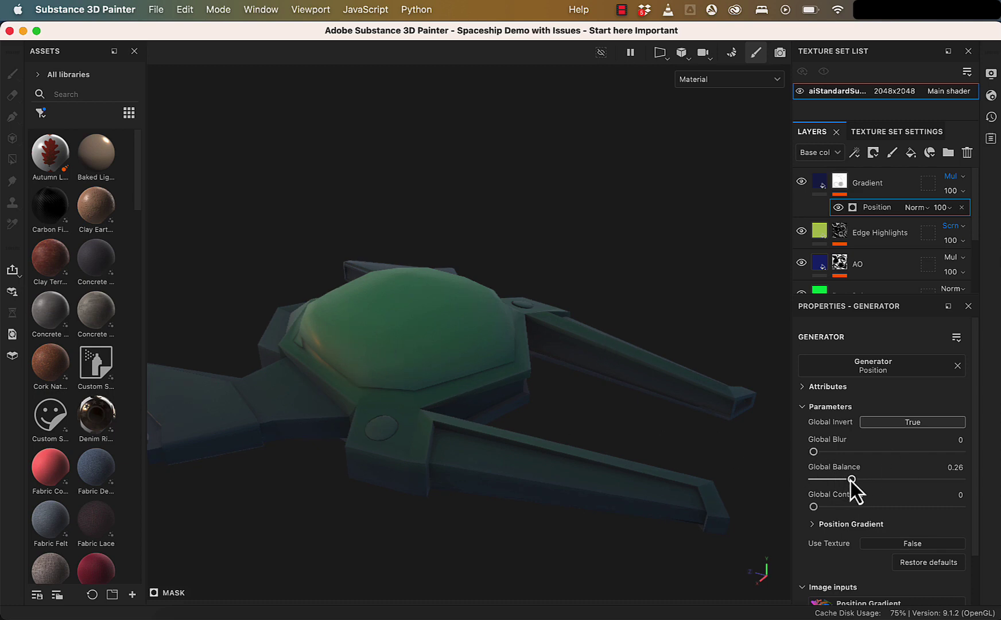
{"action": "left_click_drag", "start_coordinate": [629, 429], "coordinate": [620, 398], "text": "alt"}
{"action": "middle_click_drag", "start_coordinate": [620, 397], "coordinate": [628, 291], "text": "alt"}
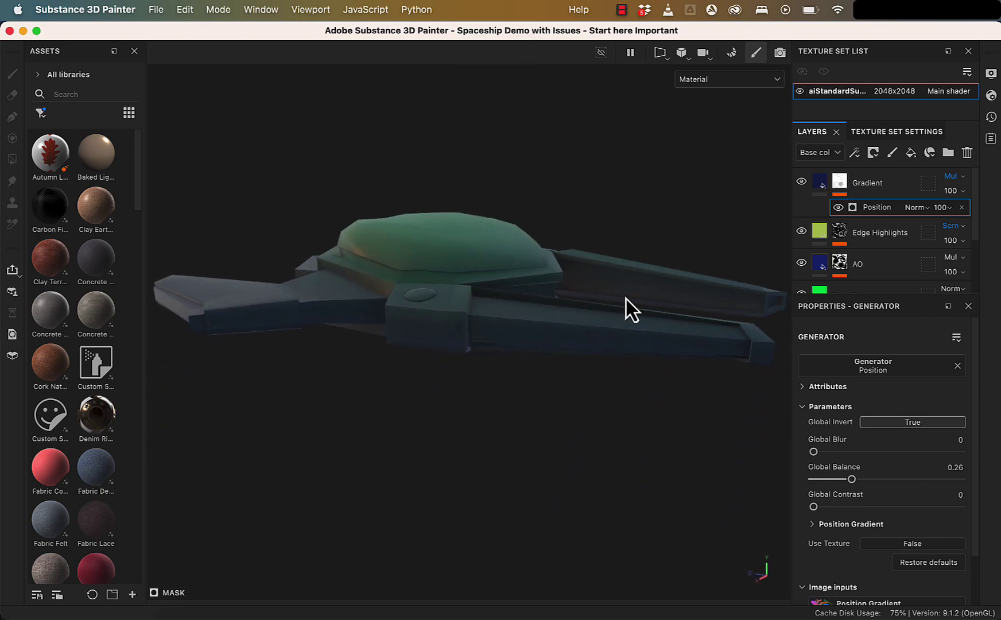
{"action": "left_click_drag", "start_coordinate": [852, 479], "coordinate": [861, 479]}
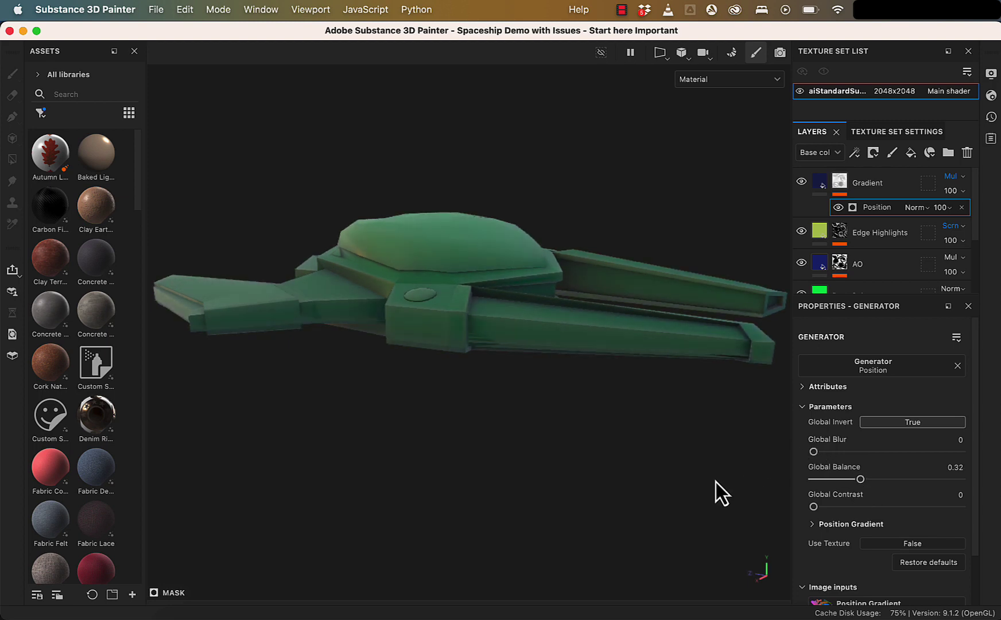
{"action": "left_click_drag", "start_coordinate": [716, 488], "coordinate": [689, 376], "text": "alt"}
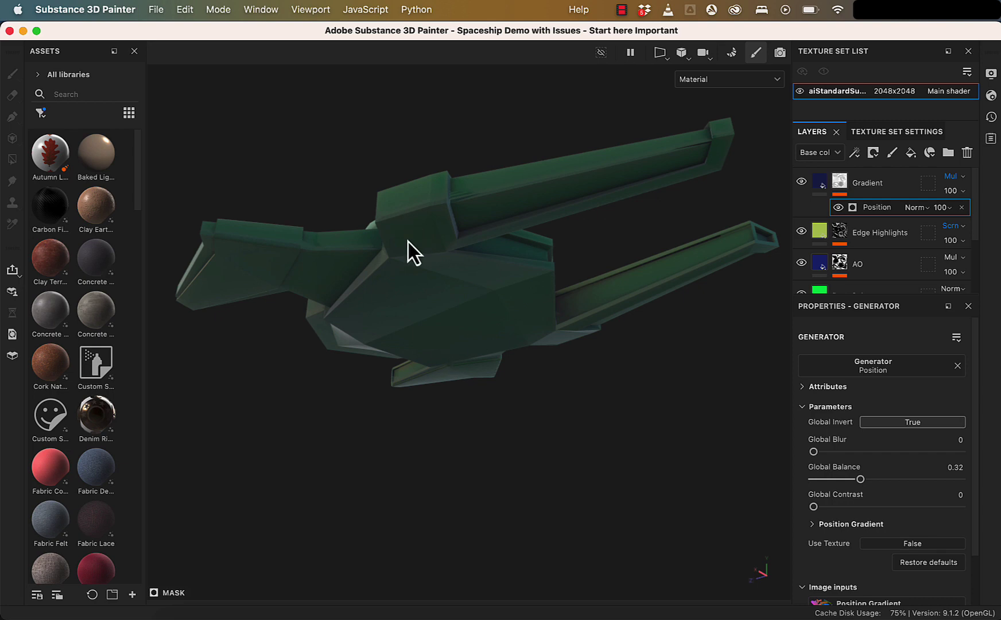
{"action": "left_click_drag", "start_coordinate": [597, 413], "coordinate": [550, 448], "text": "alt"}
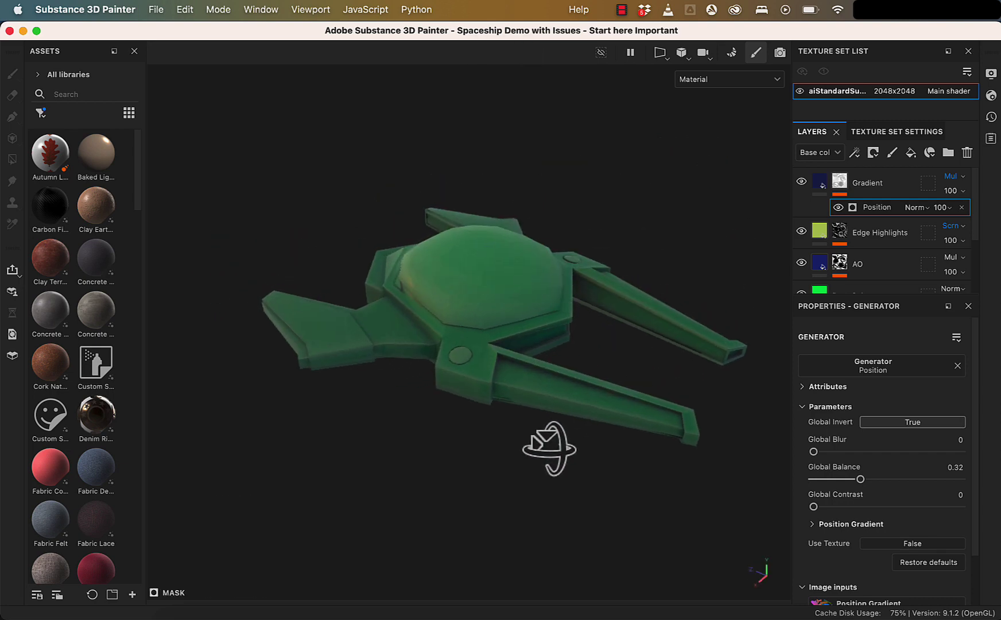
Step: Set the Global Balance of the Gradient layer's Position generator to 0.3
{"action": "left_click", "coordinate": [860, 479]}
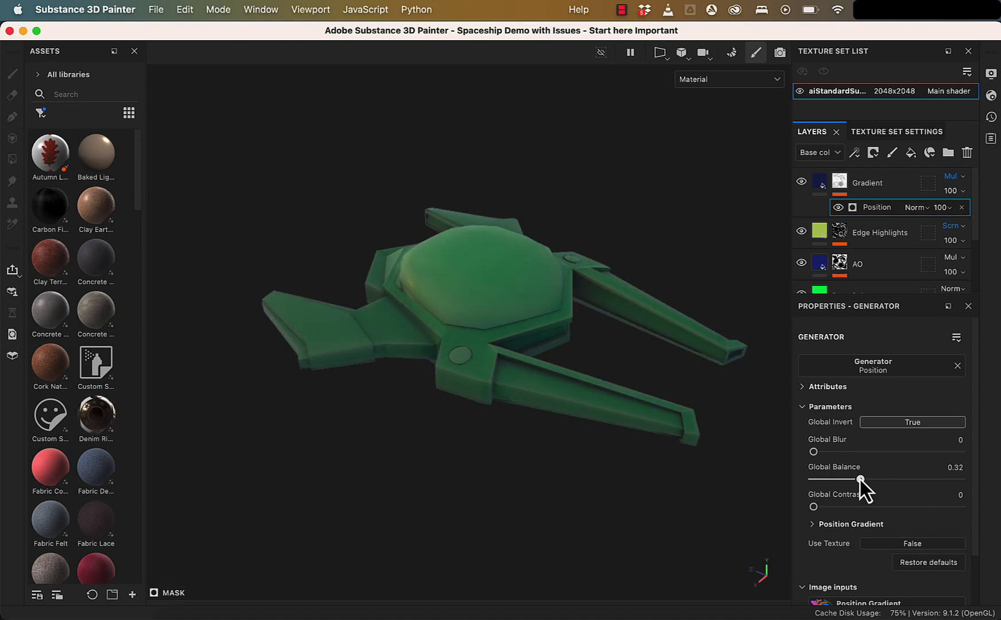
{"action": "left_click", "coordinate": [954, 466]}
{"action": "type", "text": "0.3"}
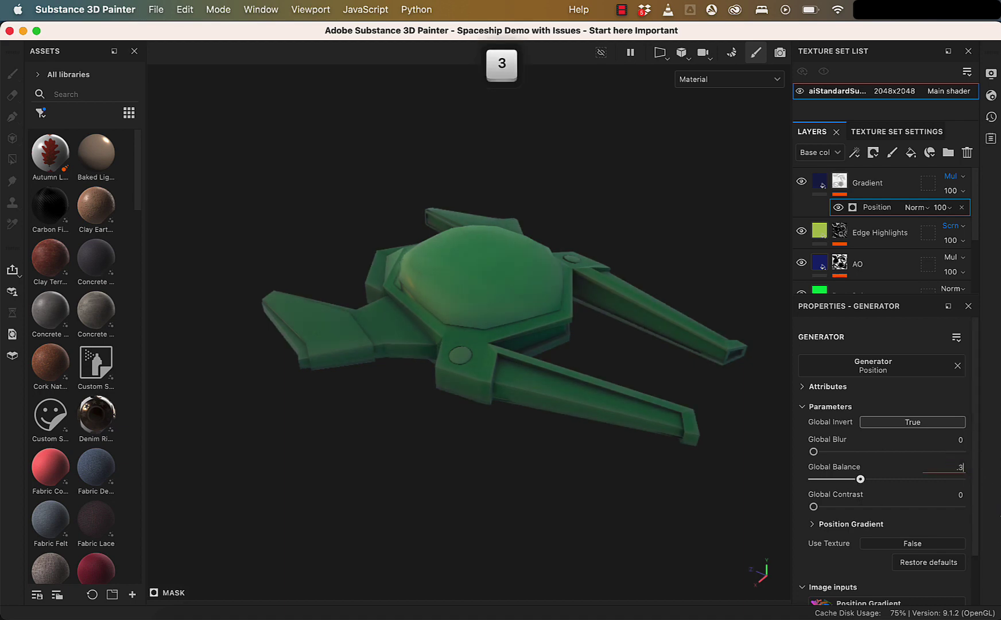
{"action": "key", "text": "Return"}
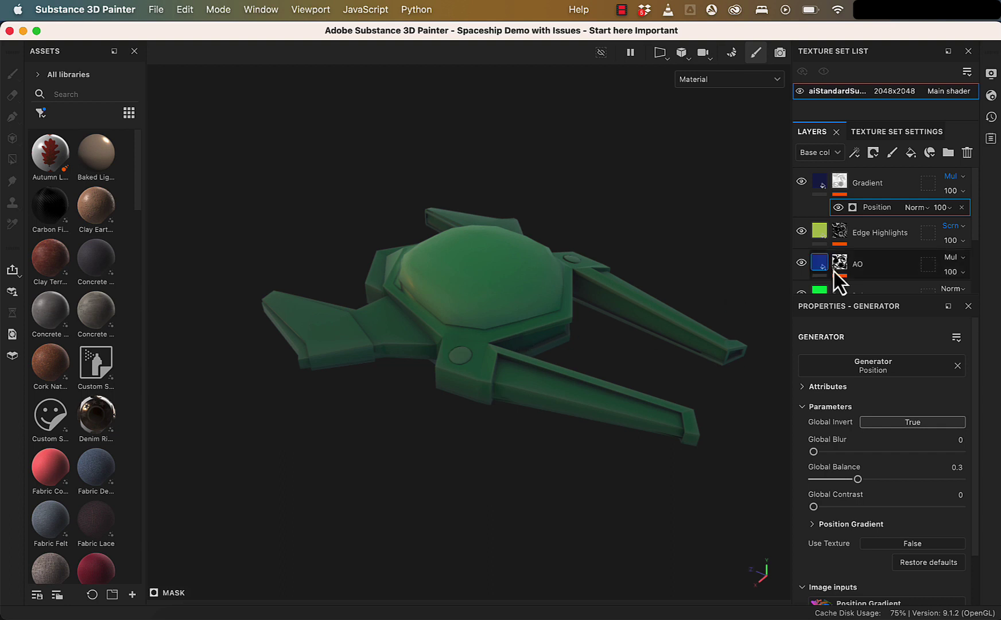
Step: Reduce the Gradient layer's base color opacity to 40 and check the softened darkening on the ship
{"action": "left_click", "coordinate": [955, 196]}
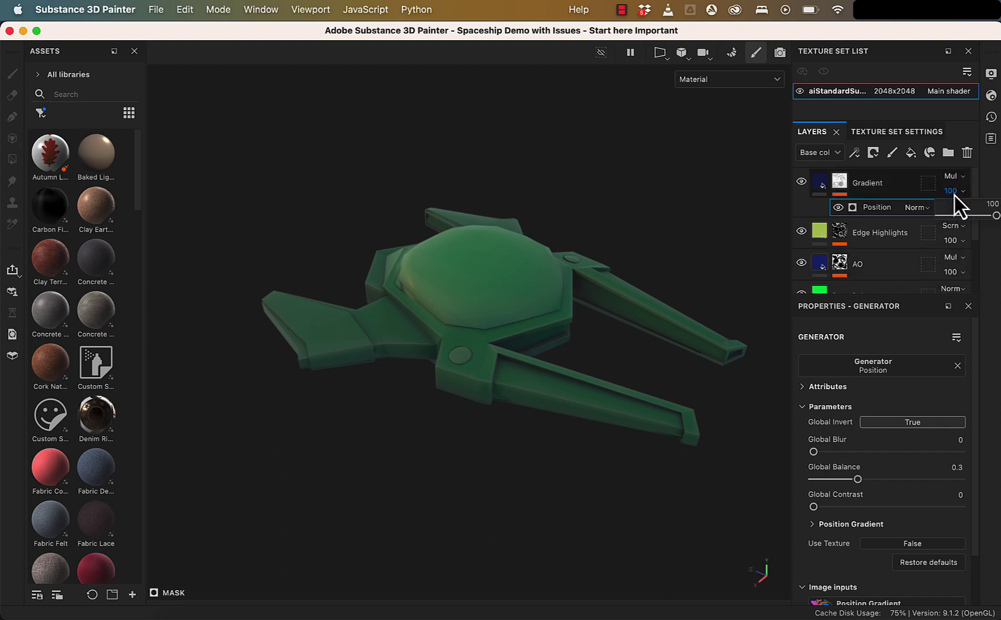
{"action": "left_click_drag", "start_coordinate": [997, 224], "coordinate": [964, 217]}
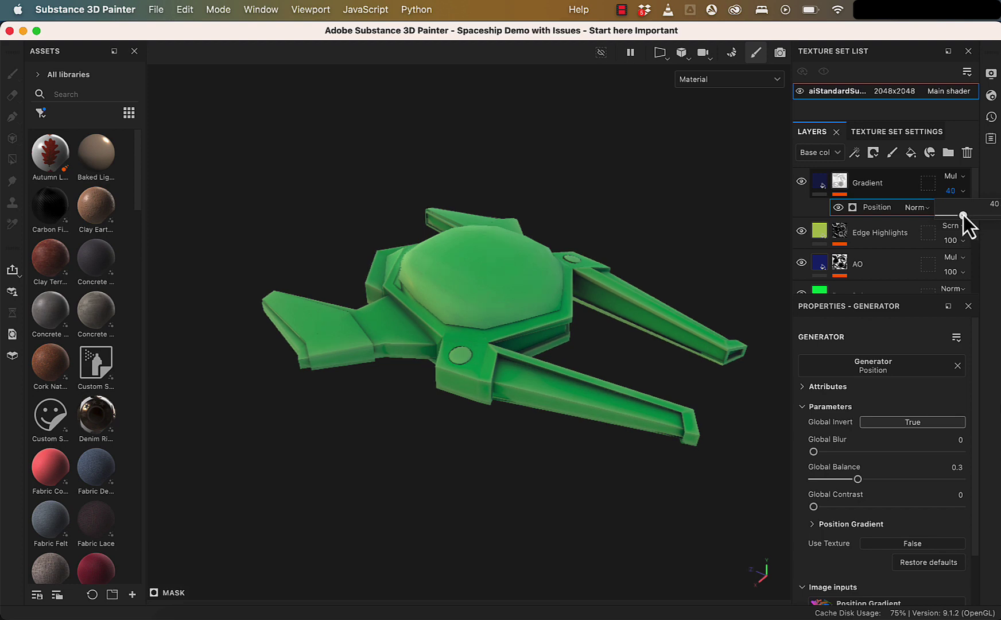
{"action": "left_click_drag", "start_coordinate": [964, 216], "coordinate": [965, 215]}
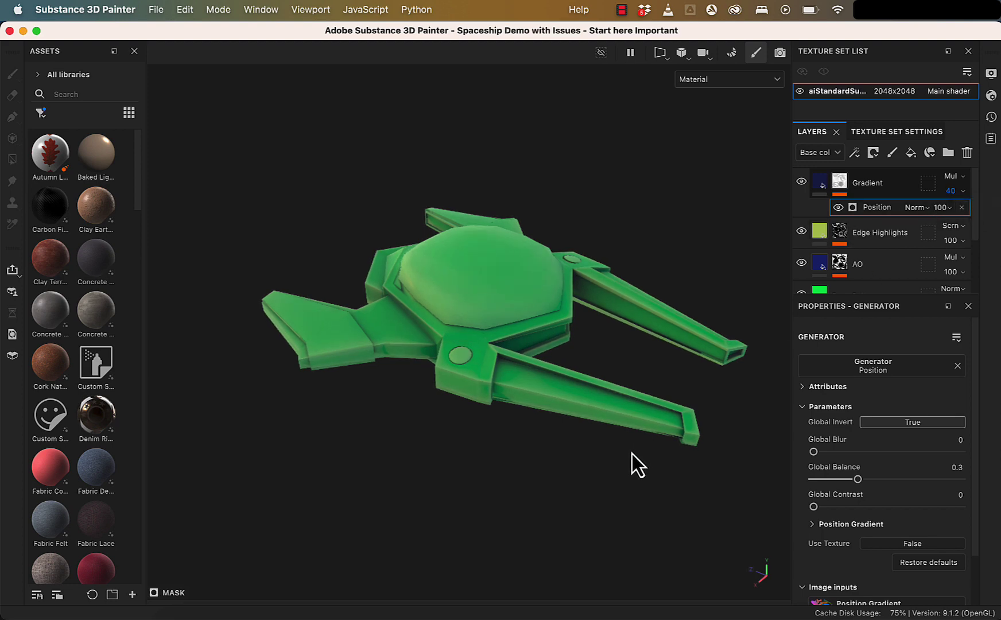
{"action": "mouse_move", "coordinate": [635, 438]}
{"action": "left_mouse_down", "text": "alt"}
{"action": "mouse_move", "coordinate": [588, 240]}
{"action": "mouse_move", "coordinate": [642, 401]}
{"action": "mouse_move", "coordinate": [632, 425]}
{"action": "left_mouse_up", "text": "alt"}
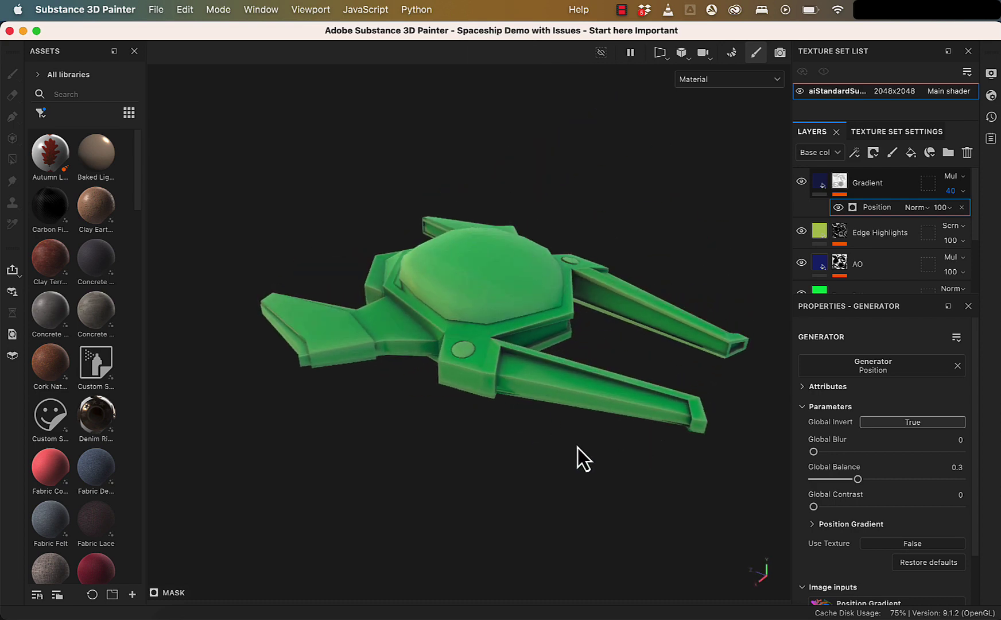
{"action": "left_click_drag", "start_coordinate": [578, 448], "coordinate": [653, 468], "text": "alt"}
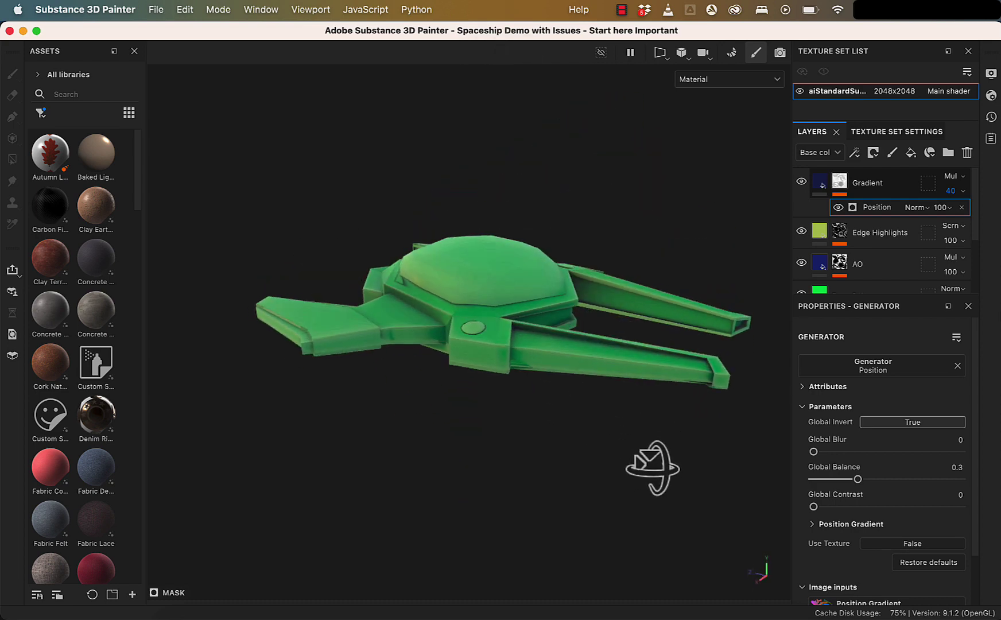
Step: Try dark browns 6A430F and 4B2F0A as the Gradient layer's base color, comparing them on the ship's upper side
{"action": "left_click", "coordinate": [818, 183]}
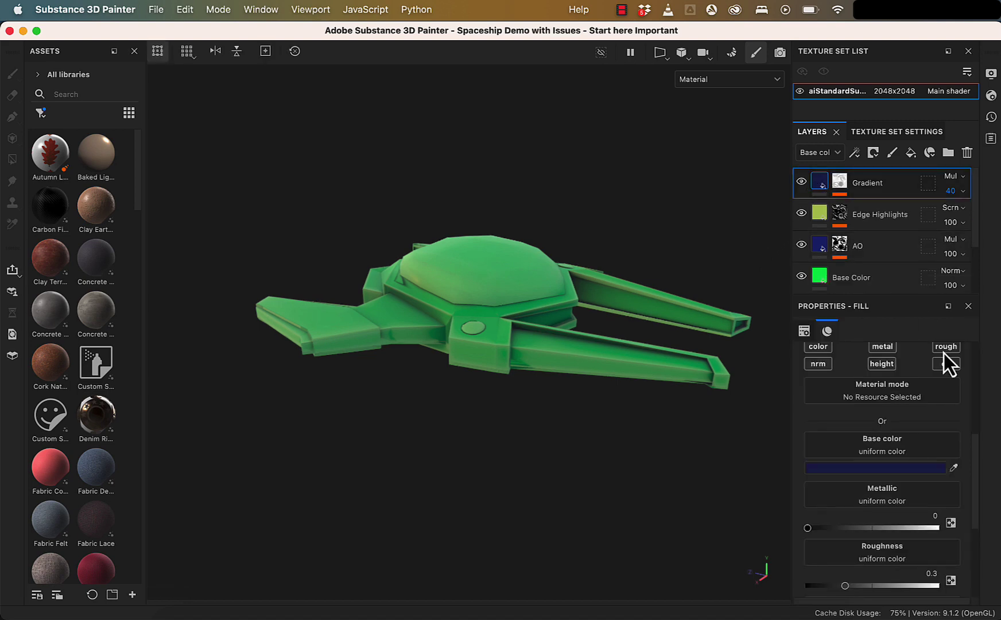
{"action": "left_click", "coordinate": [917, 468]}
{"action": "left_click_drag", "start_coordinate": [869, 315], "coordinate": [876, 393]}
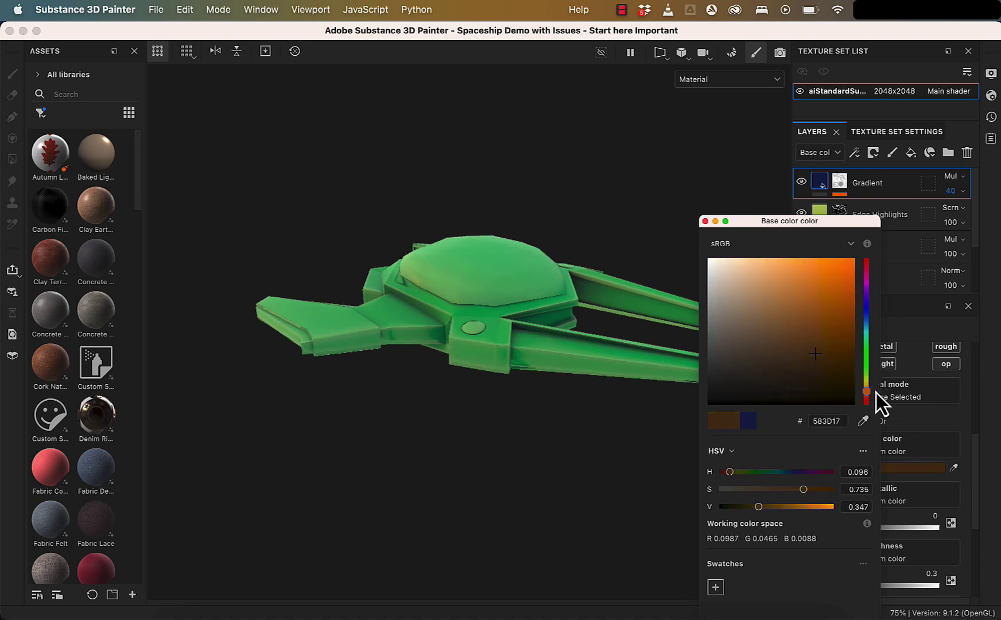
{"action": "left_click", "coordinate": [834, 343]}
{"action": "left_click", "coordinate": [663, 344]}
{"action": "left_click_drag", "start_coordinate": [533, 408], "coordinate": [517, 437], "text": "alt"}
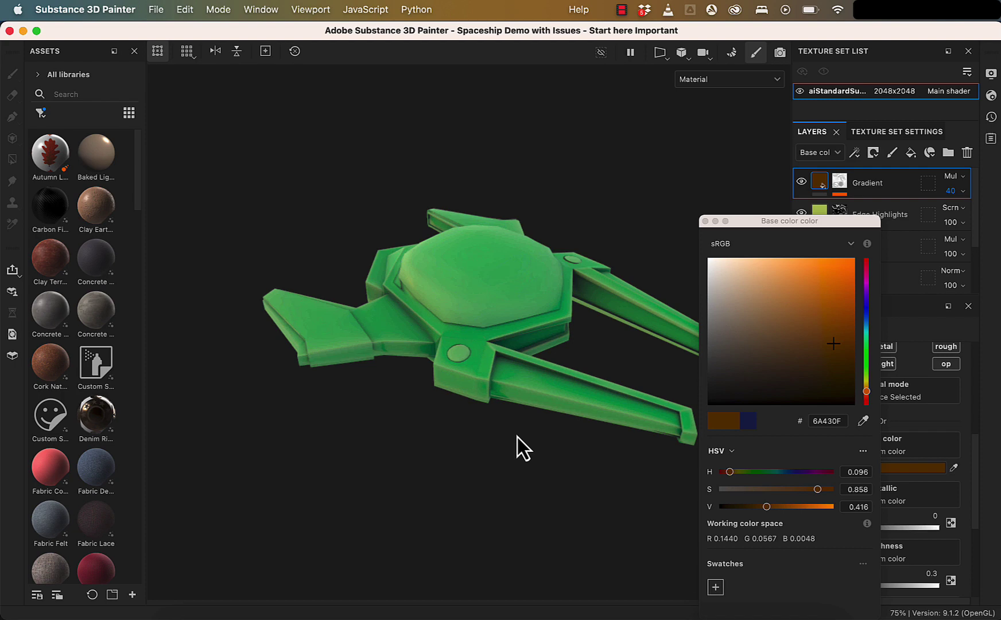
{"action": "left_click", "coordinate": [836, 363]}
{"action": "left_click_drag", "start_coordinate": [475, 476], "coordinate": [506, 476], "text": "alt"}
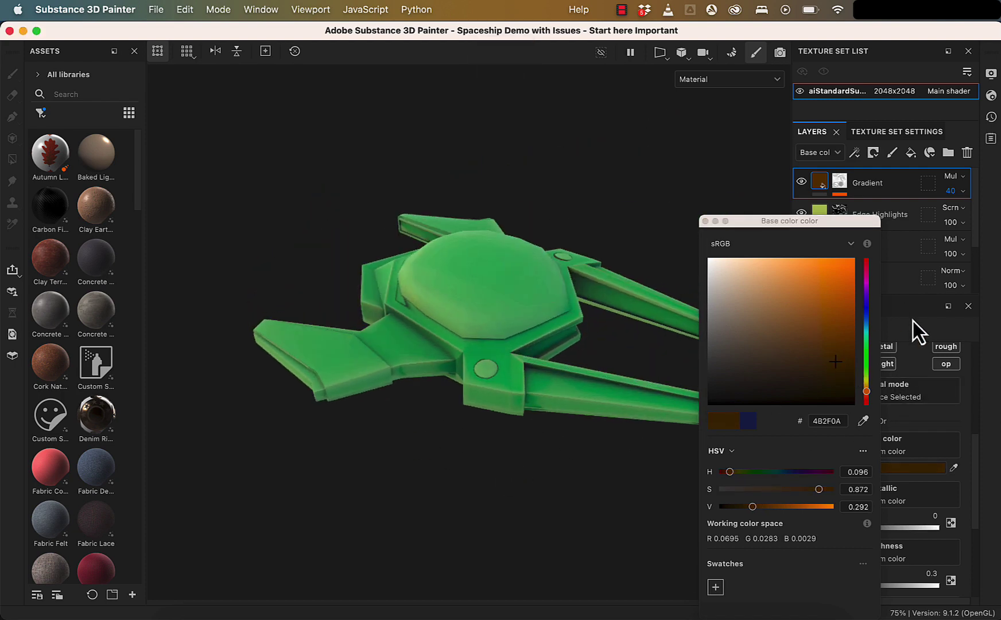
Step: Set the Gradient layer's base color to dark blue 0A184B
{"action": "left_click", "coordinate": [868, 314]}
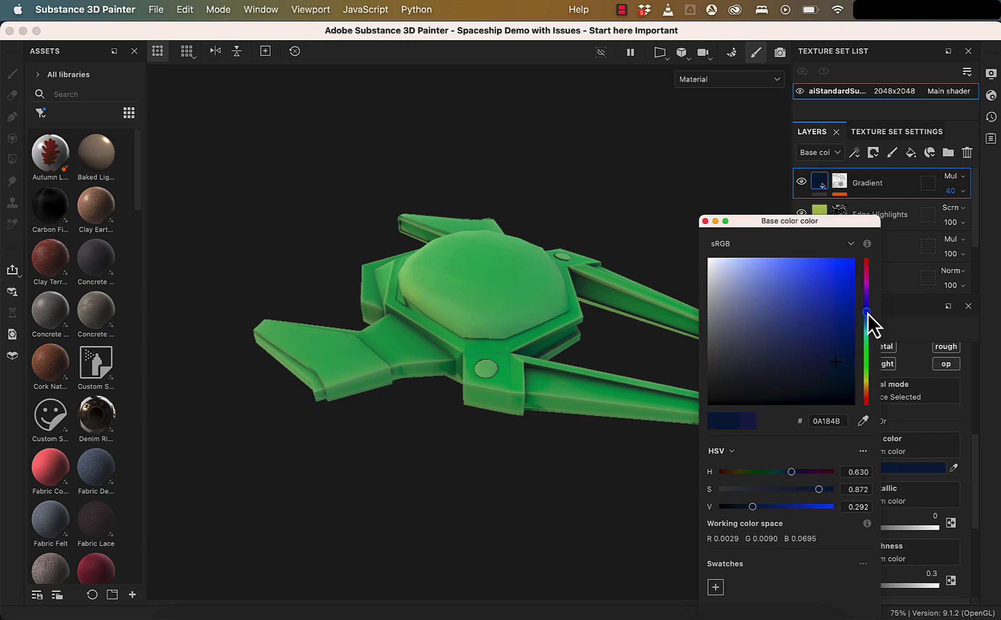
{"action": "mouse_move", "coordinate": [517, 428]}
{"action": "left_mouse_down", "text": "alt"}
{"action": "mouse_move", "coordinate": [528, 230]}
{"action": "mouse_move", "coordinate": [519, 446]}
{"action": "left_mouse_up", "text": "alt"}
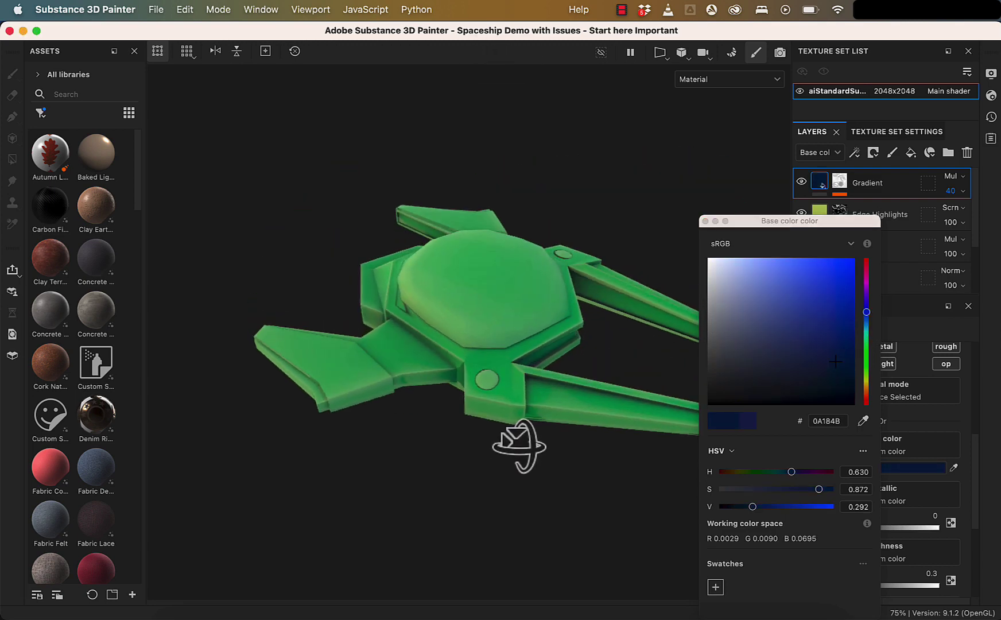
{"action": "left_click", "coordinate": [701, 224]}
{"action": "left_click", "coordinate": [706, 221]}
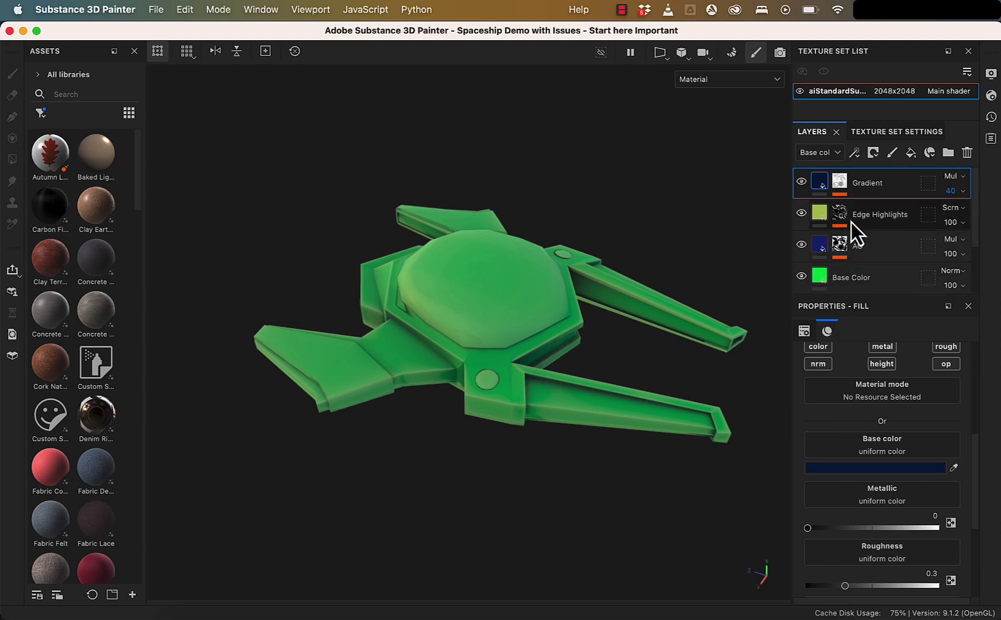
Step: Add a fill layer above the Gradient layer and name it Edge Wear Metal
{"action": "left_click", "coordinate": [912, 153]}
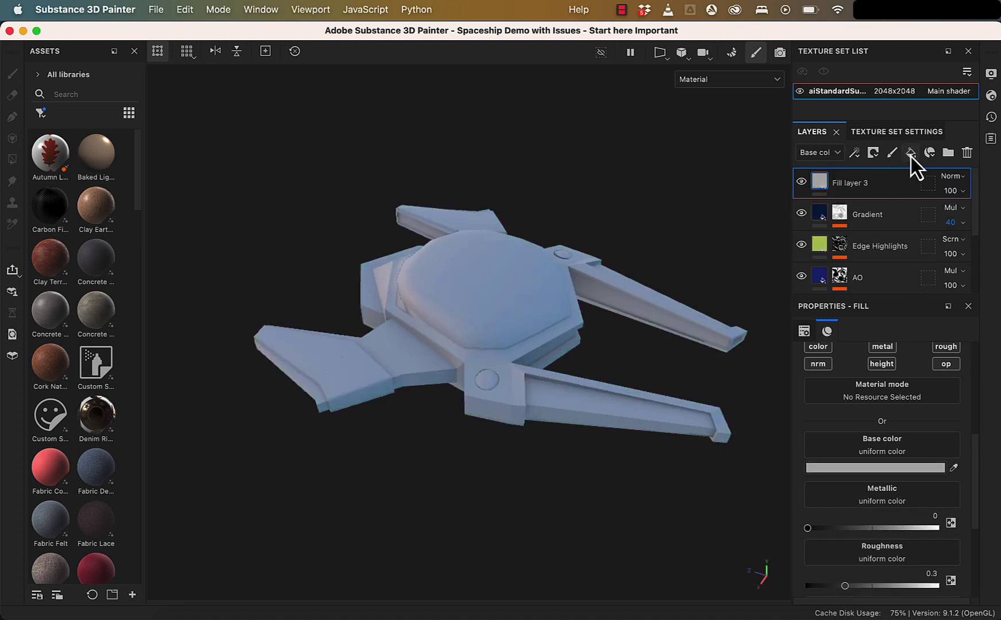
{"action": "double_click", "coordinate": [861, 184]}
{"action": "type", "text": "Edge W"}
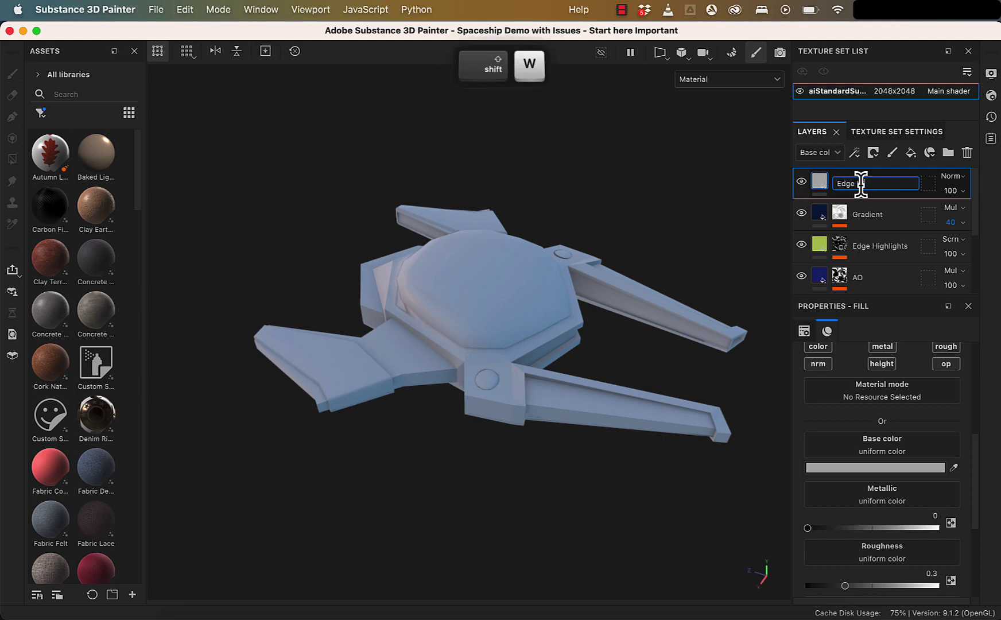
{"action": "type", "text": "ear"}
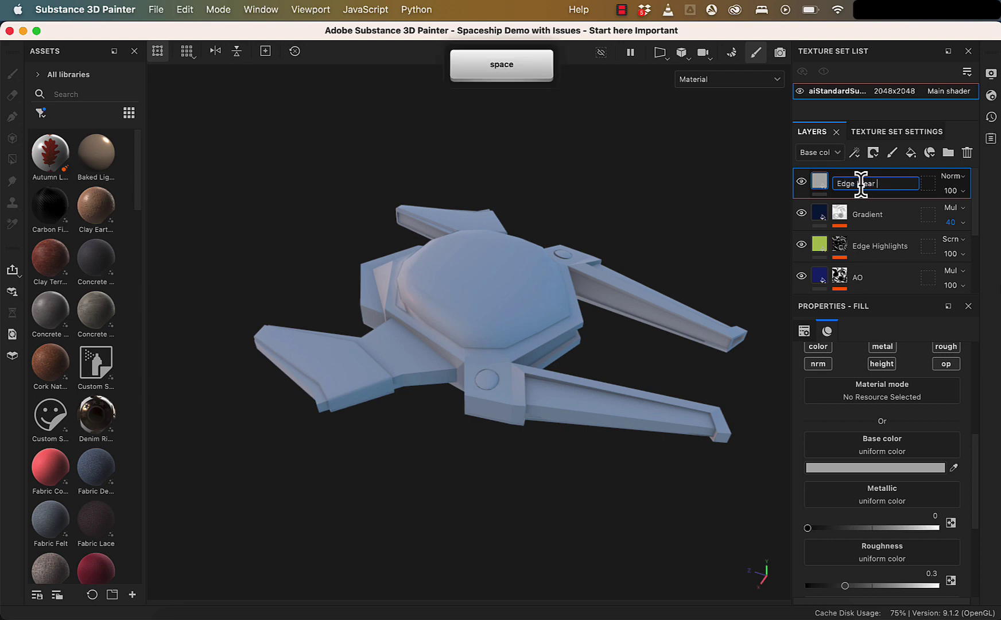
{"action": "type", "text": " Metal"}
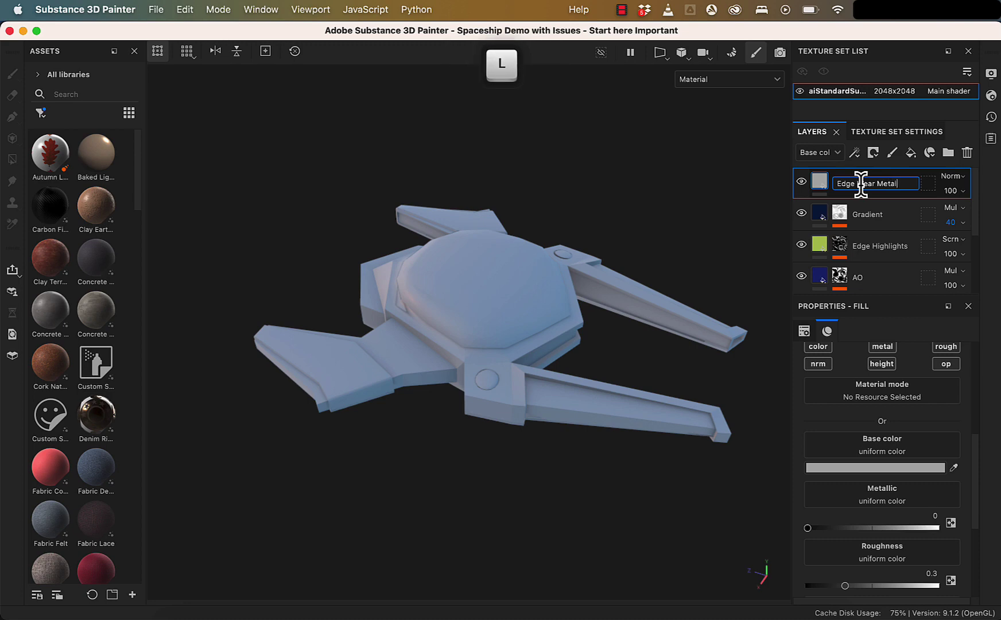
{"action": "key", "text": "Return"}
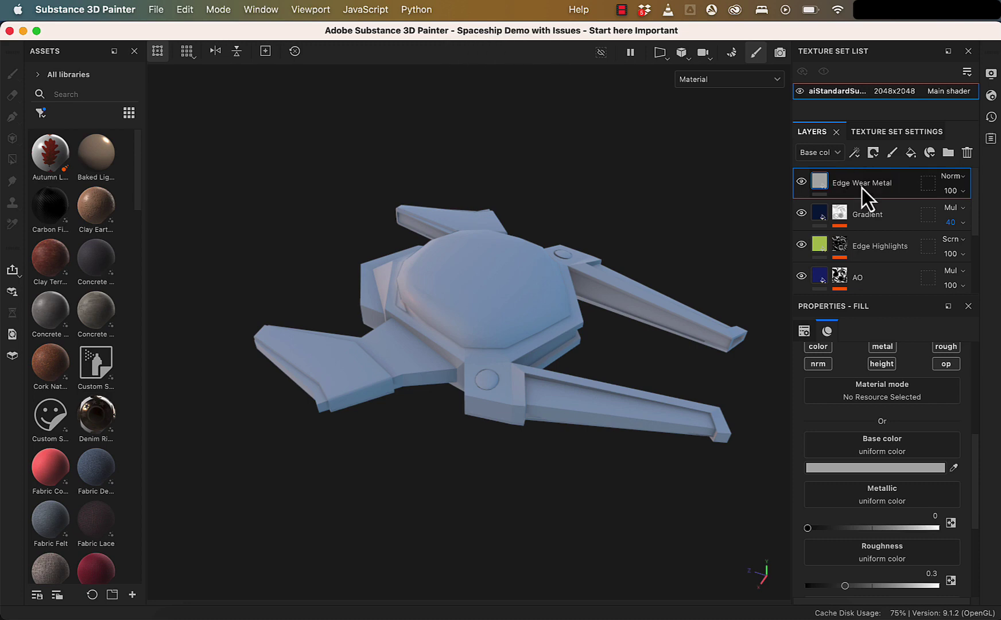
Step: Give the Edge Wear Metal layer a black mask with a Metal Edge Wear generator, and inspect the worn edges up close
{"action": "right_click", "coordinate": [825, 178]}
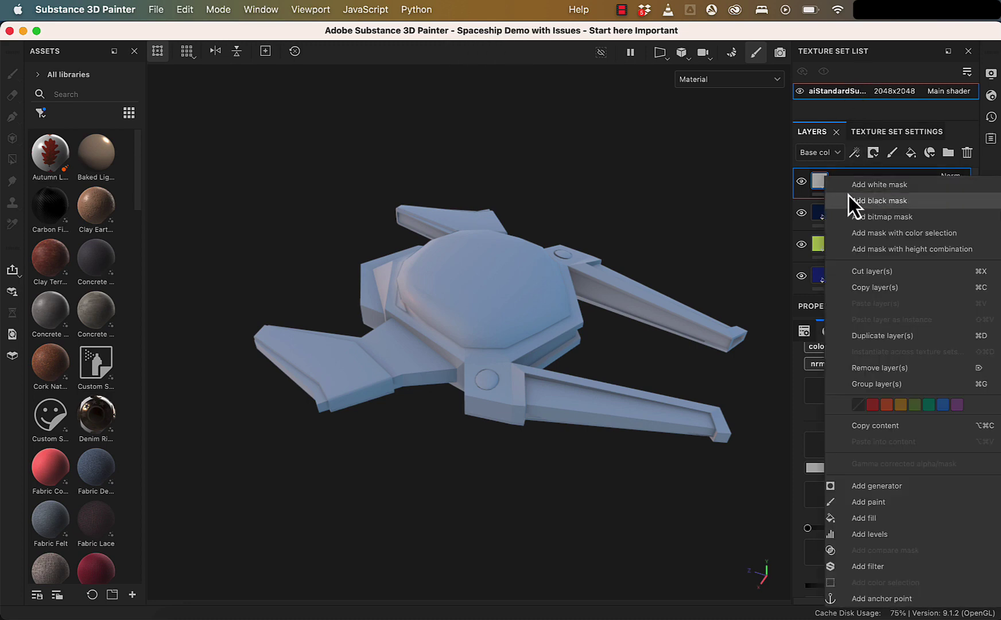
{"action": "left_click", "coordinate": [849, 197]}
{"action": "right_click", "coordinate": [839, 185]}
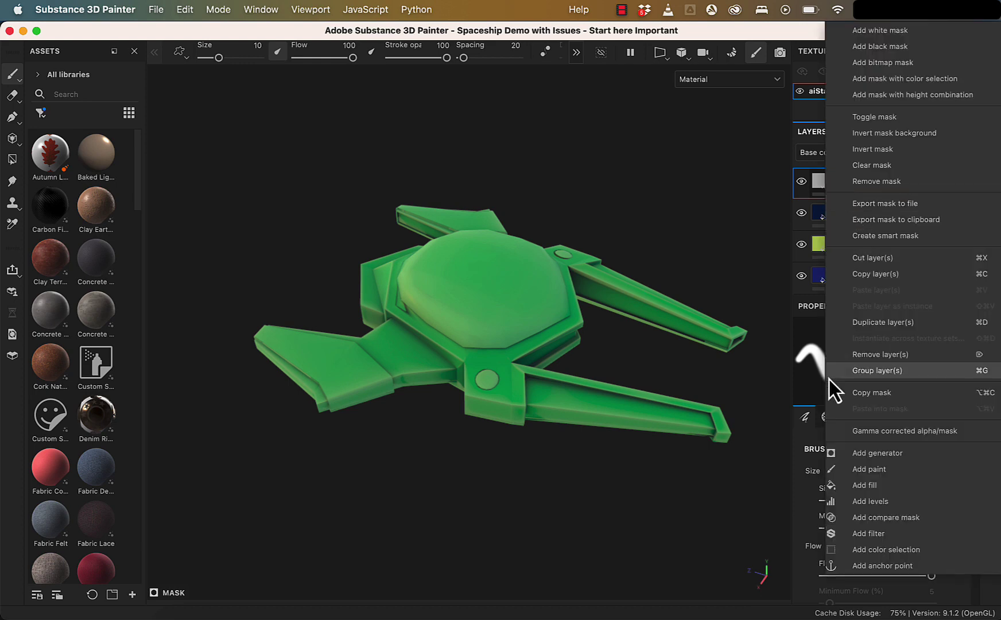
{"action": "left_click", "coordinate": [849, 454]}
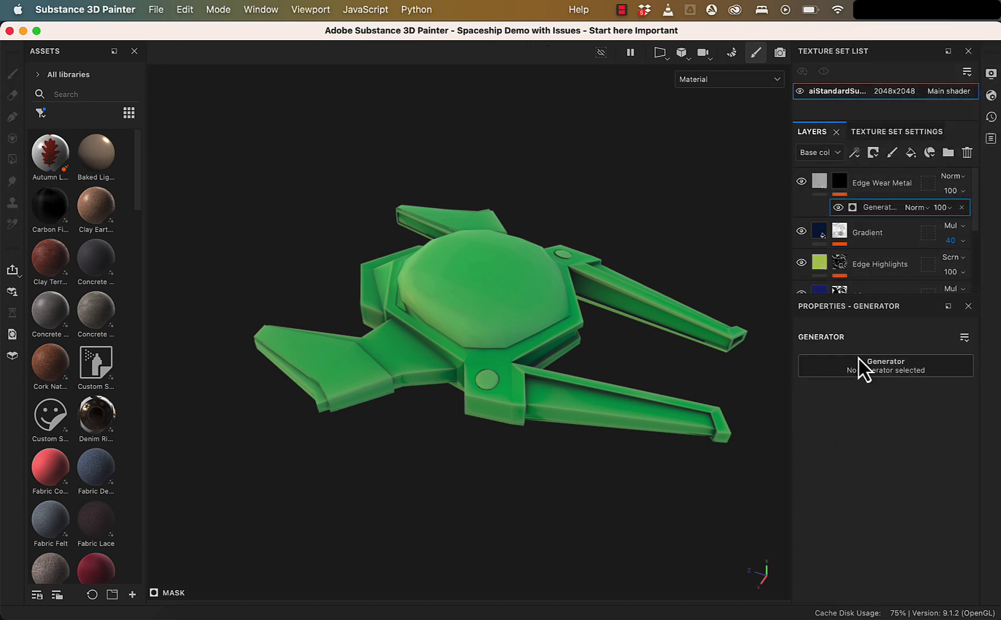
{"action": "left_click", "coordinate": [859, 373]}
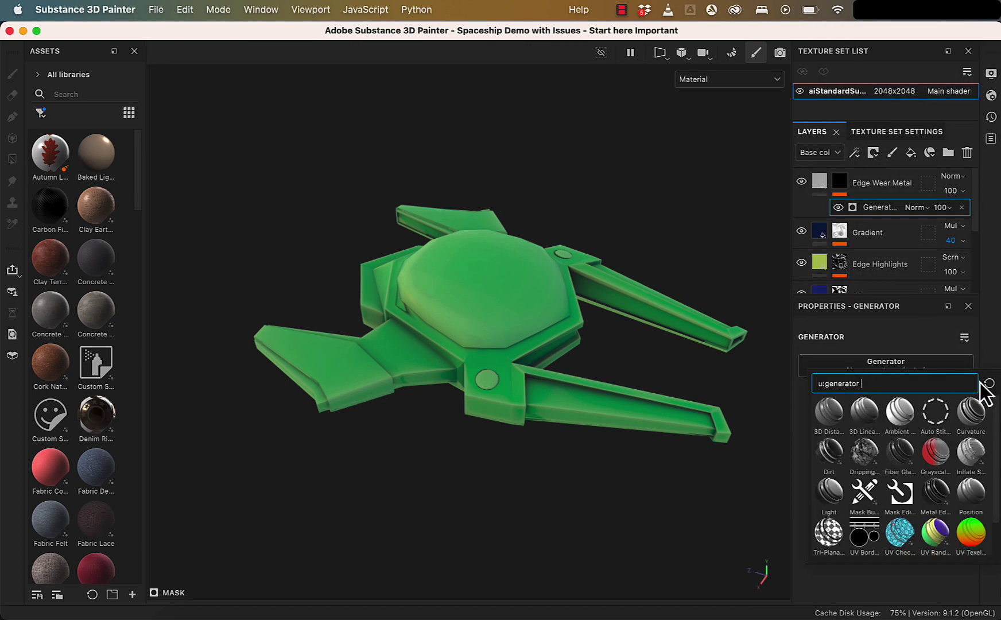
{"action": "left_click", "coordinate": [945, 495]}
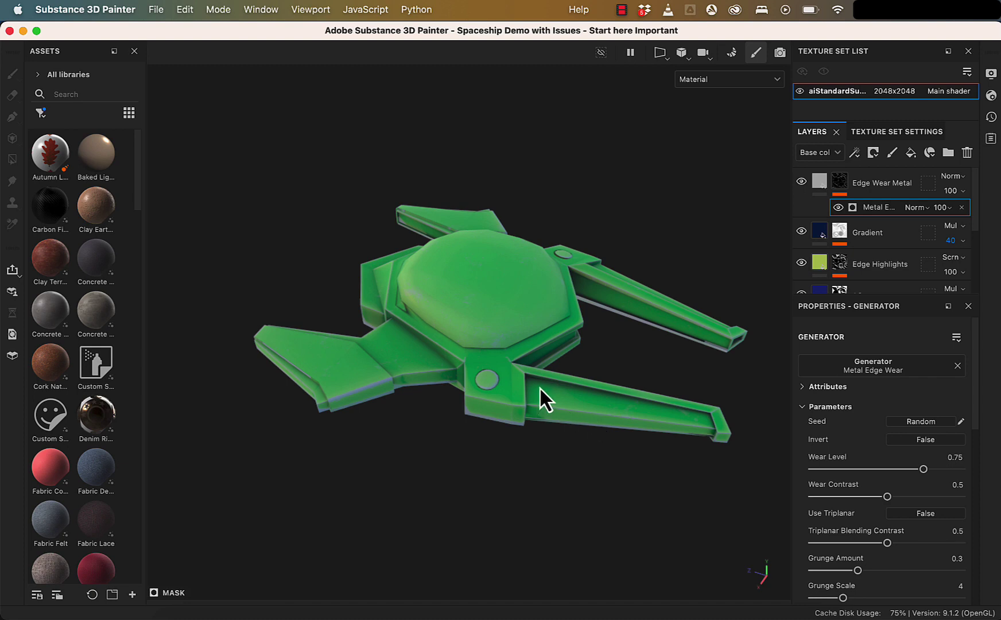
{"action": "right_click_drag", "start_coordinate": [540, 387], "coordinate": [472, 353], "text": "alt"}
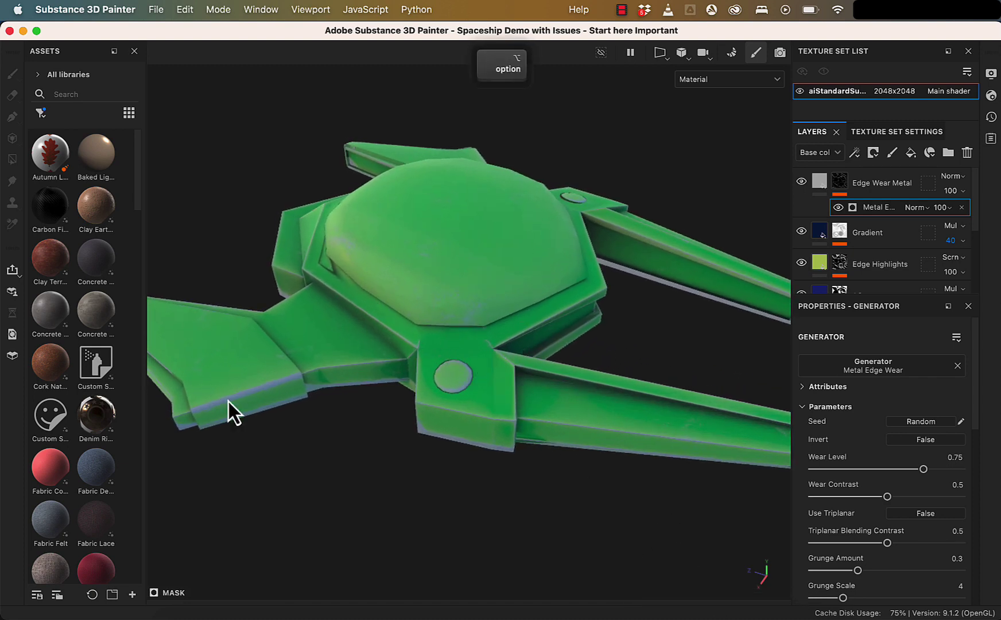
{"action": "mouse_move", "coordinate": [266, 400]}
{"action": "left_mouse_down", "text": "alt"}
{"action": "mouse_move", "coordinate": [357, 173]}
{"action": "mouse_move", "coordinate": [350, 161]}
{"action": "mouse_move", "coordinate": [347, 302]}
{"action": "mouse_move", "coordinate": [288, 353]}
{"action": "mouse_move", "coordinate": [285, 396]}
{"action": "left_mouse_up", "text": "alt"}
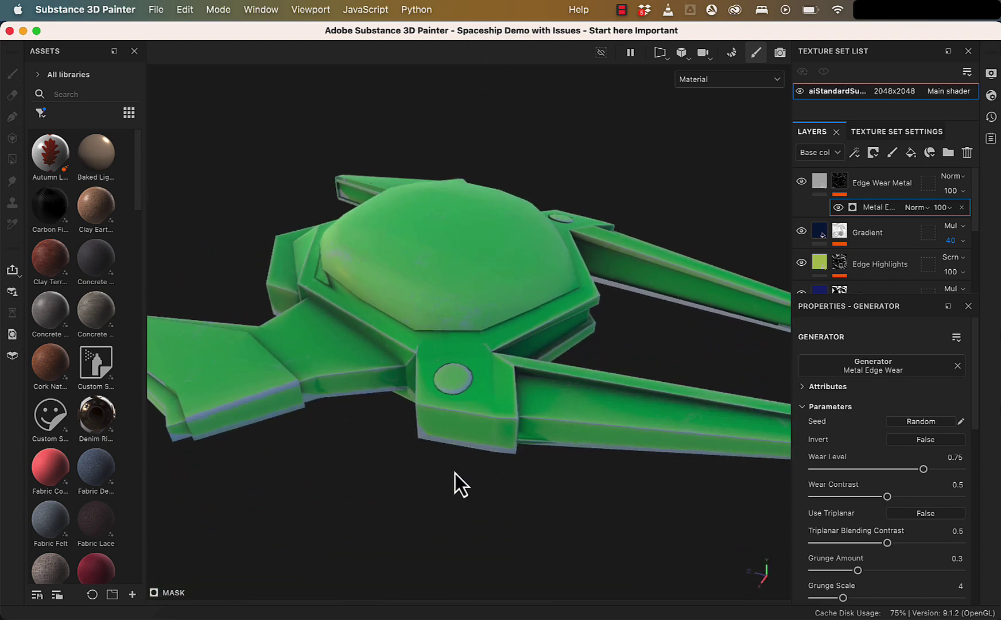
{"action": "right_click_drag", "start_coordinate": [456, 480], "coordinate": [389, 89], "text": "alt"}
{"action": "right_click_drag", "start_coordinate": [595, 336], "coordinate": [586, 295], "text": "alt"}
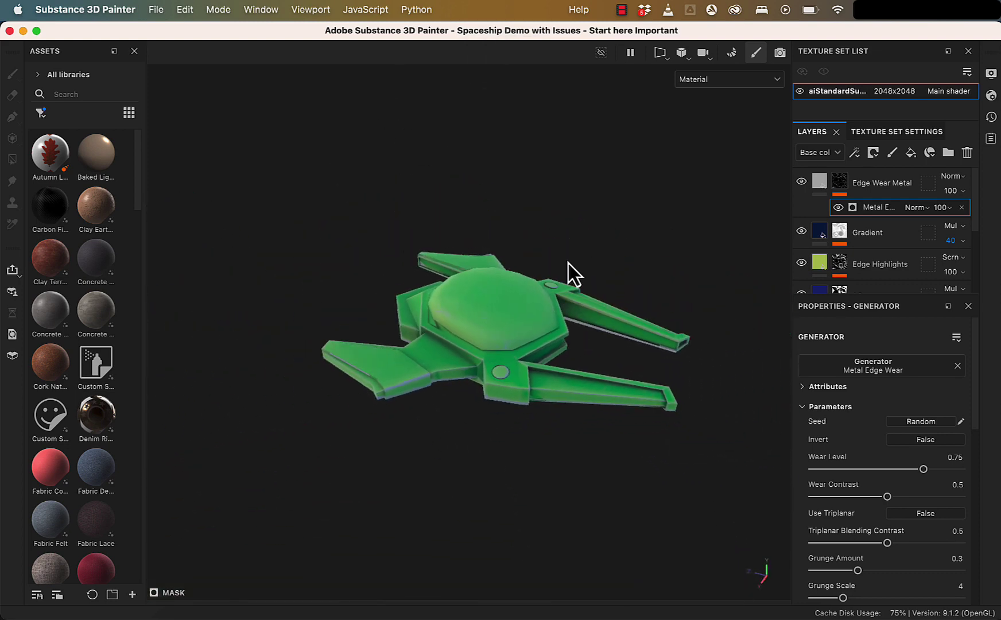
Step: Try orange and off-white as the Edge Wear Metal layer's base color, settle on a dark gray, and check it along the ship's edges
{"action": "left_click", "coordinate": [820, 183]}
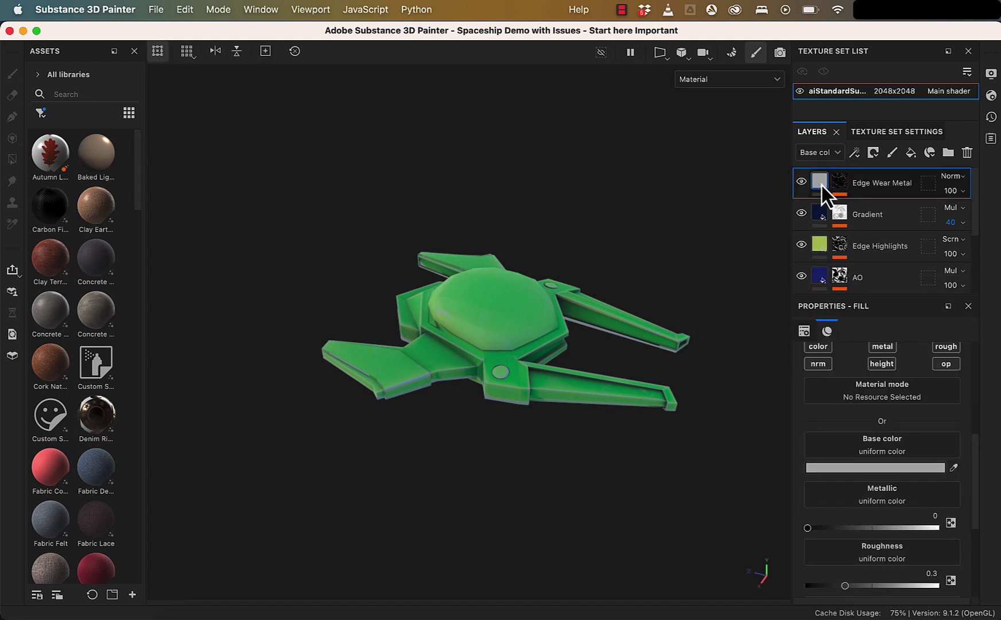
{"action": "left_click", "coordinate": [838, 466]}
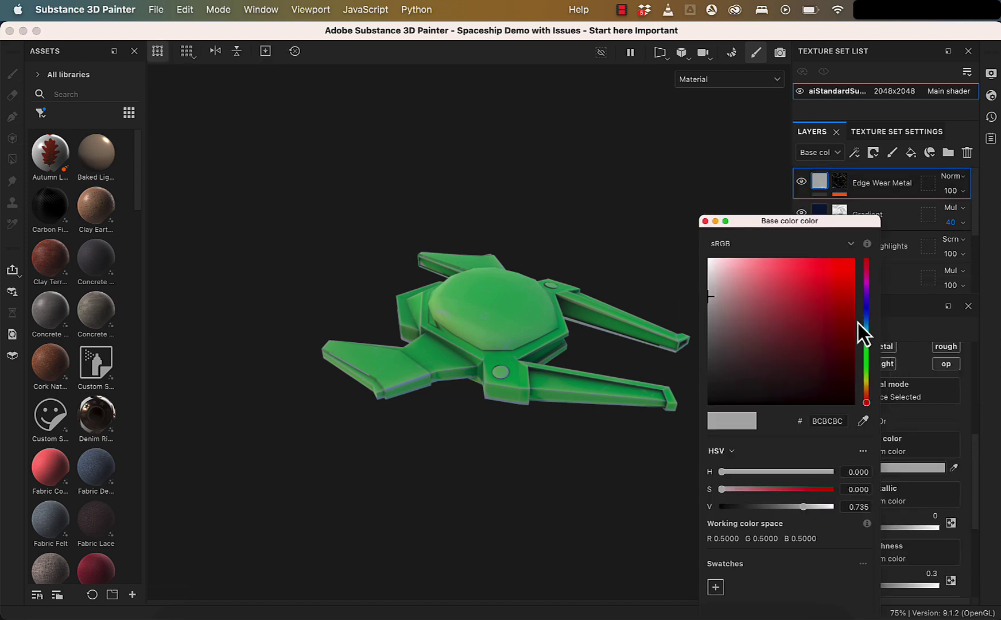
{"action": "left_click", "coordinate": [867, 392]}
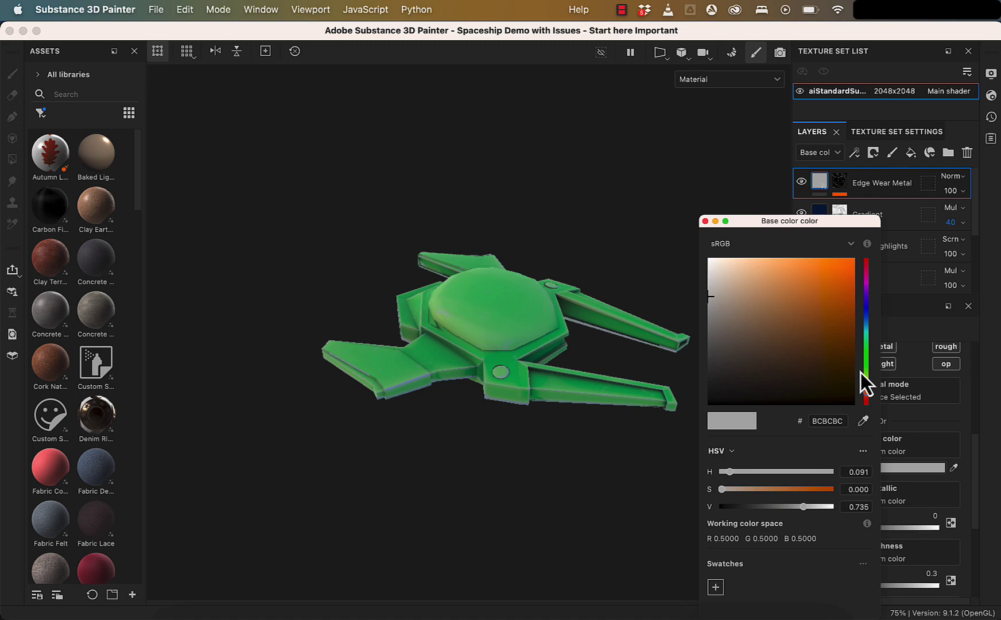
{"action": "left_click", "coordinate": [833, 292]}
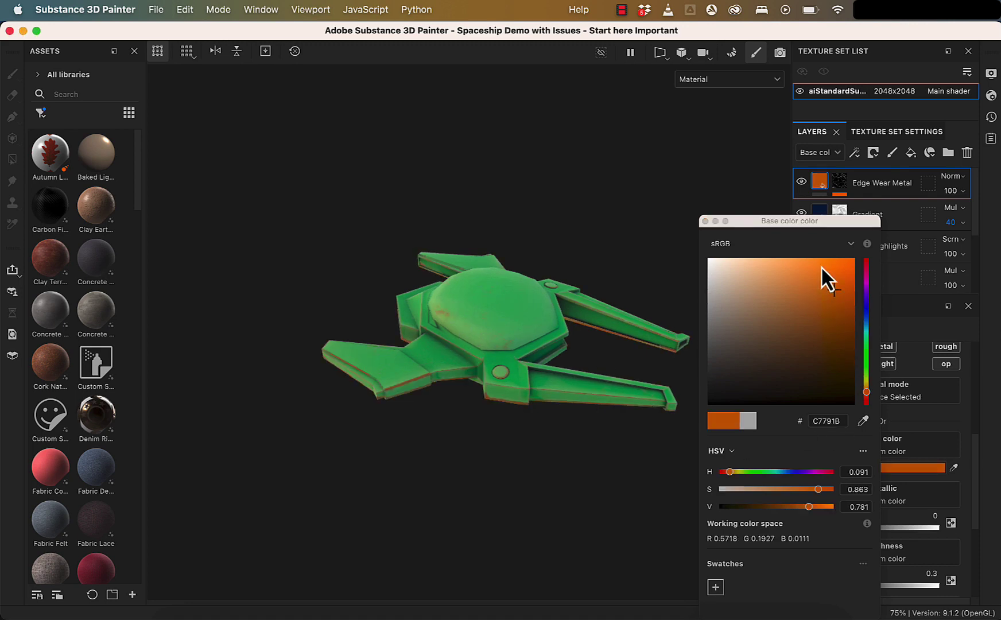
{"action": "left_click", "coordinate": [715, 264]}
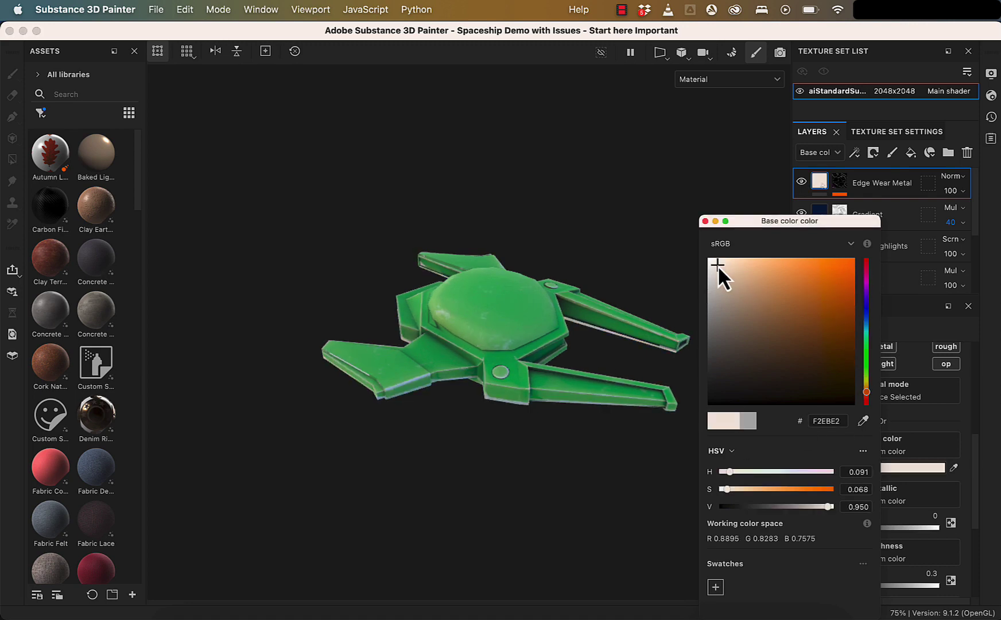
{"action": "left_click", "coordinate": [713, 308]}
{"action": "mouse_move", "coordinate": [714, 315]}
{"action": "left_mouse_down"}
{"action": "mouse_move", "coordinate": [712, 376]}
{"action": "mouse_move", "coordinate": [712, 336]}
{"action": "left_mouse_up"}
{"action": "left_click", "coordinate": [706, 221]}
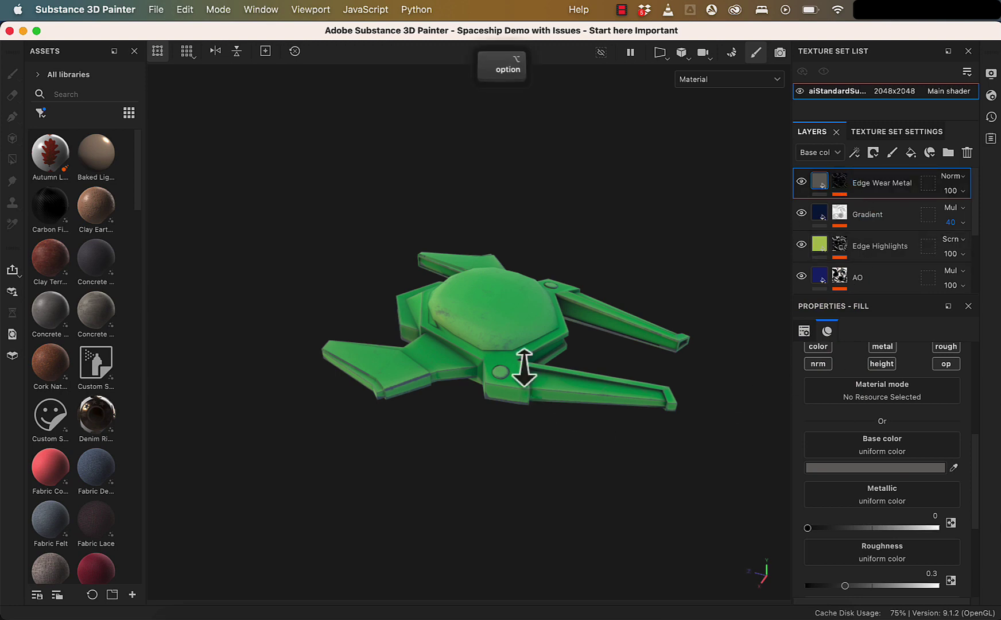
{"action": "right_click_drag", "start_coordinate": [525, 365], "coordinate": [643, 514], "text": "alt"}
{"action": "left_click_drag", "start_coordinate": [688, 512], "coordinate": [628, 460], "text": "alt"}
{"action": "middle_click_drag", "start_coordinate": [628, 461], "coordinate": [559, 357], "text": "alt"}
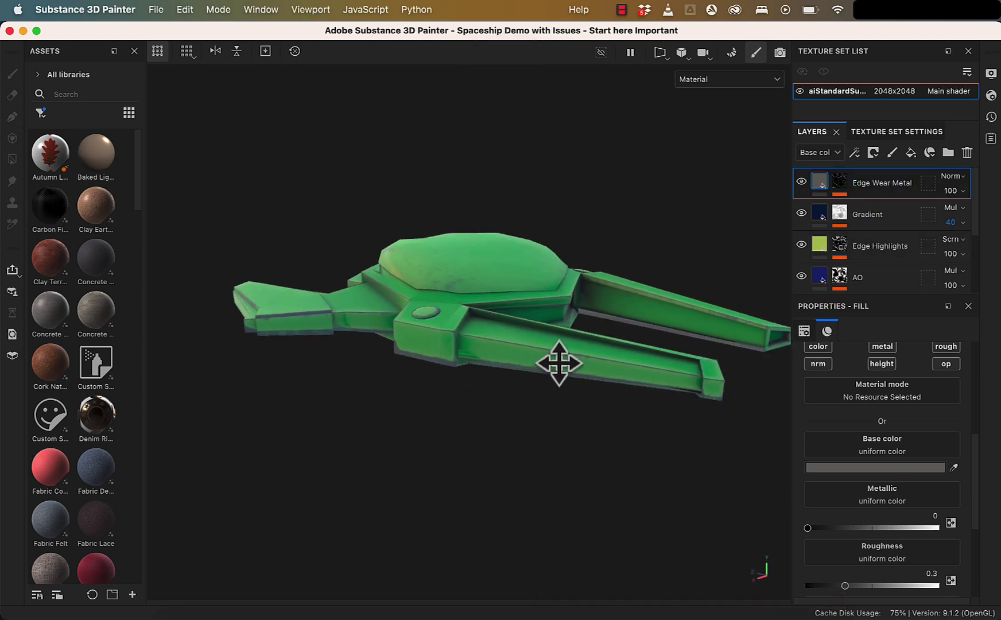
Step: Set the Edge Wear Metal layer's blend mode to Multiply and check the result around the ship
{"action": "left_click", "coordinate": [950, 176]}
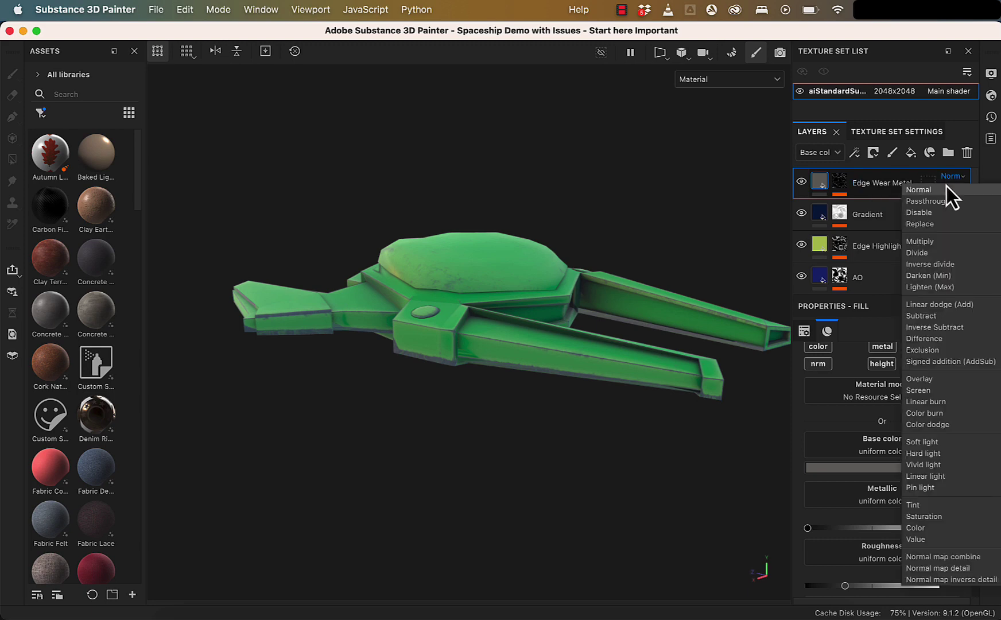
{"action": "left_click", "coordinate": [947, 243]}
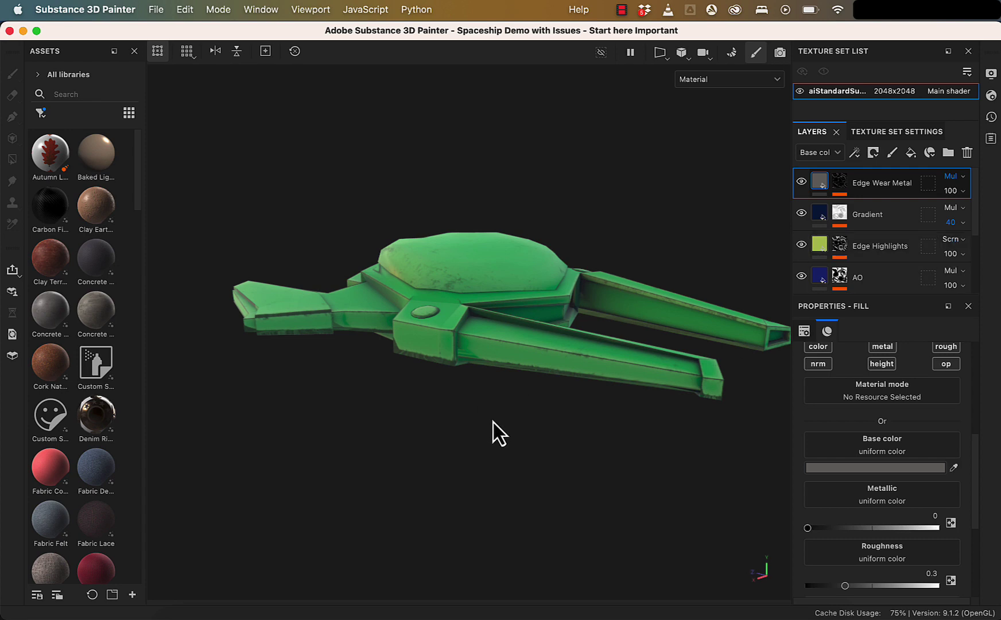
{"action": "middle_click_drag", "start_coordinate": [480, 420], "coordinate": [365, 445], "text": "alt"}
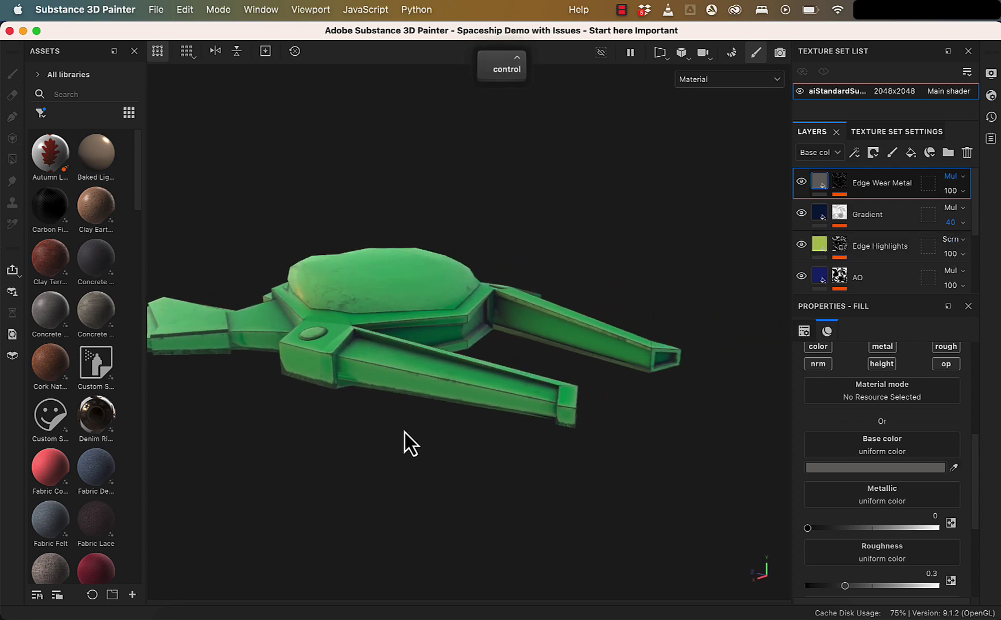
{"action": "left_click_drag", "start_coordinate": [404, 432], "coordinate": [394, 496], "text": "alt"}
{"action": "middle_click_drag", "start_coordinate": [393, 497], "coordinate": [485, 508], "text": "alt"}
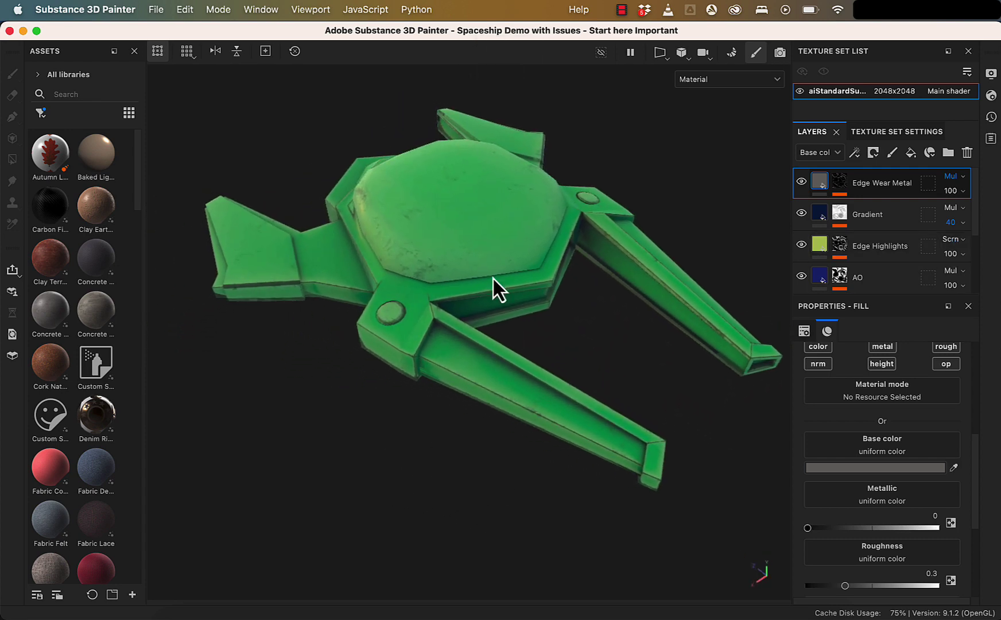
Step: Reduce the Edge Wear Metal layer's opacity to 24
{"action": "left_click", "coordinate": [964, 194]}
{"action": "mouse_move", "coordinate": [953, 216]}
{"action": "left_mouse_down"}
{"action": "mouse_move", "coordinate": [963, 216]}
{"action": "mouse_move", "coordinate": [953, 215]}
{"action": "left_mouse_up"}
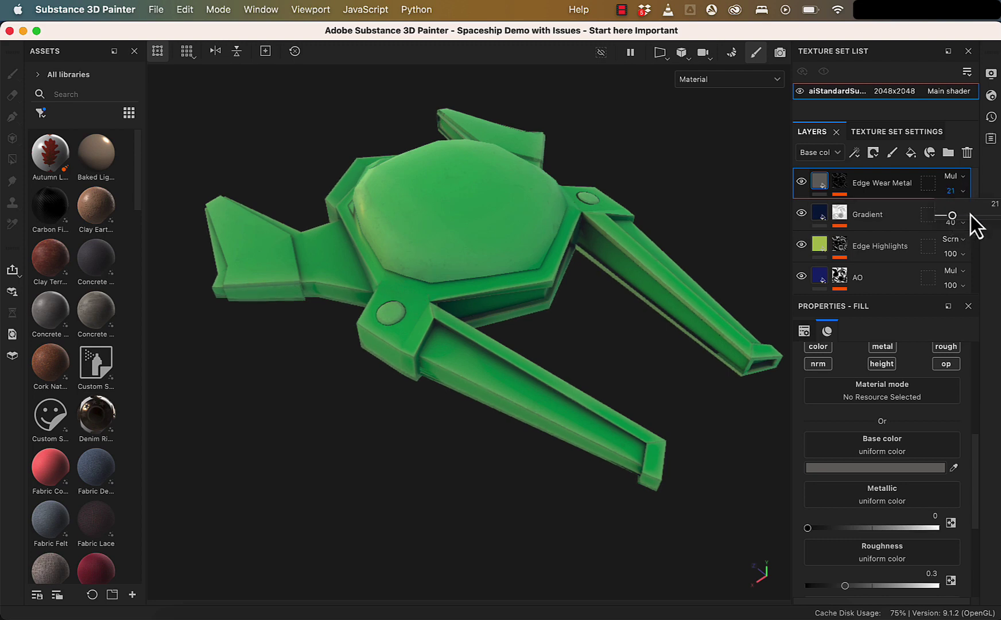
{"action": "left_click", "coordinate": [970, 215]}
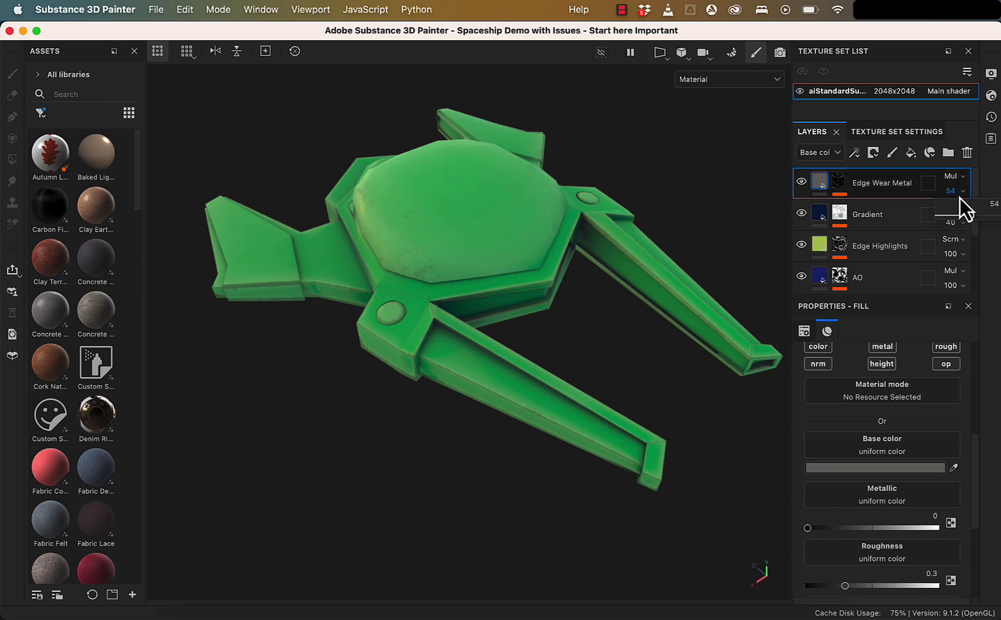
{"action": "left_click", "coordinate": [953, 216]}
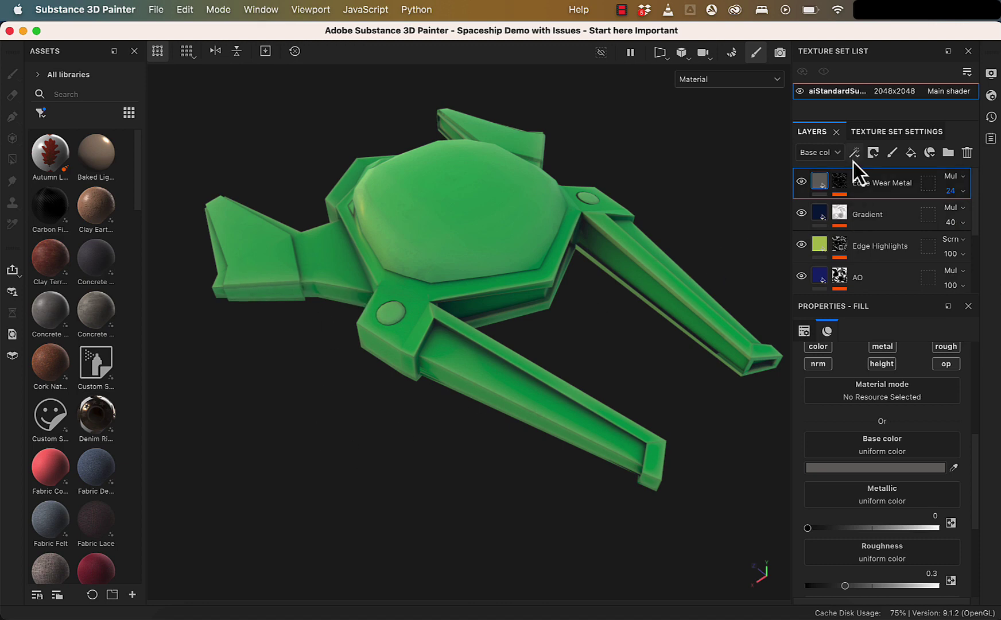
Step: Add a fill layer above Edge Wear Metal and name it Dirt
{"action": "left_click", "coordinate": [910, 153]}
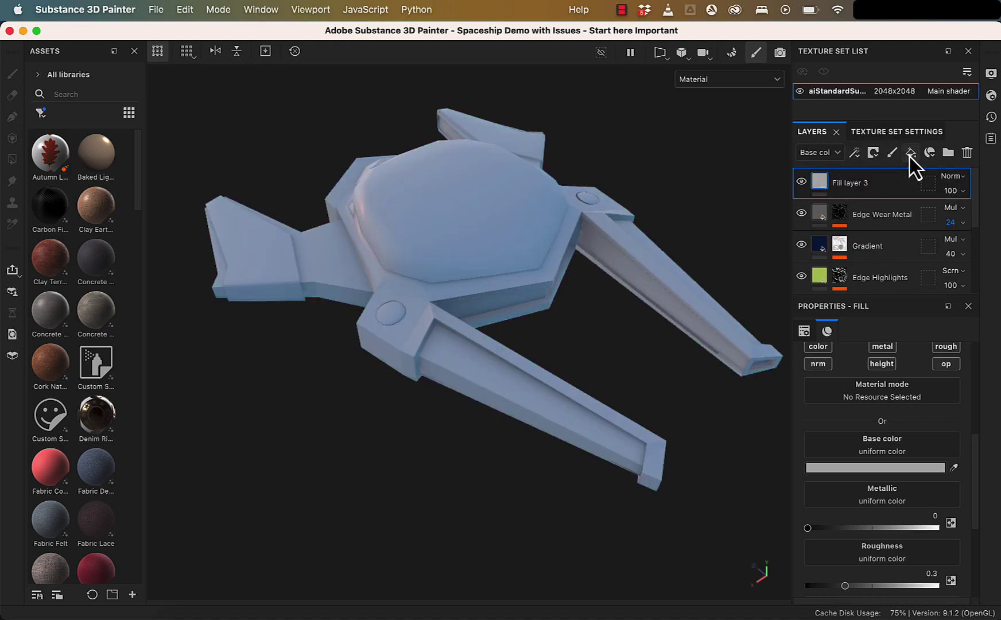
{"action": "double_click", "coordinate": [853, 187]}
{"action": "type", "text": "Dirt"}
{"action": "key", "text": "Return"}
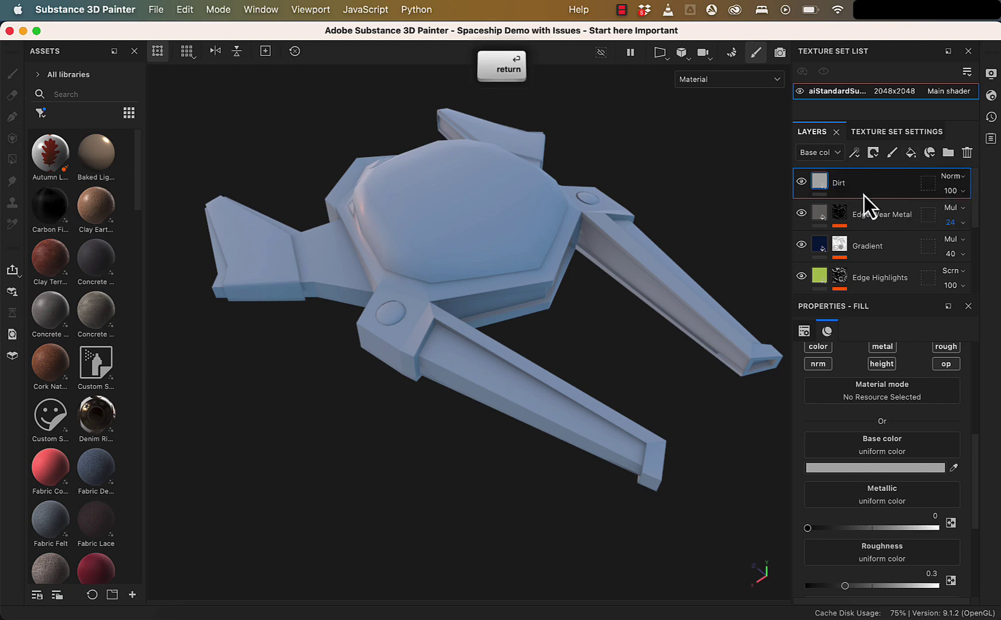
Step: Give the Dirt layer a black mask driven by a Dirt generator
{"action": "right_click", "coordinate": [817, 179]}
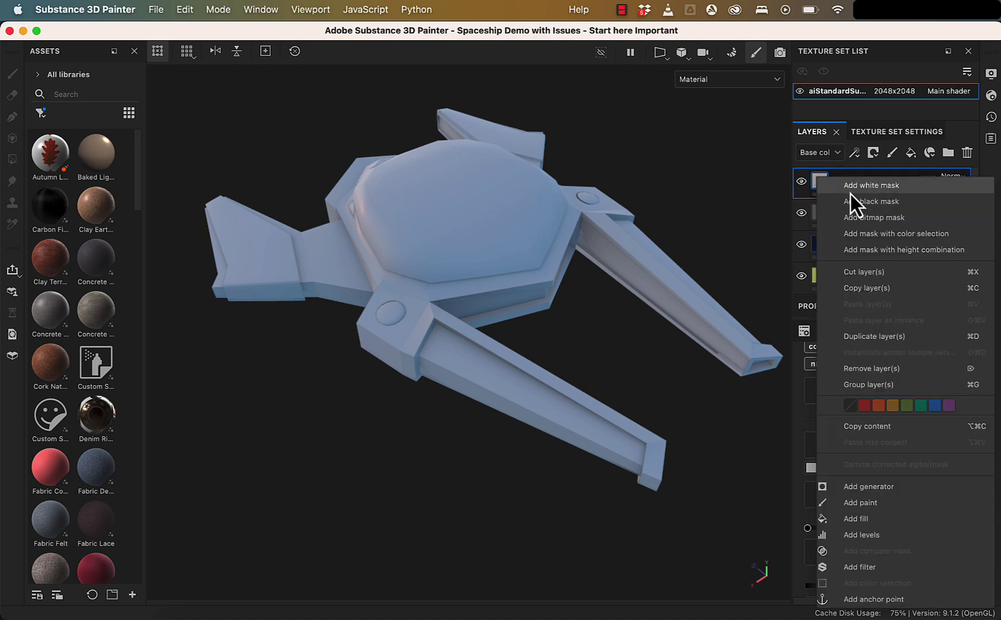
{"action": "left_click", "coordinate": [855, 202]}
{"action": "right_click", "coordinate": [838, 194]}
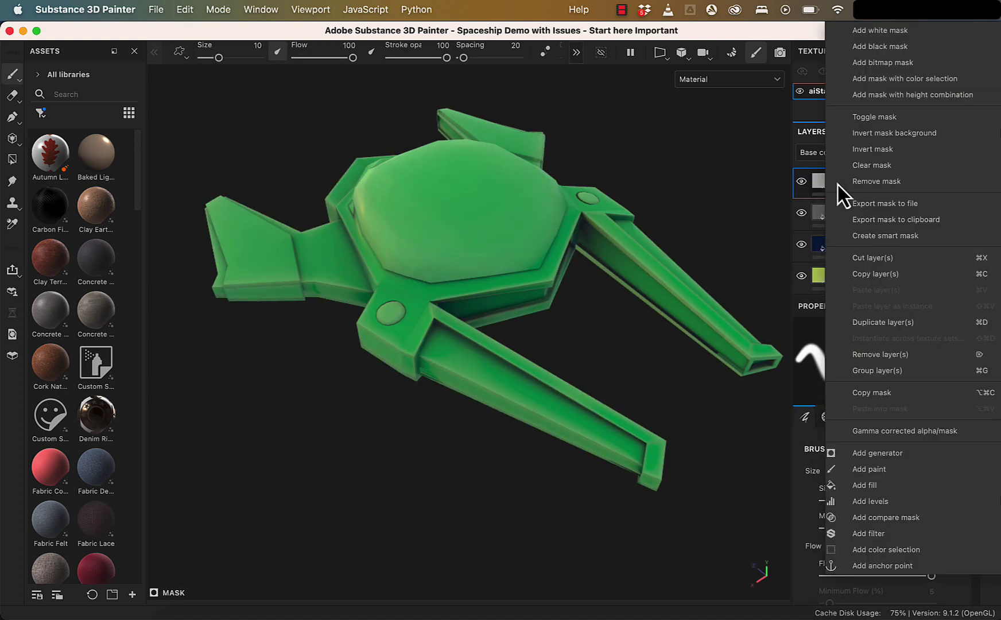
{"action": "left_click", "coordinate": [903, 457]}
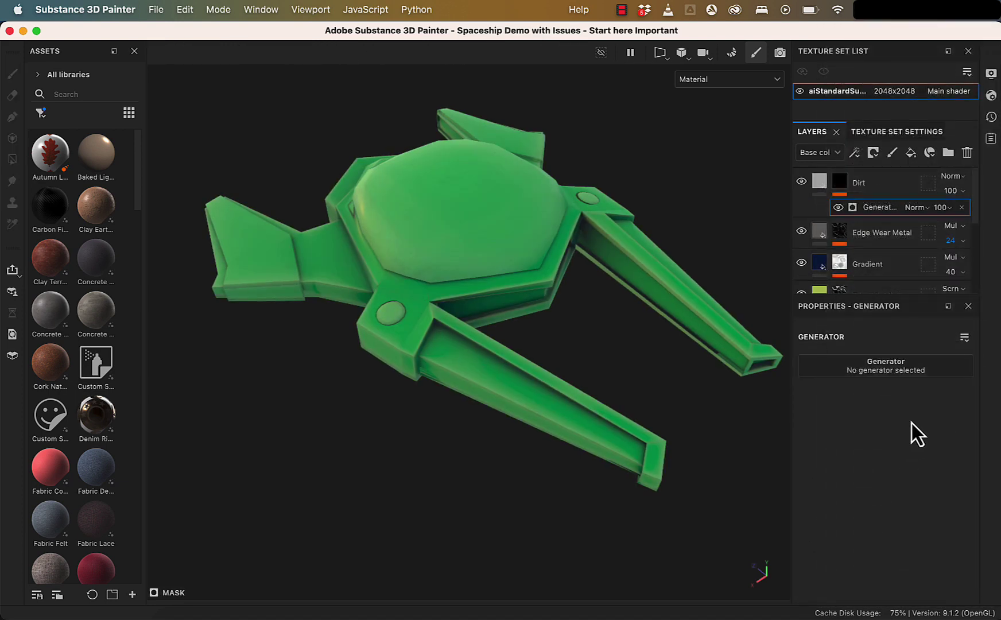
{"action": "left_click", "coordinate": [915, 370]}
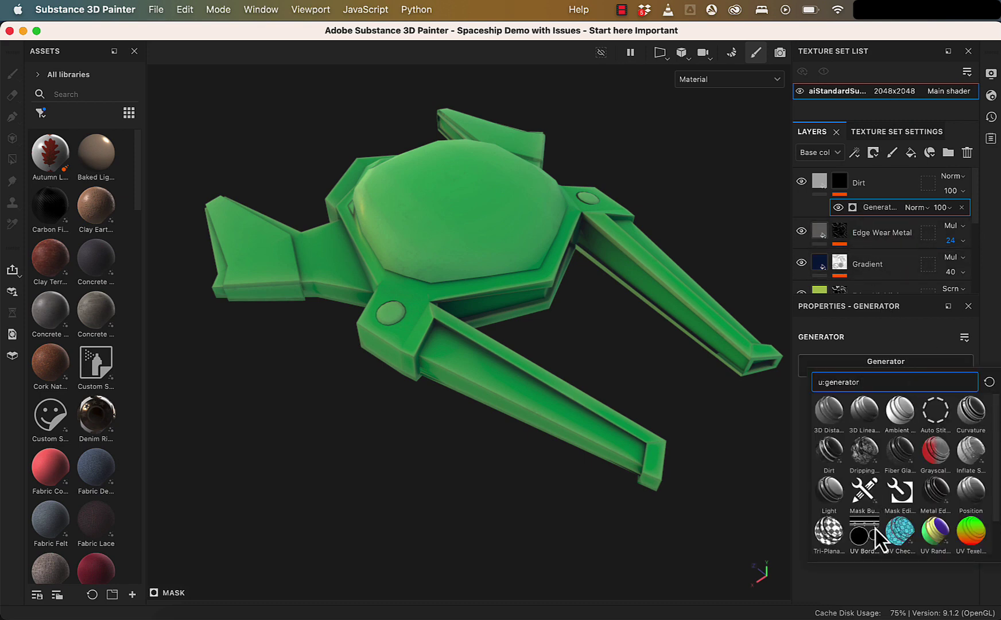
{"action": "mouse_move", "coordinate": [829, 453]}
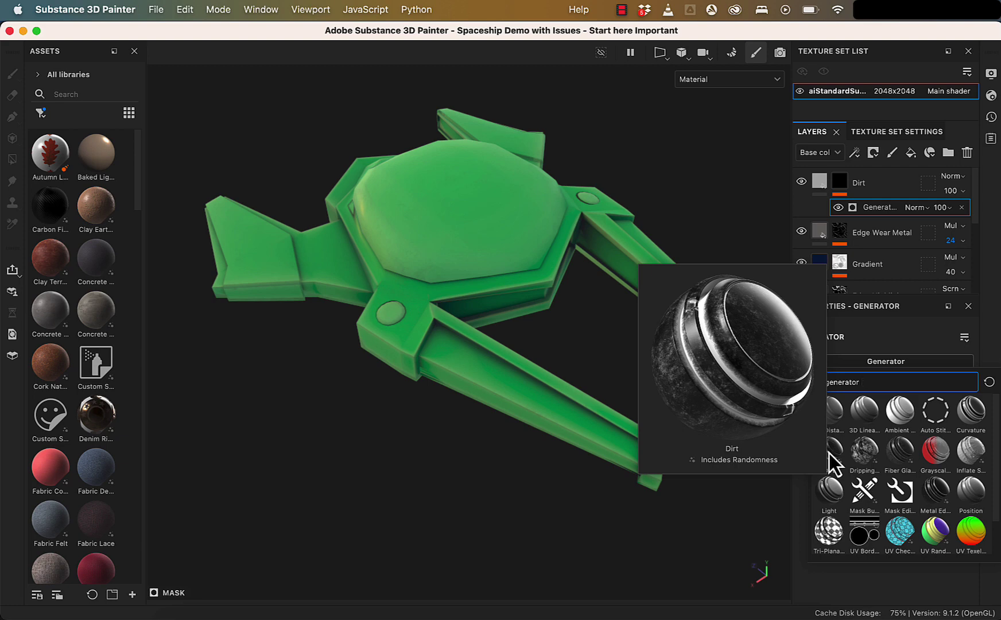
{"action": "left_click", "coordinate": [829, 453]}
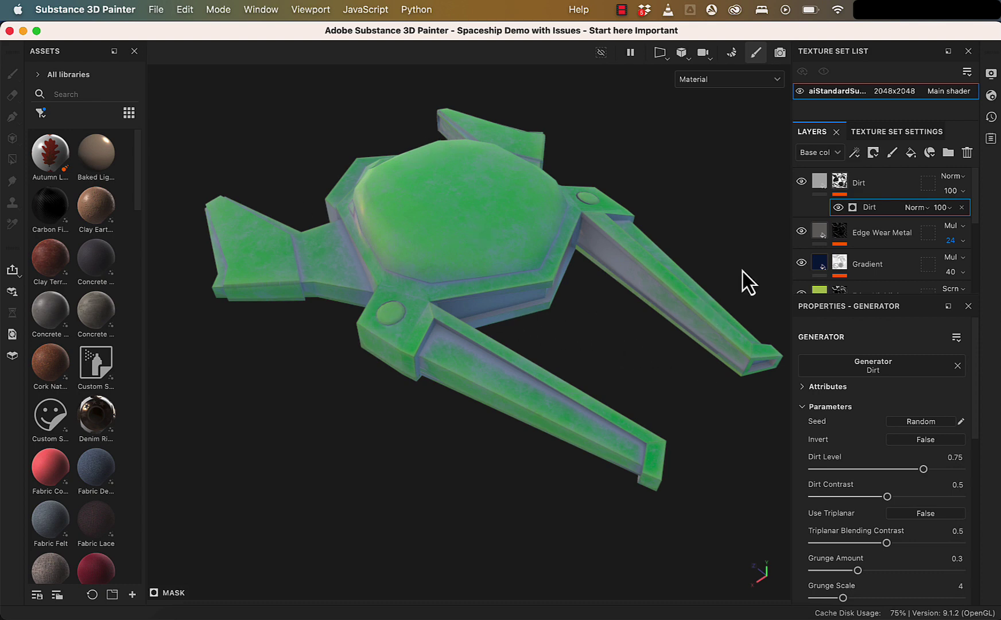
Step: Set the Dirt layer's base color to dark red 6C1212
{"action": "left_click", "coordinate": [819, 181]}
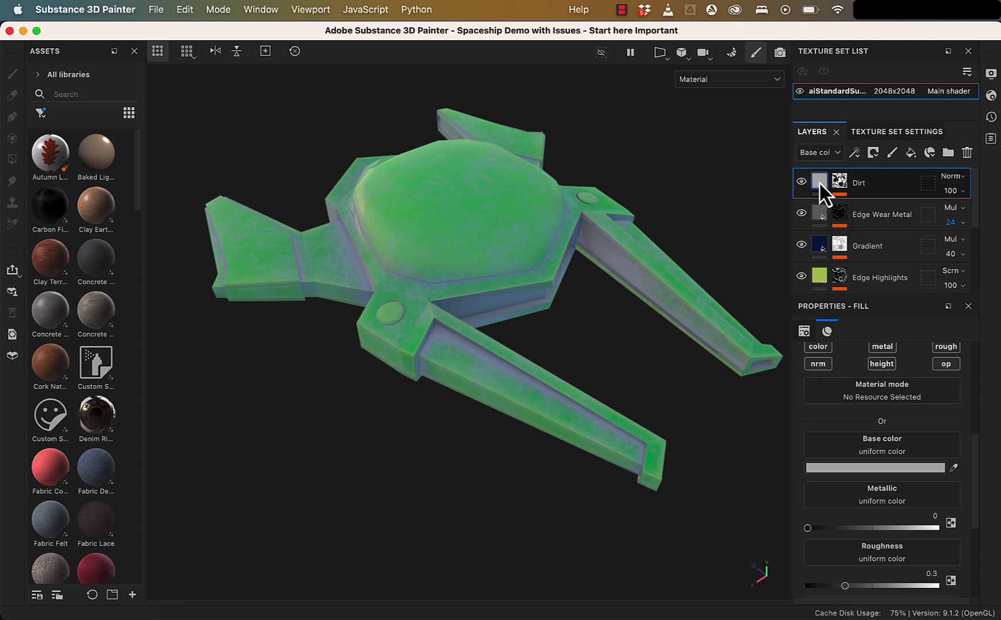
{"action": "left_click", "coordinate": [921, 471]}
{"action": "left_click_drag", "start_coordinate": [845, 381], "coordinate": [830, 344]}
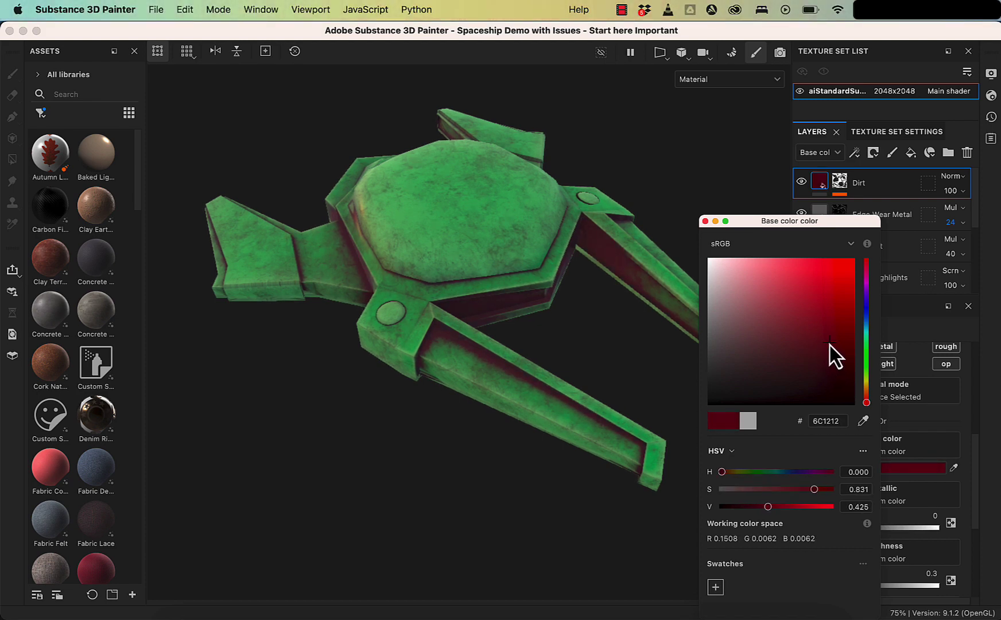
{"action": "left_click", "coordinate": [705, 221]}
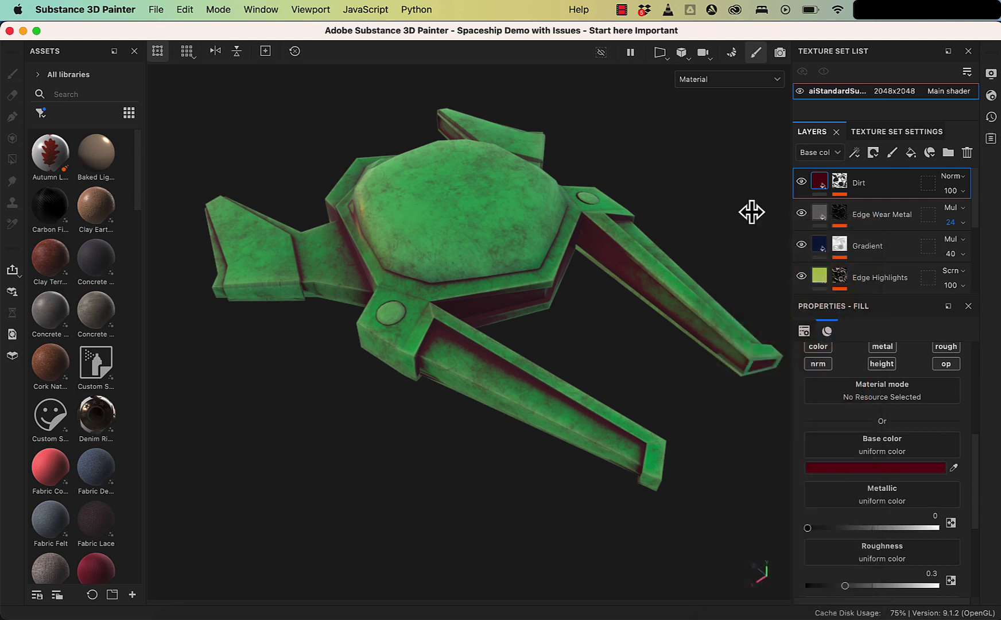
Step: Blend the Dirt layer with Multiply at 35 opacity and check the ship from a lower angle
{"action": "left_click", "coordinate": [964, 181]}
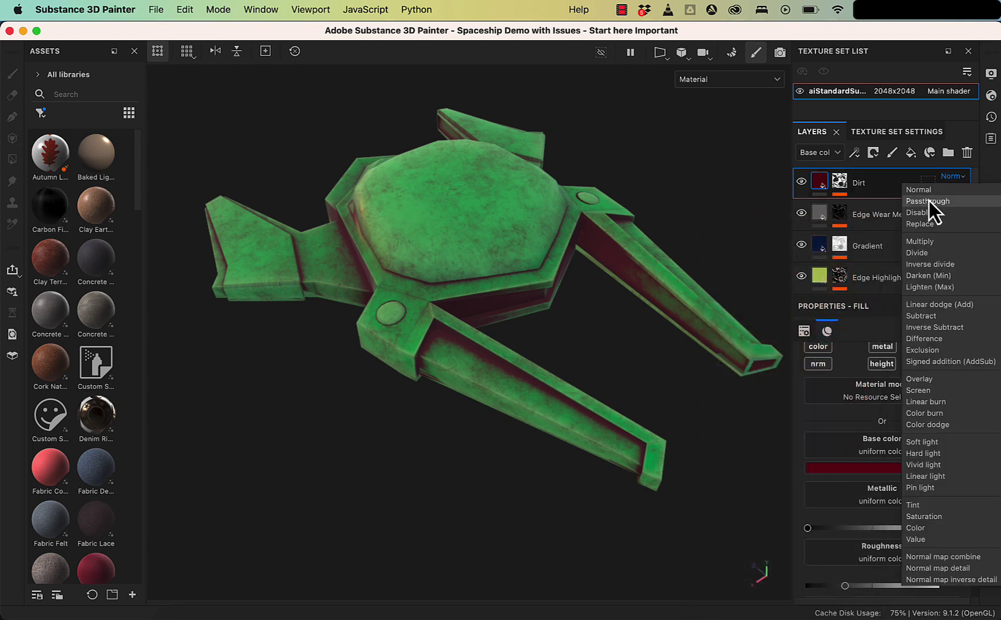
{"action": "left_click", "coordinate": [944, 241]}
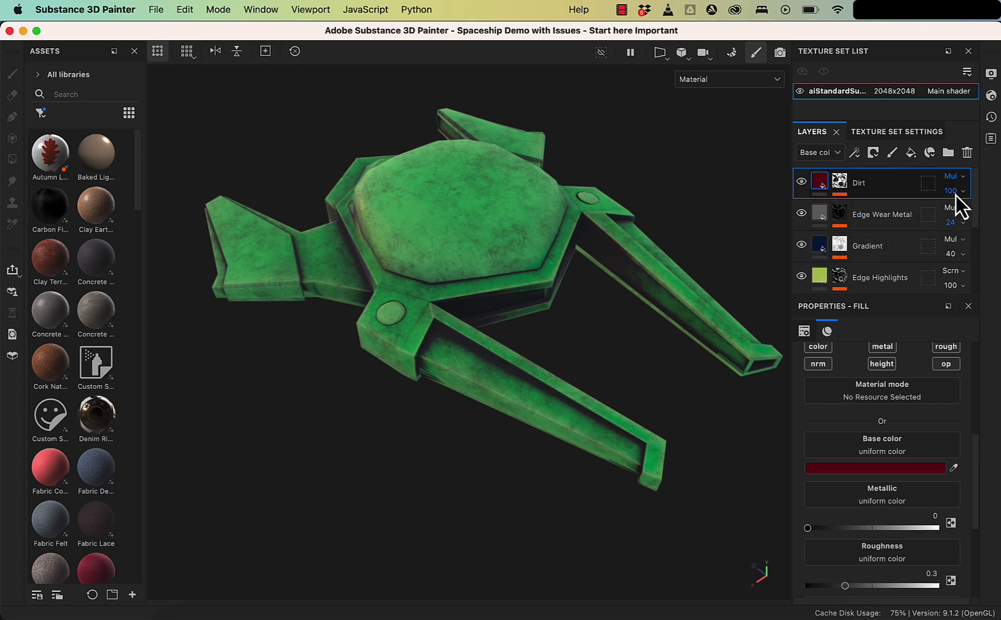
{"action": "mouse_move", "coordinate": [956, 196]}
{"action": "left_mouse_down"}
{"action": "mouse_move", "coordinate": [954, 222]}
{"action": "mouse_move", "coordinate": [971, 220]}
{"action": "mouse_move", "coordinate": [959, 216]}
{"action": "left_mouse_up"}
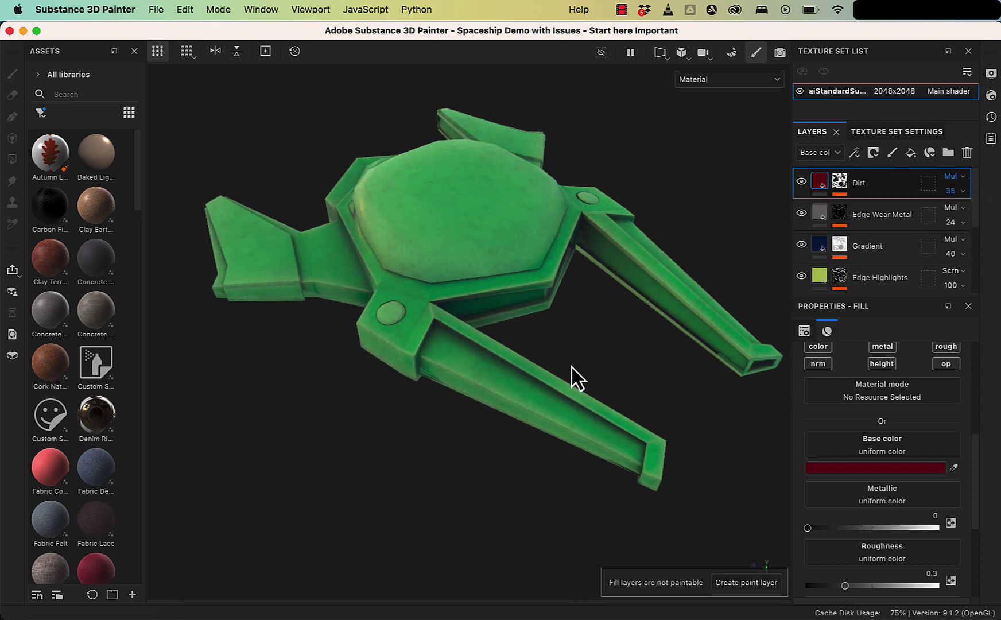
{"action": "left_click_drag", "start_coordinate": [624, 376], "coordinate": [631, 353], "text": "alt"}
{"action": "right_click_drag", "start_coordinate": [513, 261], "coordinate": [600, 300], "text": "alt"}
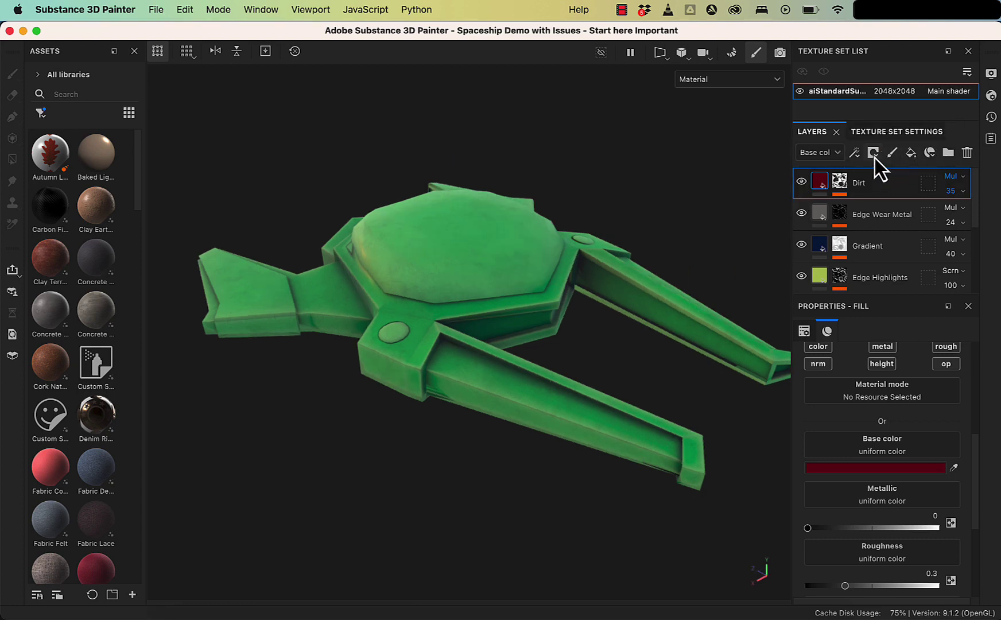
Step: Add a fill layer above Dirt with a Baked Lighting Stylized filter and inspect the baked shading from several angles
{"action": "left_click", "coordinate": [913, 156]}
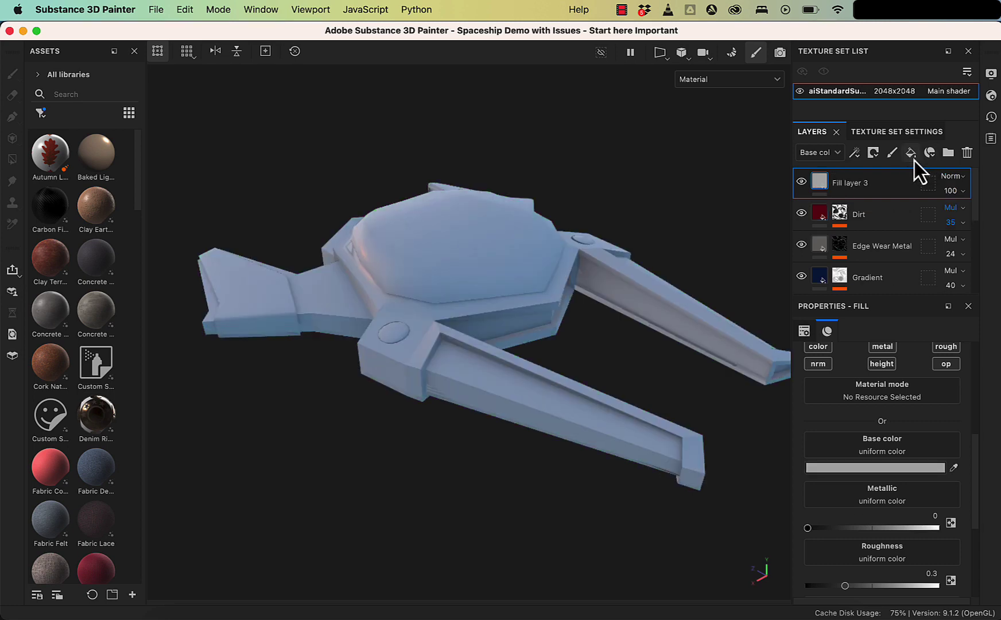
{"action": "right_click", "coordinate": [823, 183]}
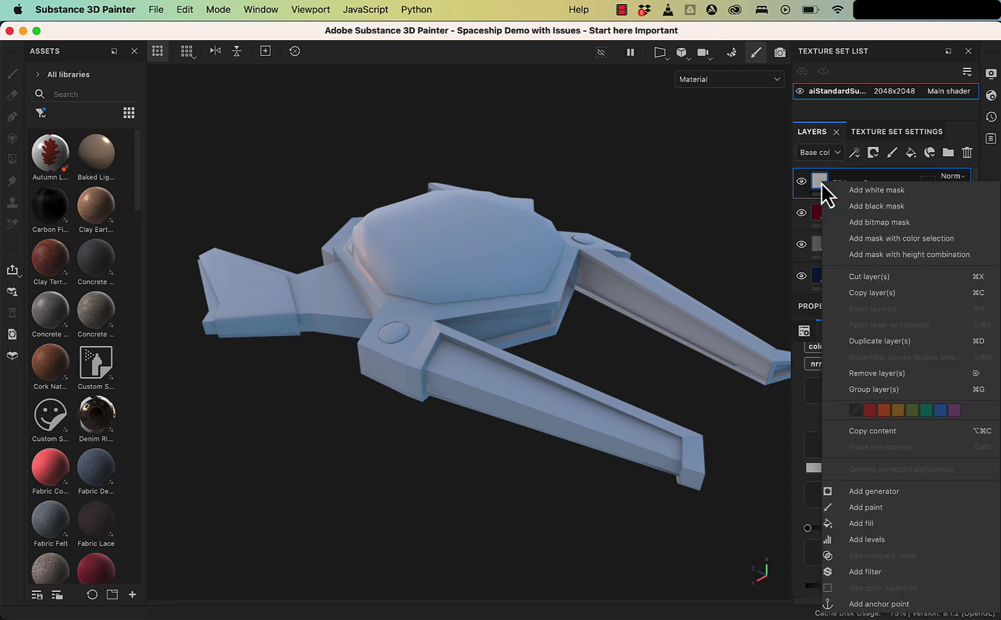
{"action": "left_click", "coordinate": [889, 574]}
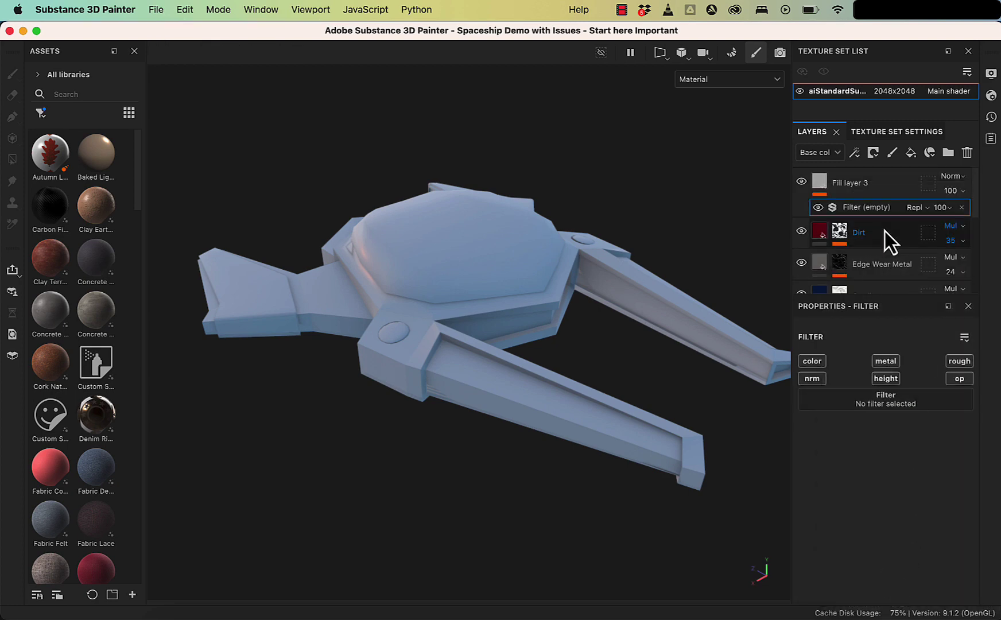
{"action": "left_click", "coordinate": [879, 402]}
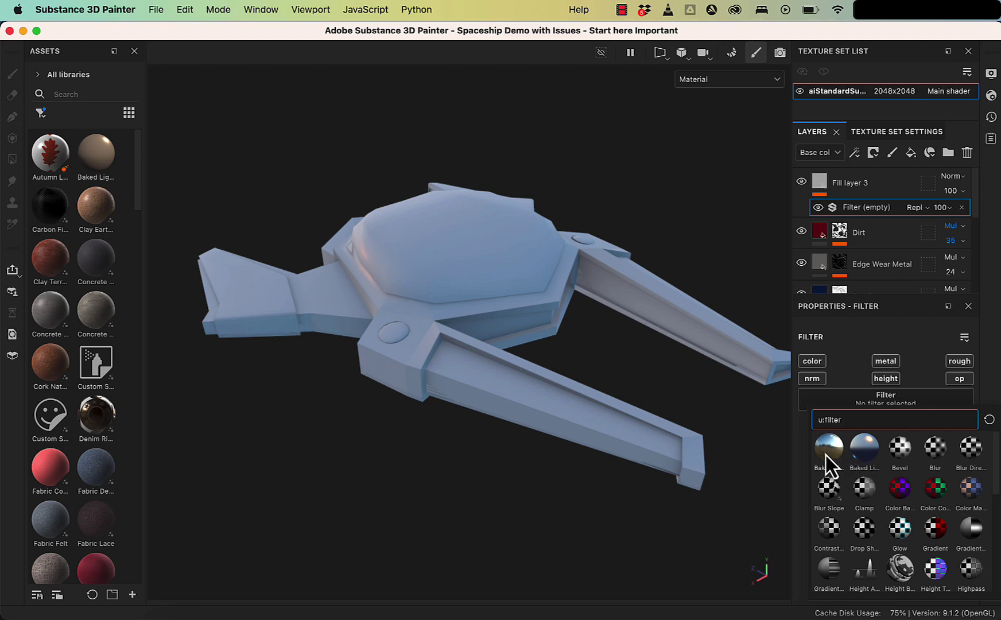
{"action": "mouse_move", "coordinate": [828, 455]}
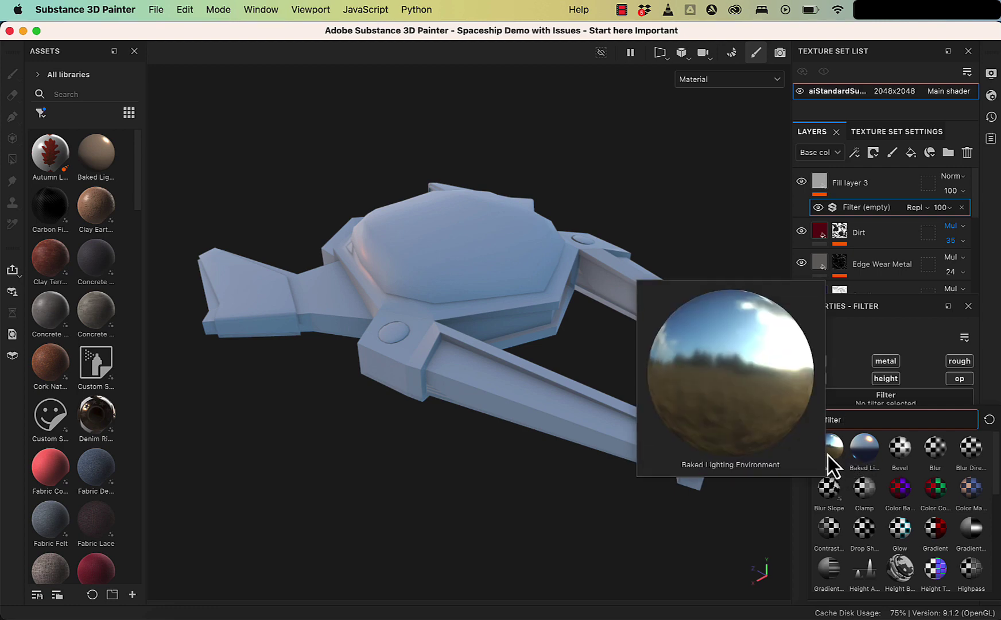
{"action": "mouse_move", "coordinate": [864, 456]}
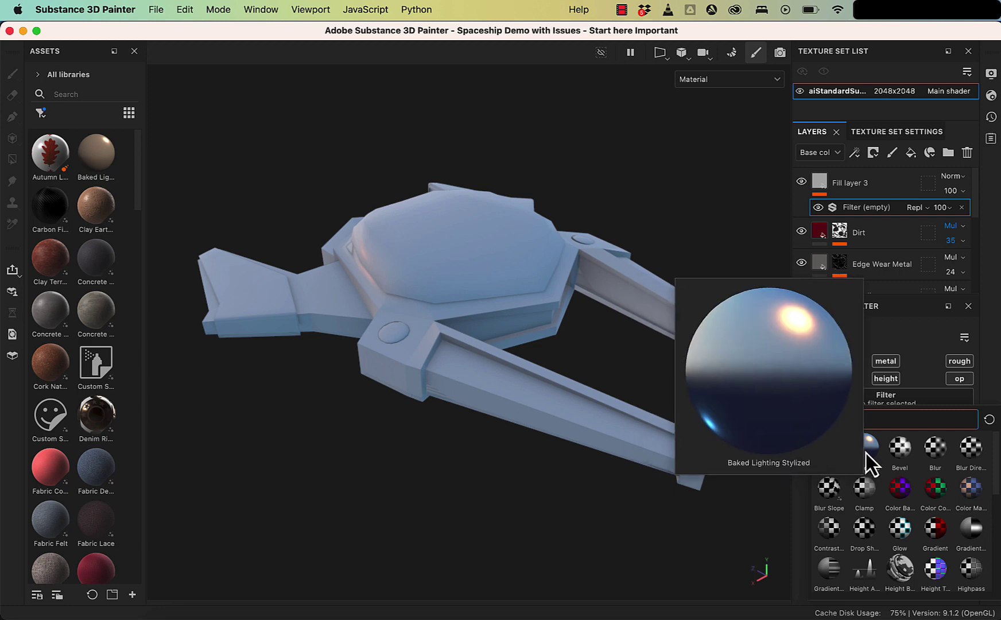
{"action": "left_click", "coordinate": [869, 458]}
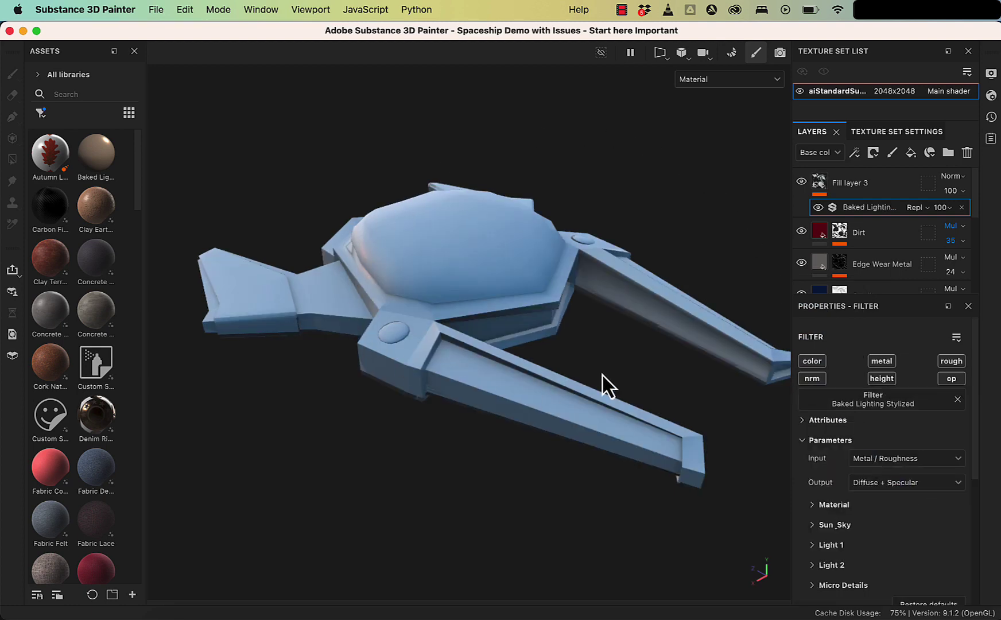
{"action": "left_click_drag", "start_coordinate": [639, 309], "coordinate": [624, 346], "text": "alt"}
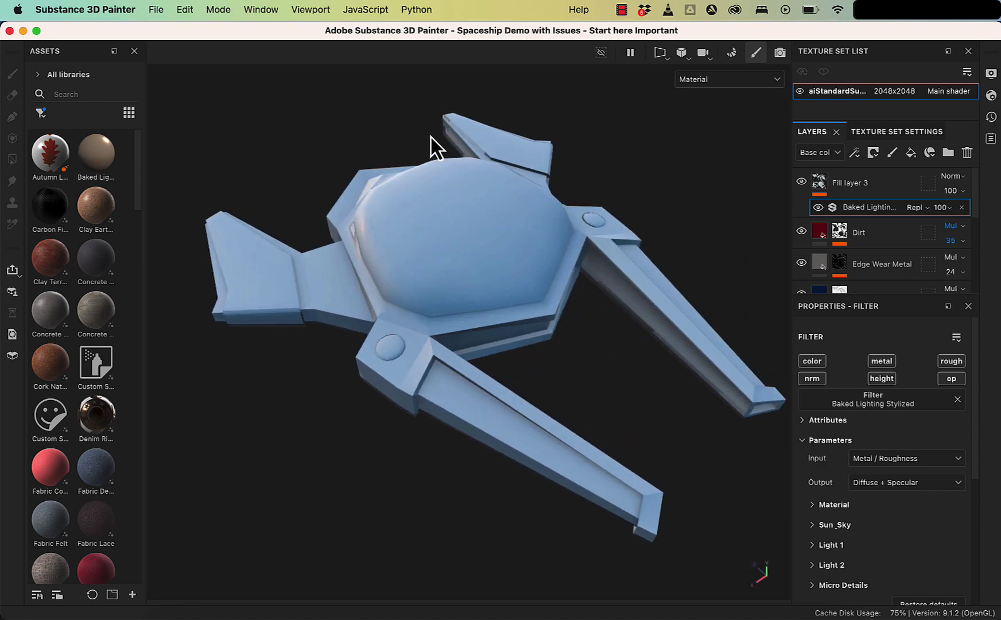
{"action": "left_click_drag", "start_coordinate": [644, 409], "coordinate": [655, 366], "text": "alt"}
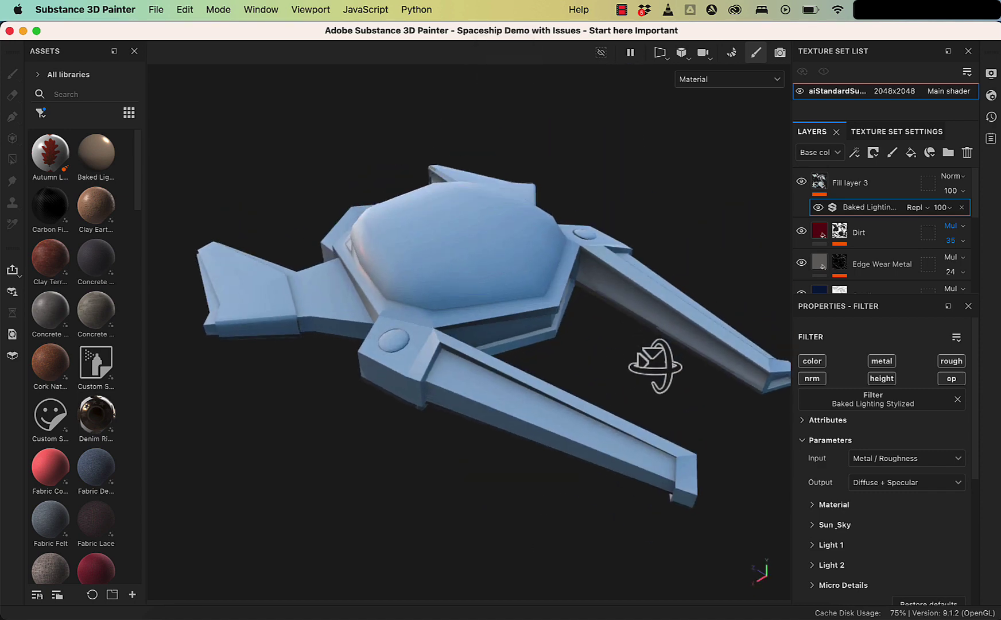
Step: Blend the baked lighting fill layer with Soft light at 51 opacity and check the ship
{"action": "left_click", "coordinate": [958, 179]}
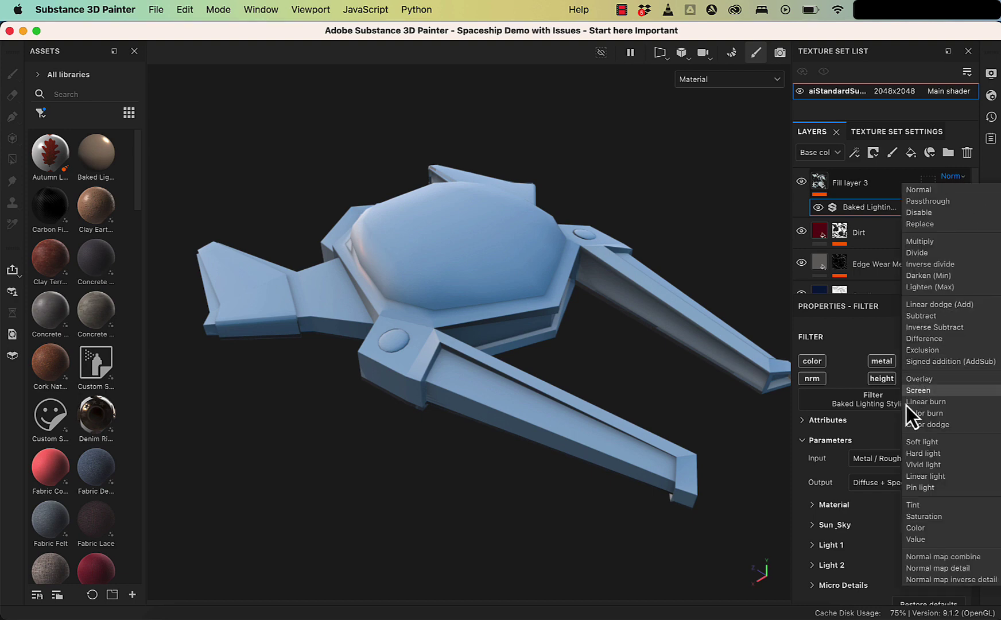
{"action": "left_click", "coordinate": [916, 446]}
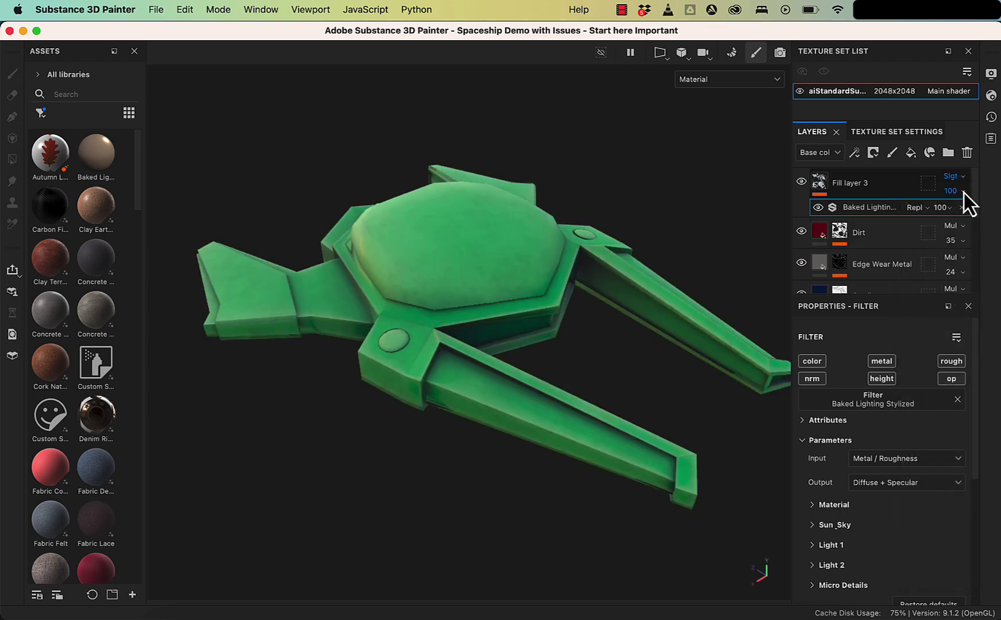
{"action": "mouse_move", "coordinate": [965, 206]}
{"action": "left_mouse_down"}
{"action": "mouse_move", "coordinate": [974, 223]}
{"action": "mouse_move", "coordinate": [997, 218]}
{"action": "mouse_move", "coordinate": [970, 218]}
{"action": "left_mouse_up"}
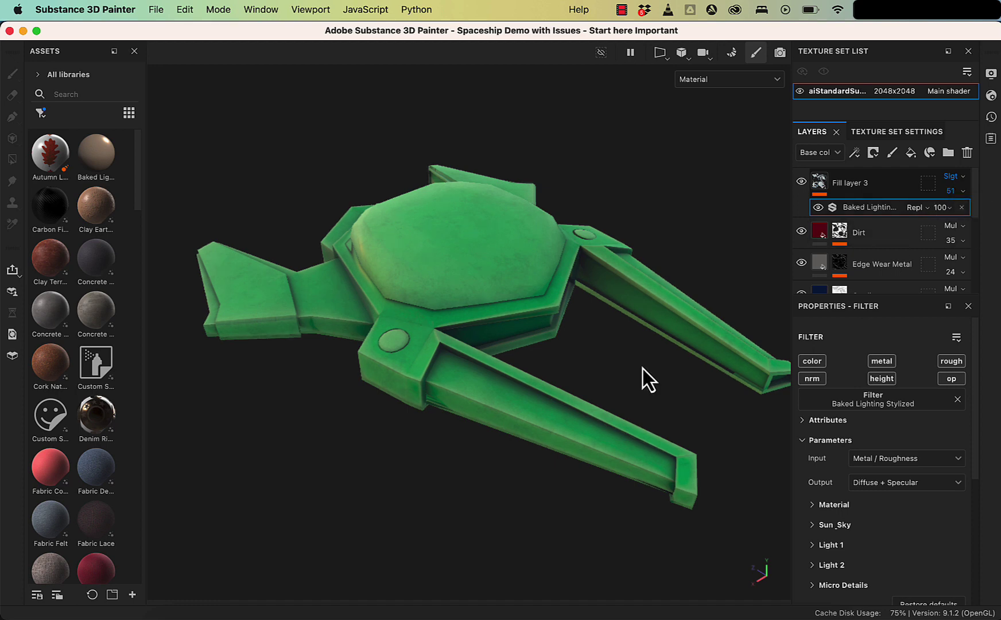
{"action": "mouse_move", "coordinate": [612, 379]}
{"action": "left_mouse_down", "text": "alt"}
{"action": "mouse_move", "coordinate": [637, 286]}
{"action": "mouse_move", "coordinate": [595, 153]}
{"action": "mouse_move", "coordinate": [666, 376]}
{"action": "mouse_move", "coordinate": [315, 398]}
{"action": "mouse_move", "coordinate": [626, 386]}
{"action": "mouse_move", "coordinate": [615, 376]}
{"action": "left_mouse_up", "text": "alt"}
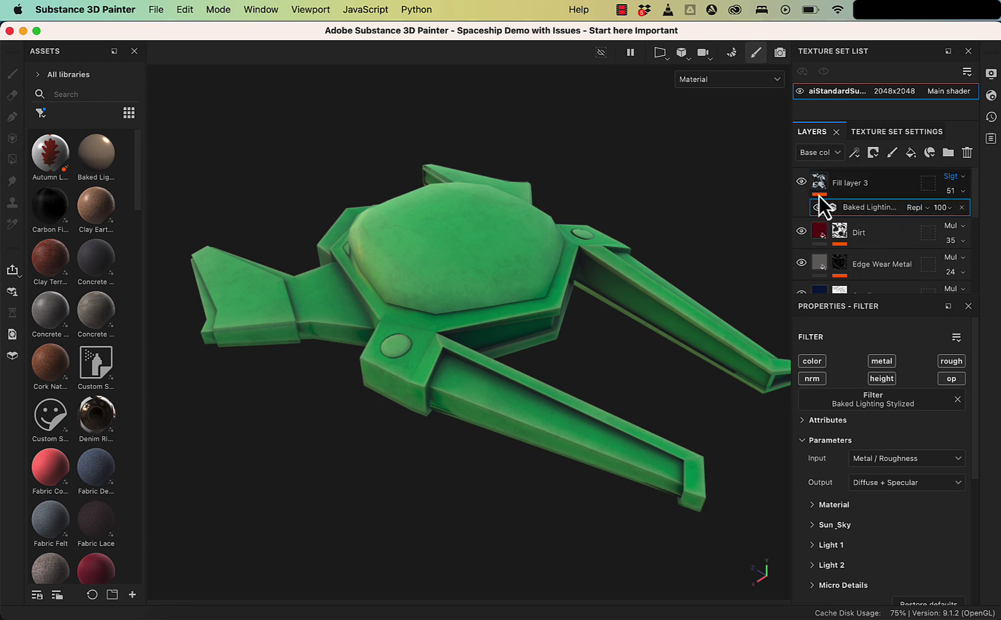
Step: Select the layers from Fill layer 3 down to Base Color and add a new folder above them
{"action": "left_click", "coordinate": [851, 183]}
{"action": "scroll", "coordinate": [839, 242], "scroll_direction": "down", "scroll_amount": 3}
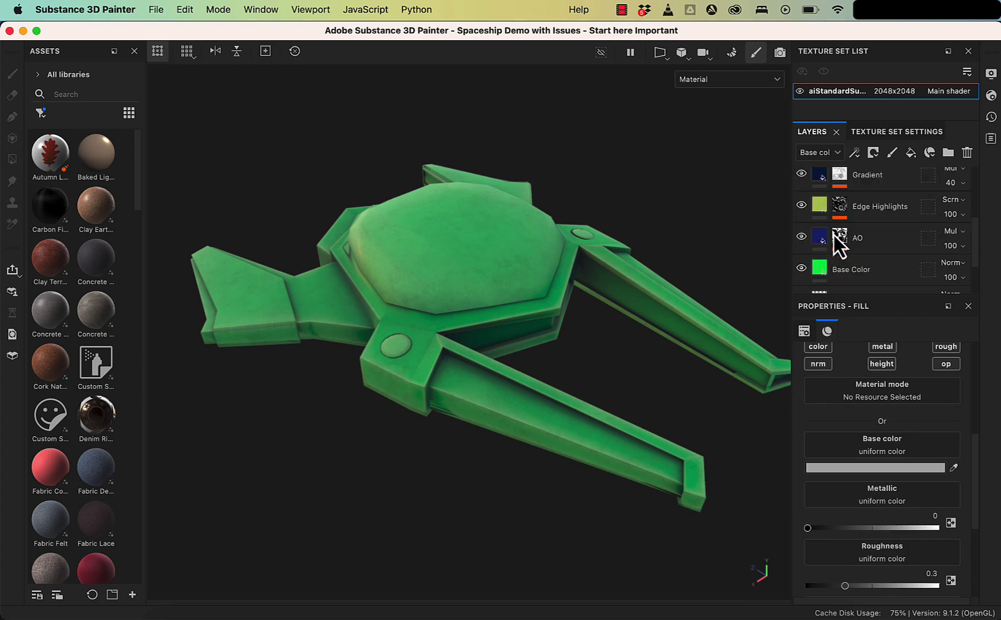
{"action": "scroll", "coordinate": [840, 241], "scroll_direction": "down", "scroll_amount": 3}
{"action": "scroll", "coordinate": [842, 253], "scroll_direction": "up", "scroll_amount": 3}
{"action": "double_click", "coordinate": [858, 256]}
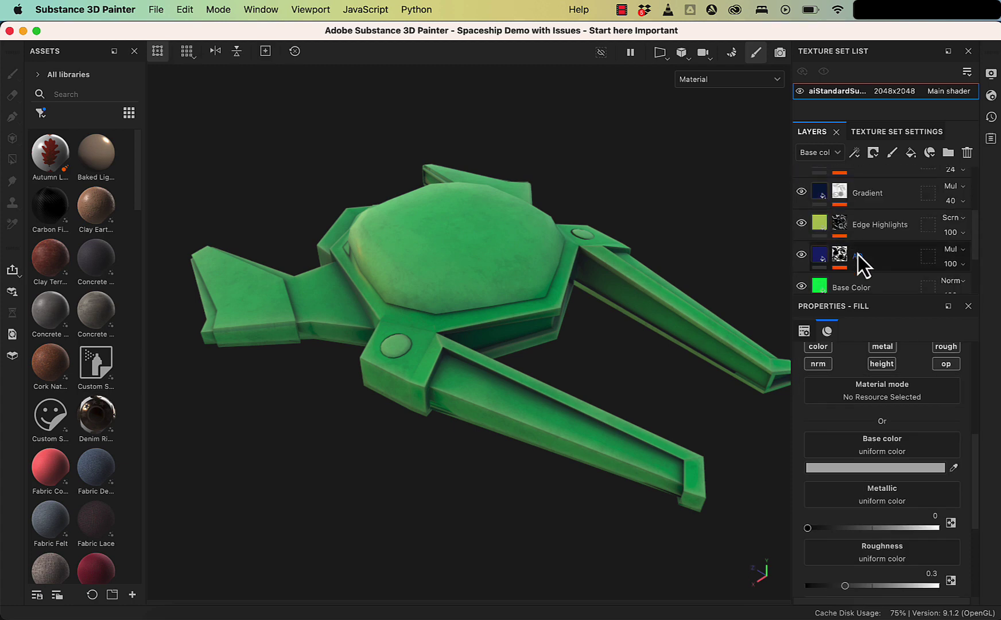
{"action": "scroll", "coordinate": [861, 247], "scroll_direction": "up", "scroll_amount": 3}
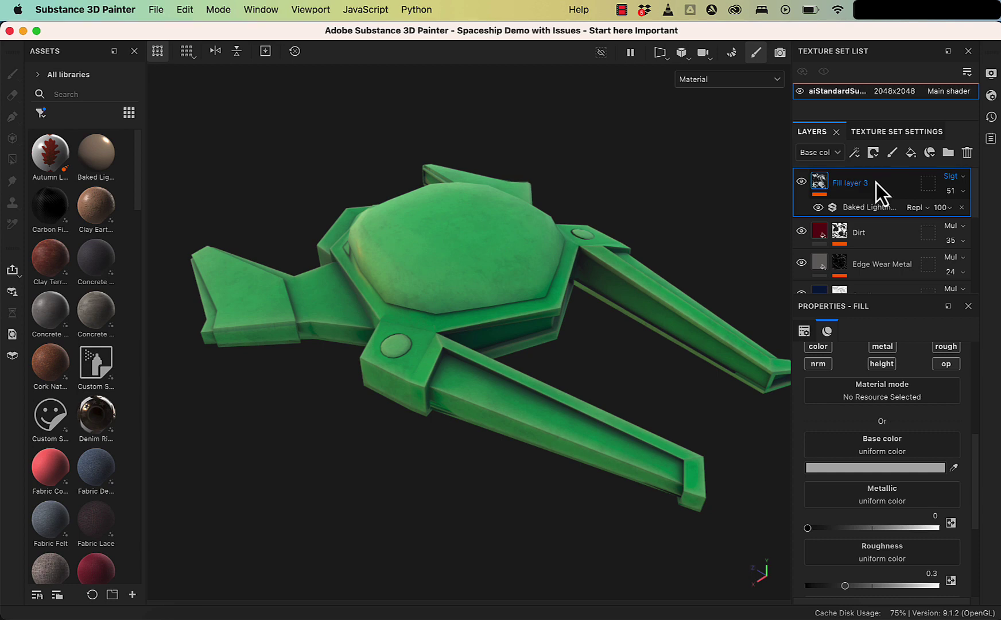
{"action": "scroll", "coordinate": [877, 195], "scroll_direction": "down", "scroll_amount": 5}
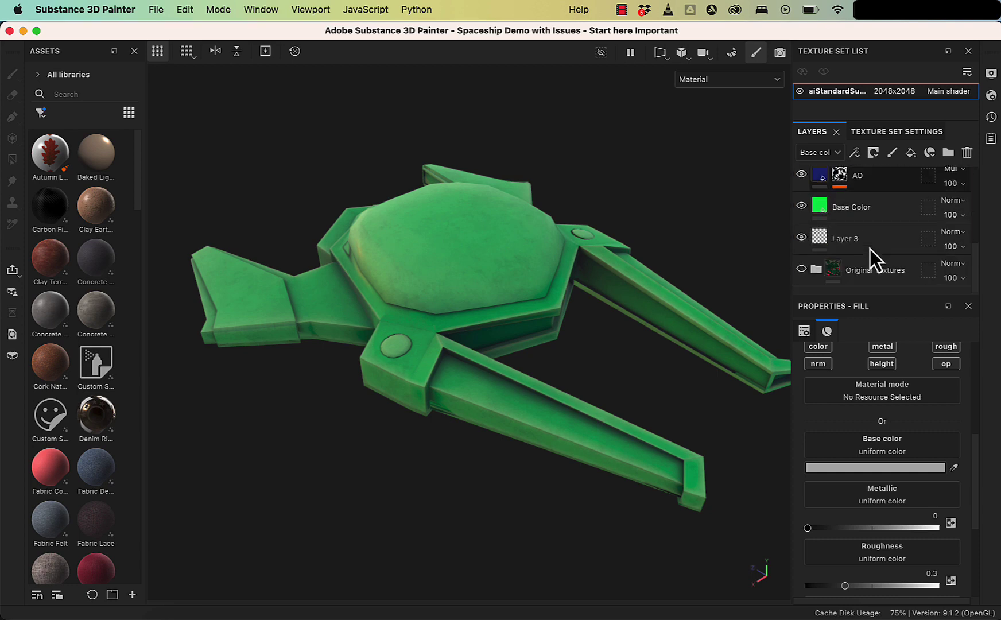
{"action": "left_click", "coordinate": [867, 217], "text": "shift"}
{"action": "scroll", "coordinate": [867, 214], "scroll_direction": "up", "scroll_amount": 5}
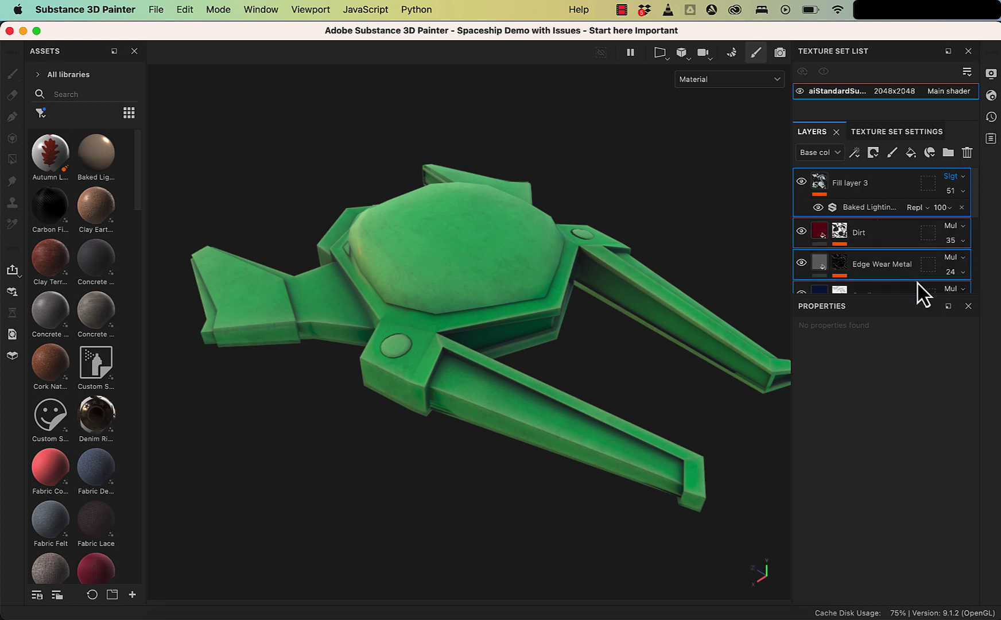
{"action": "scroll", "coordinate": [918, 287], "scroll_direction": "down", "scroll_amount": 4}
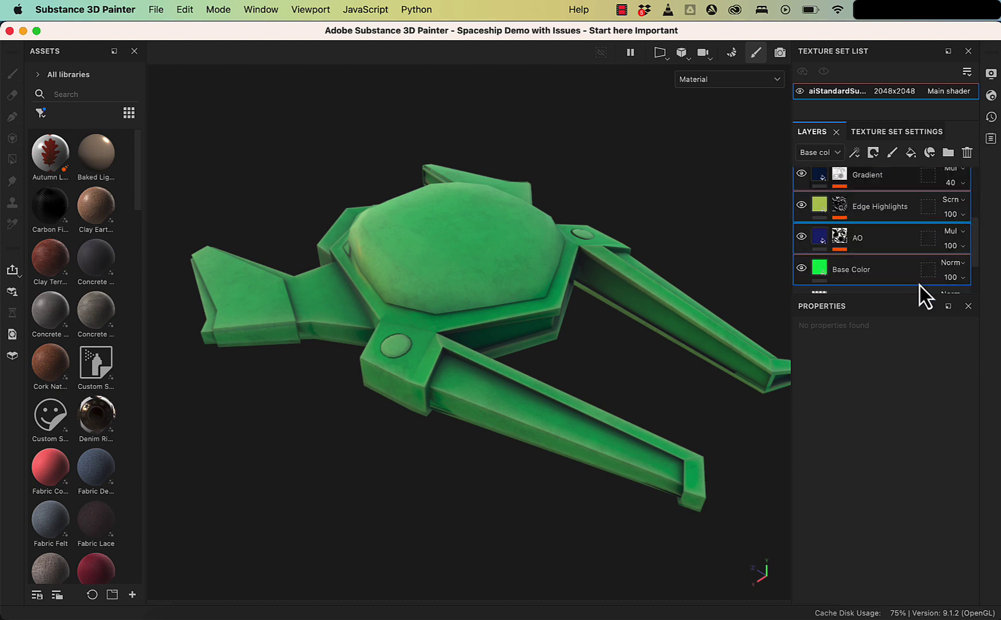
{"action": "scroll", "coordinate": [947, 156], "scroll_direction": "up", "scroll_amount": 2}
{"action": "left_click", "coordinate": [949, 153]}
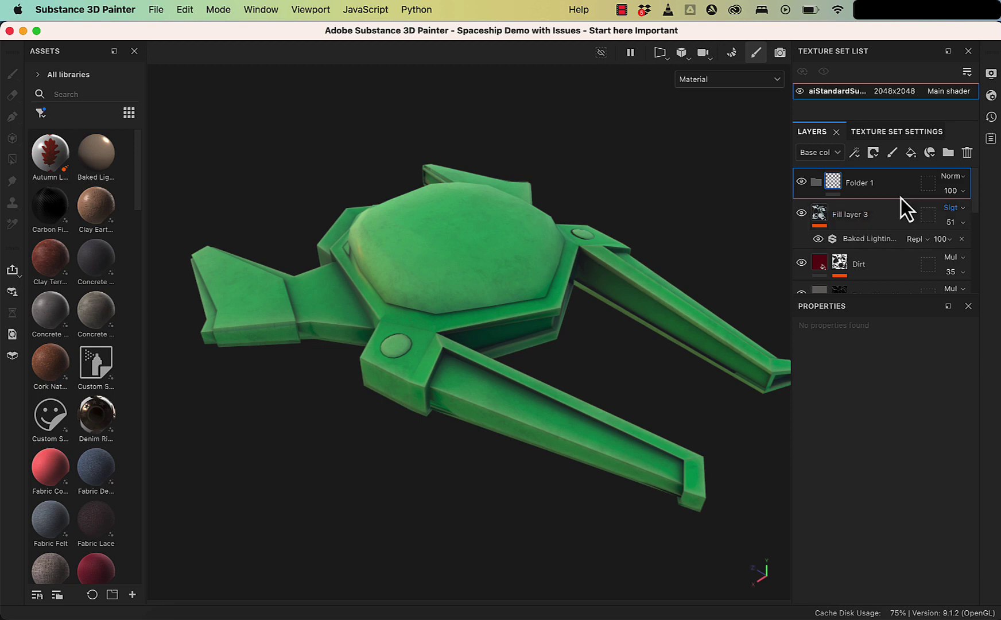
Step: Move all layers from Fill layer 3 down to Base Color into Folder 1
{"action": "left_click", "coordinate": [862, 223]}
{"action": "scroll", "coordinate": [874, 244], "scroll_direction": "down", "scroll_amount": 4}
{"action": "scroll", "coordinate": [876, 248], "scroll_direction": "down", "scroll_amount": 3}
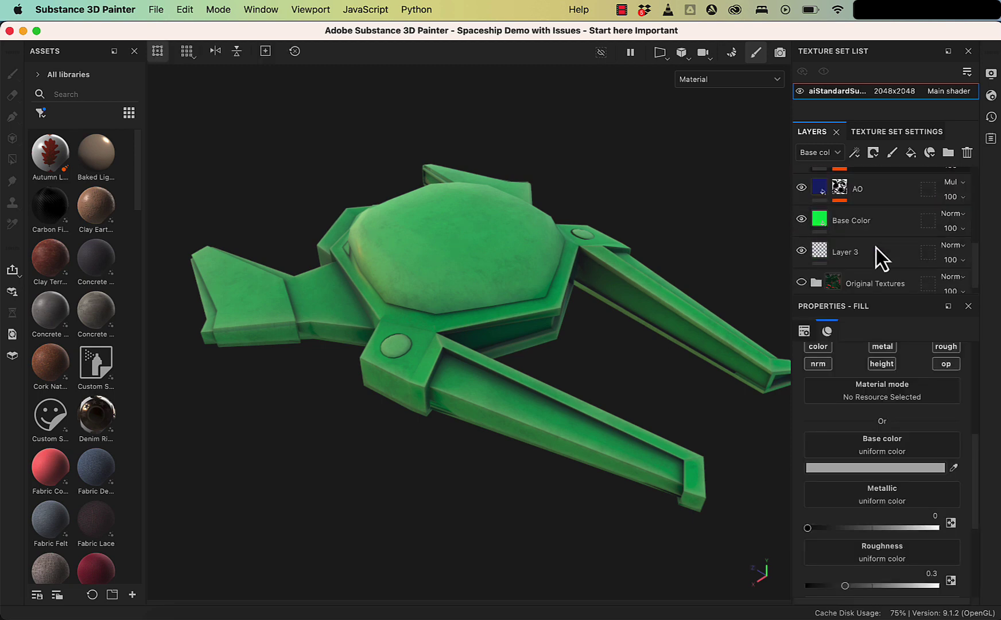
{"action": "left_click", "coordinate": [879, 232], "text": "shift"}
{"action": "scroll", "coordinate": [876, 242], "scroll_direction": "up", "scroll_amount": 4}
{"action": "scroll", "coordinate": [877, 248], "scroll_direction": "up", "scroll_amount": 3}
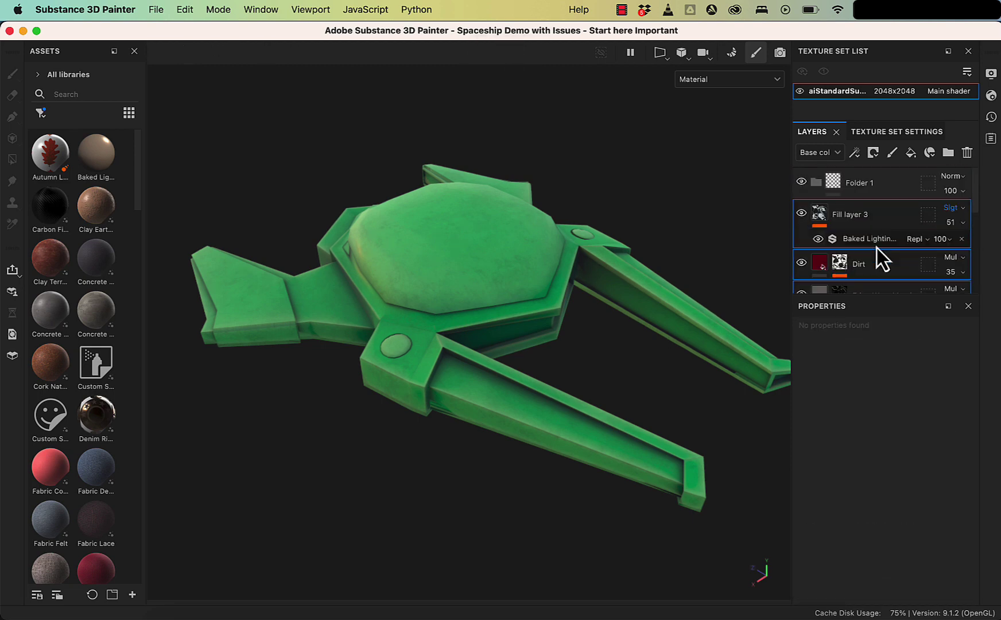
{"action": "left_click_drag", "start_coordinate": [883, 257], "coordinate": [859, 182]}
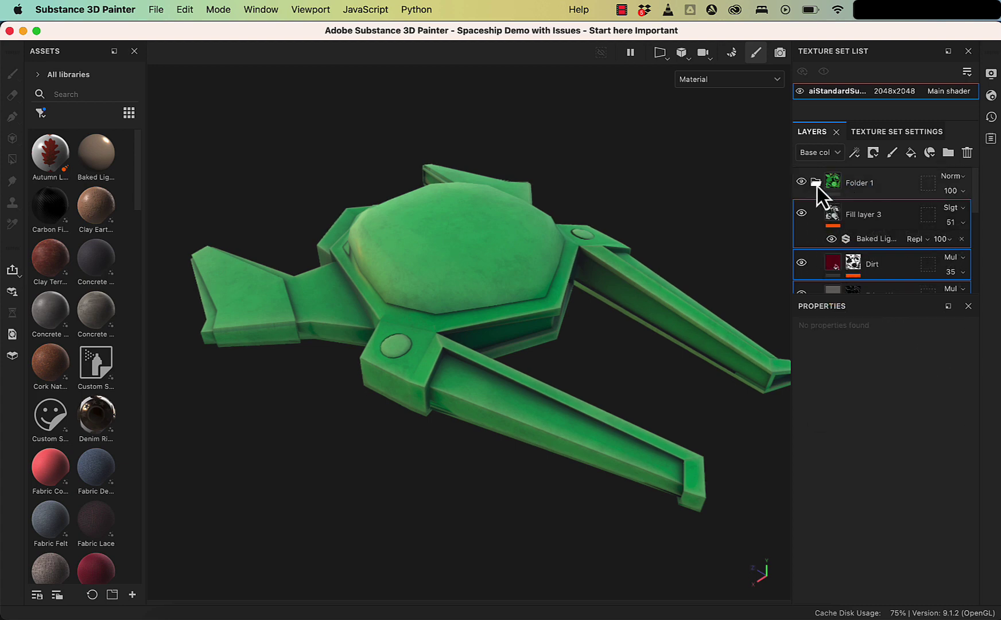
Step: Collapse Folder 1 and rename it Stylized Green
{"action": "left_click", "coordinate": [816, 184]}
{"action": "double_click", "coordinate": [869, 189]}
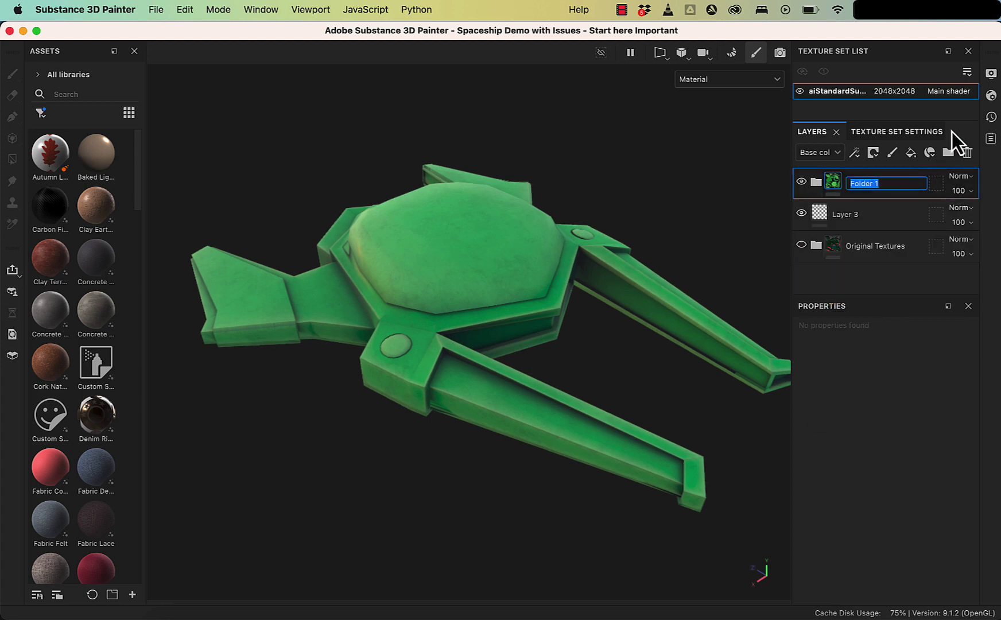
{"action": "type", "text": "St"}
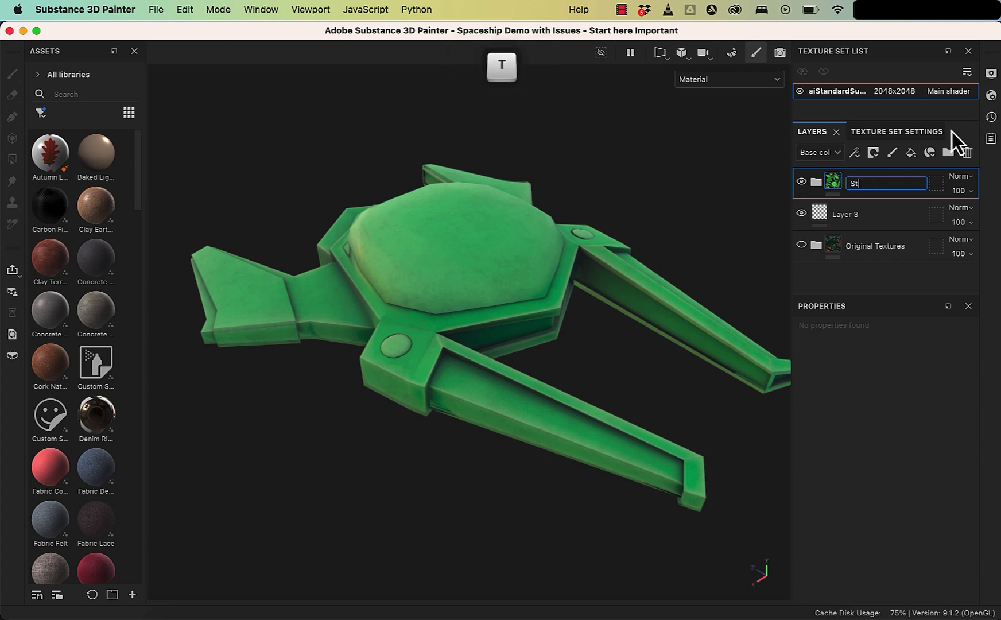
{"action": "type", "text": "ylized Green"}
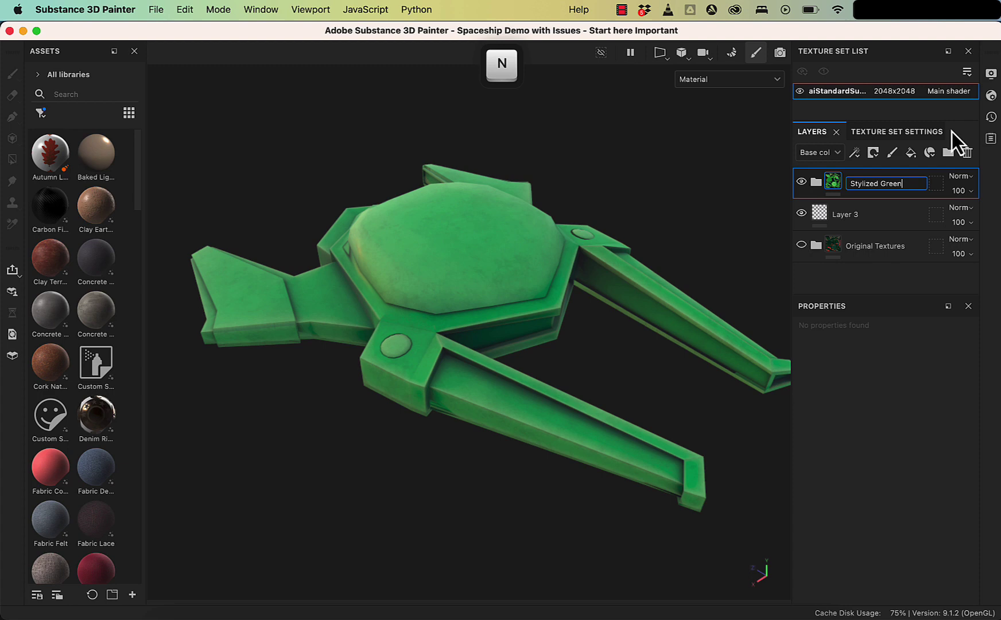
{"action": "key", "text": "Return"}
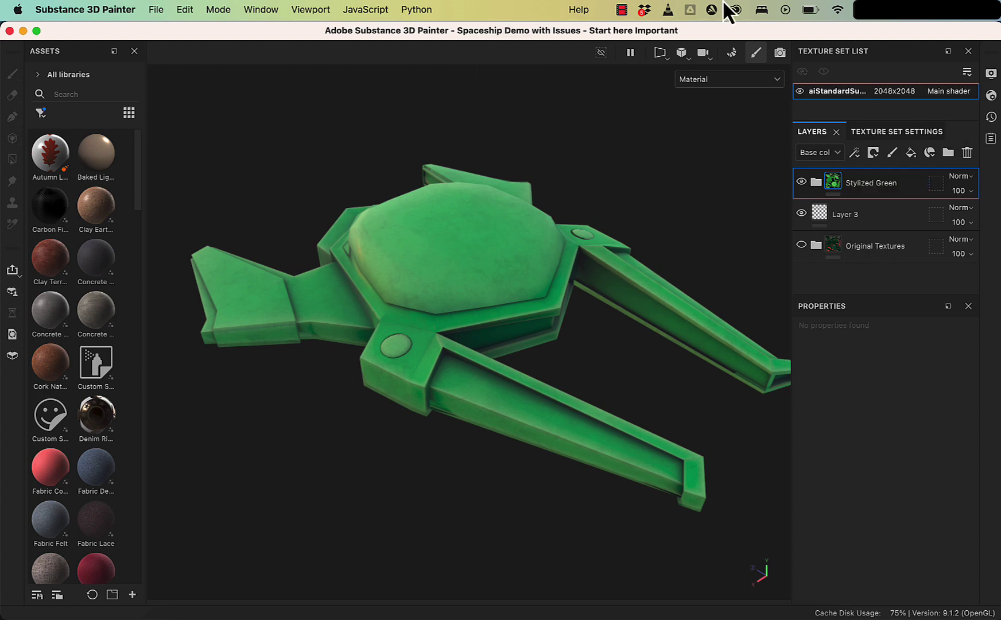
Step: Create a smart material from the Stylized Green folder and check it in the asset library
{"action": "right_click", "coordinate": [866, 189]}
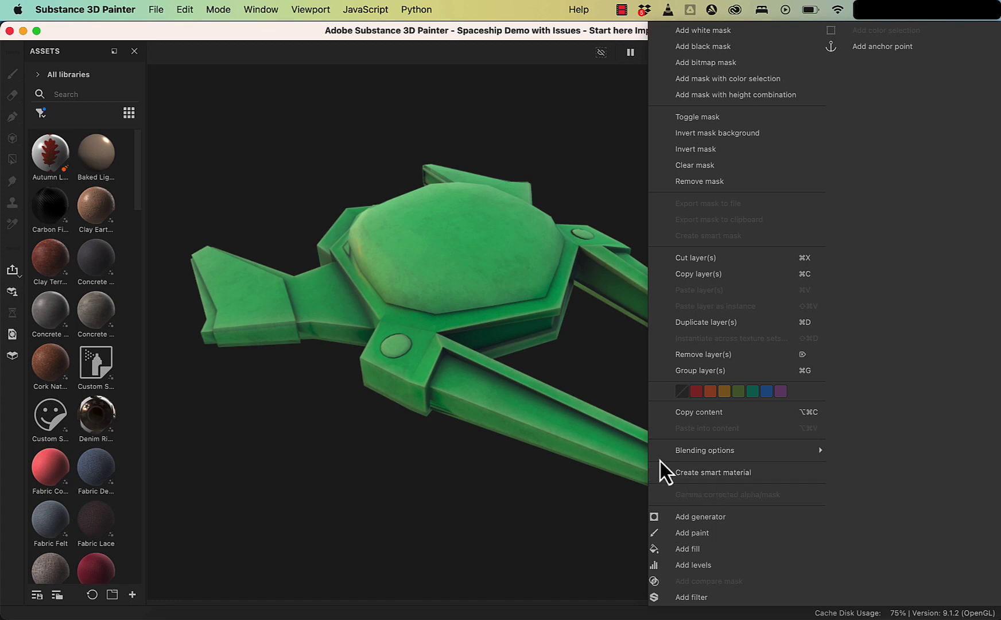
{"action": "left_click", "coordinate": [685, 472]}
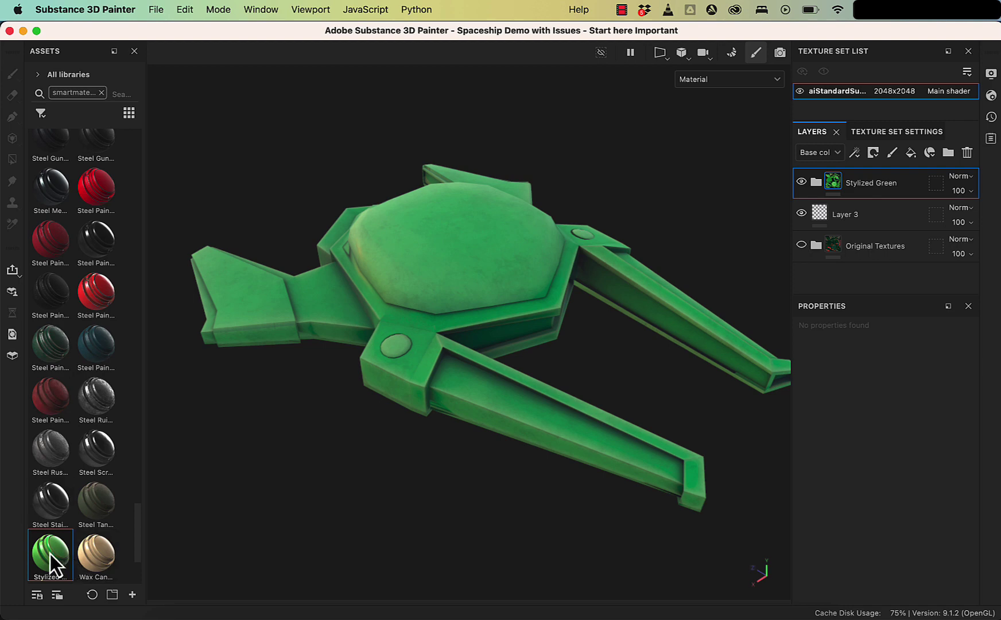
{"action": "scroll", "coordinate": [50, 551], "scroll_direction": "down", "scroll_amount": 3}
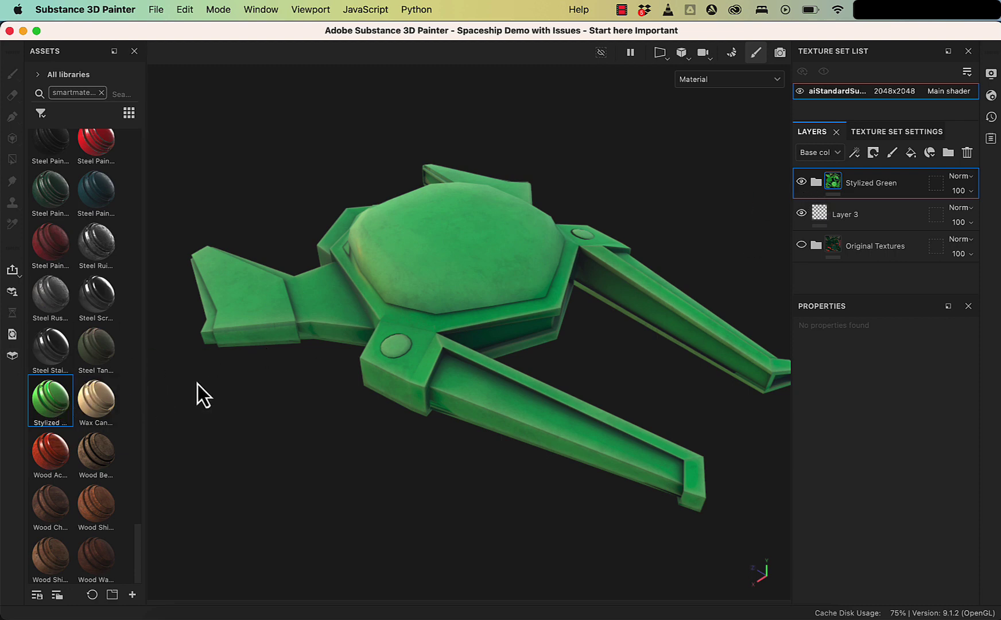
Step: Preview several painted steel smart materials and add the dark red Steel Painted Chip... one above the Stylized Green folder
{"action": "scroll", "coordinate": [93, 326], "scroll_direction": "up", "scroll_amount": 5}
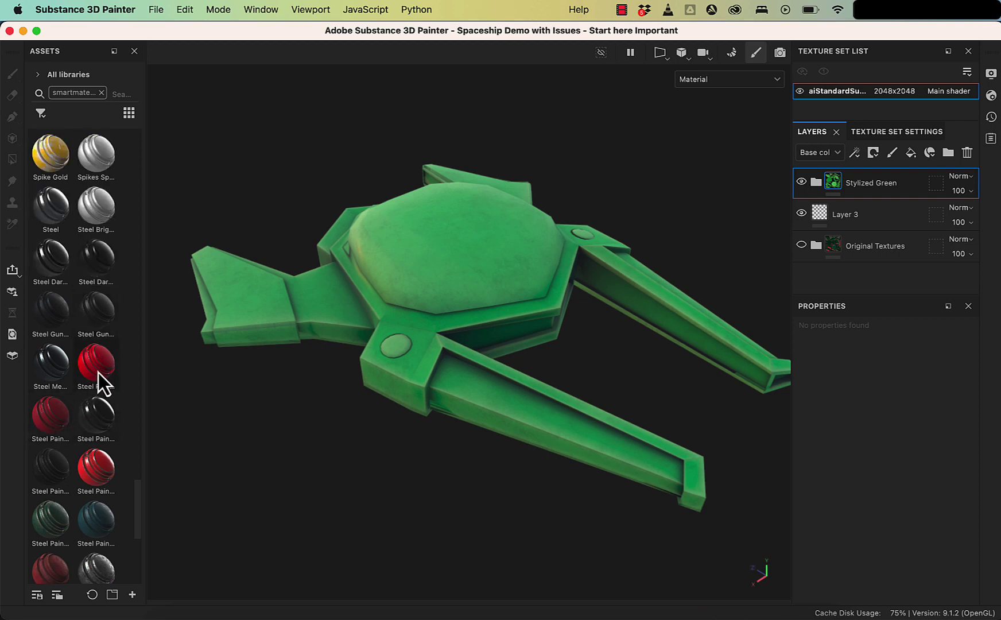
{"action": "mouse_move", "coordinate": [99, 373]}
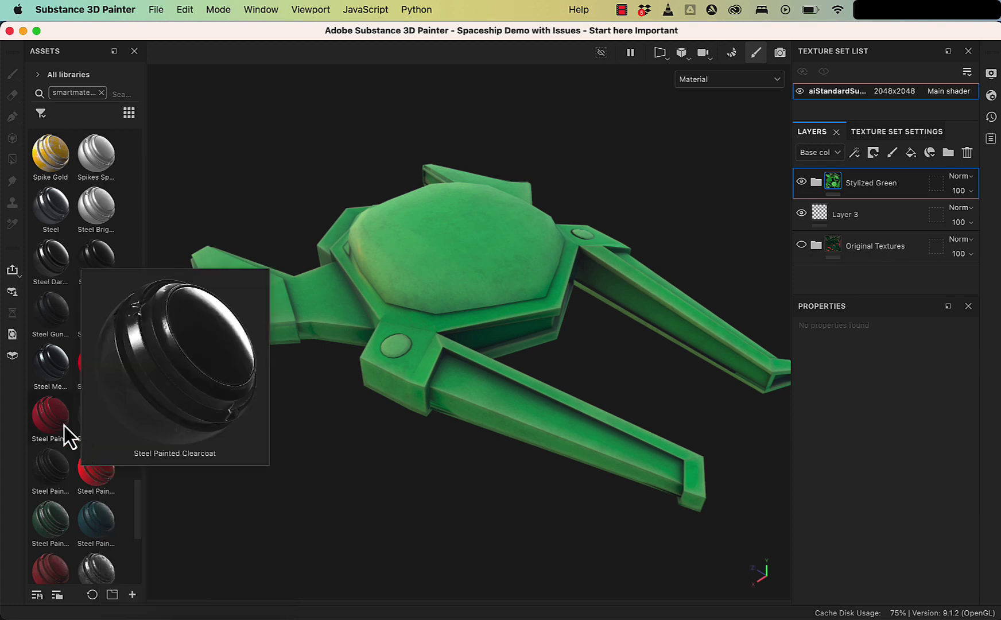
{"action": "mouse_move", "coordinate": [49, 423]}
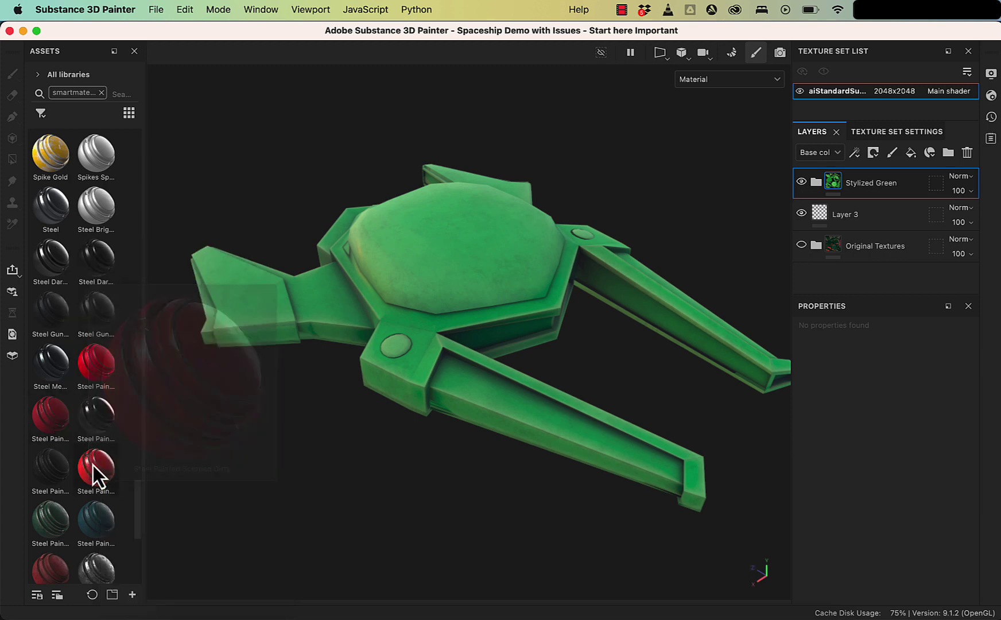
{"action": "mouse_move", "coordinate": [85, 463]}
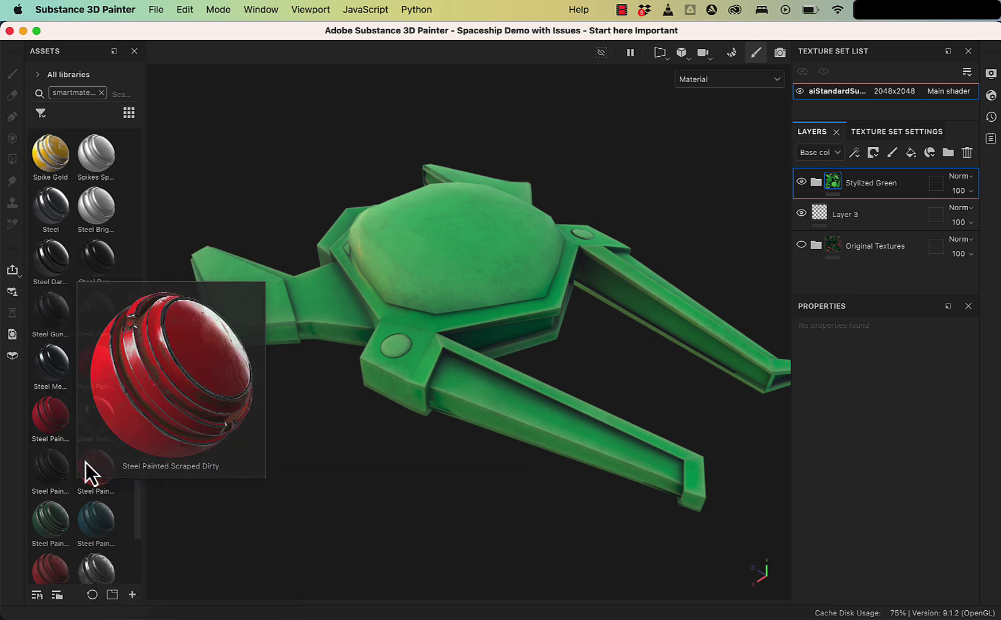
{"action": "left_click", "coordinate": [52, 422]}
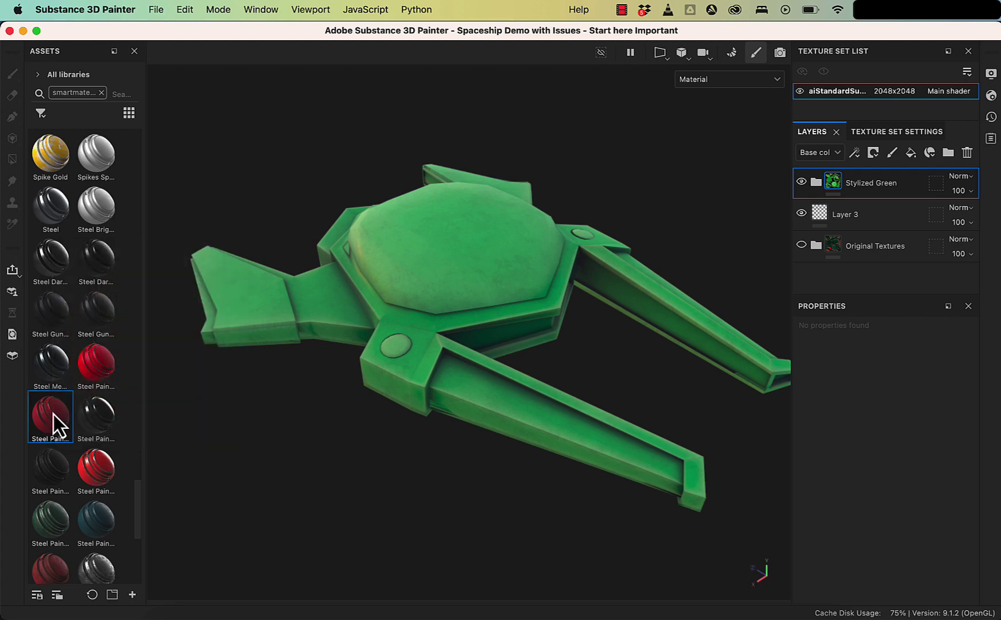
{"action": "mouse_move", "coordinate": [52, 421]}
{"action": "left_mouse_down"}
{"action": "mouse_move", "coordinate": [402, 296]}
{"action": "mouse_move", "coordinate": [822, 210]}
{"action": "mouse_move", "coordinate": [839, 168]}
{"action": "left_mouse_up"}
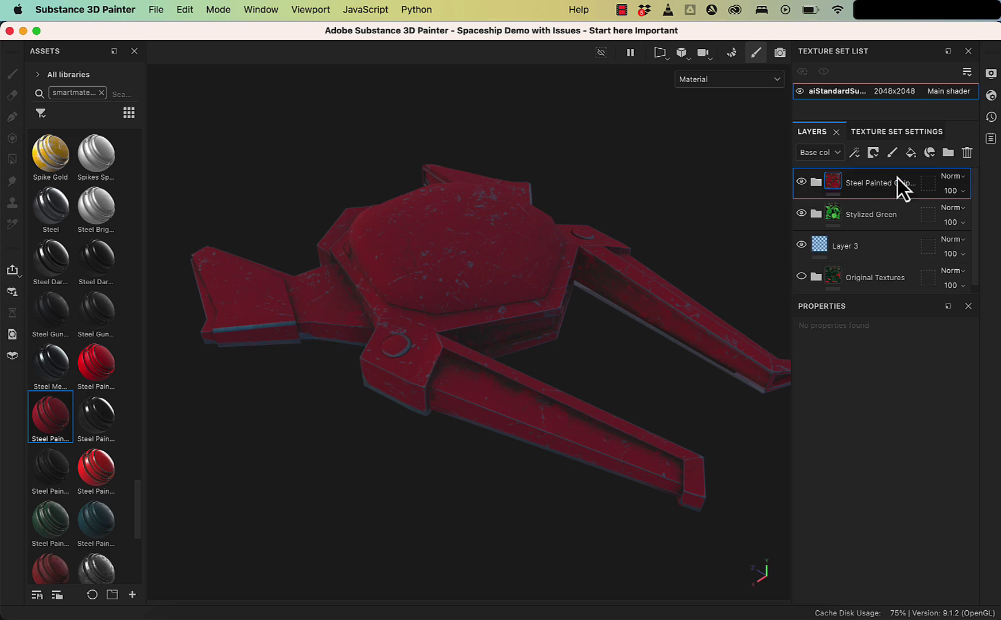
Step: Blend the dark red painted steel folder with Multiply at 11 opacity and compare the ship with the folder hidden and shown
{"action": "left_click", "coordinate": [953, 176]}
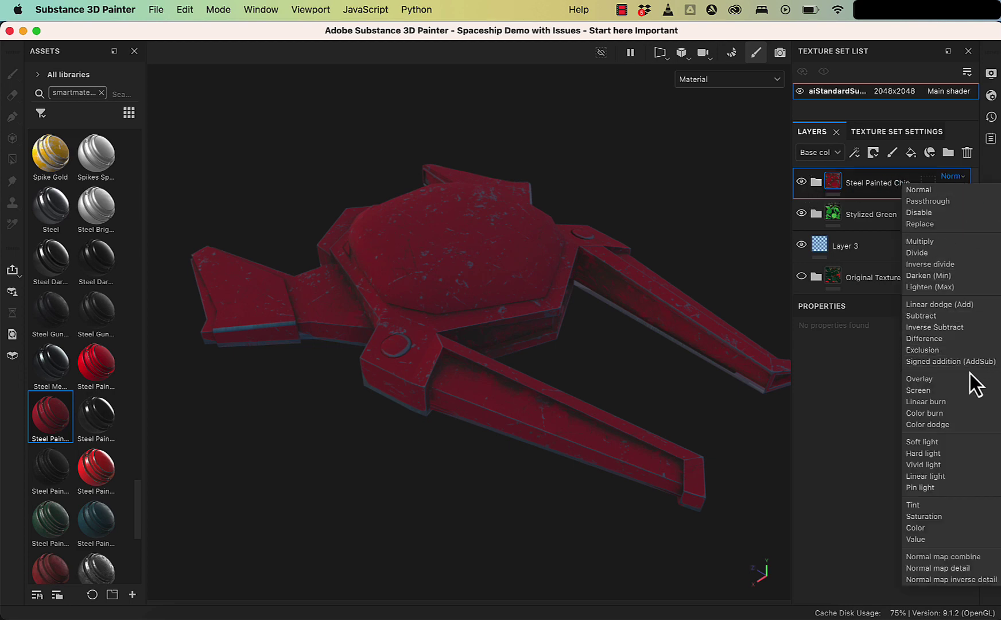
{"action": "left_click", "coordinate": [931, 247]}
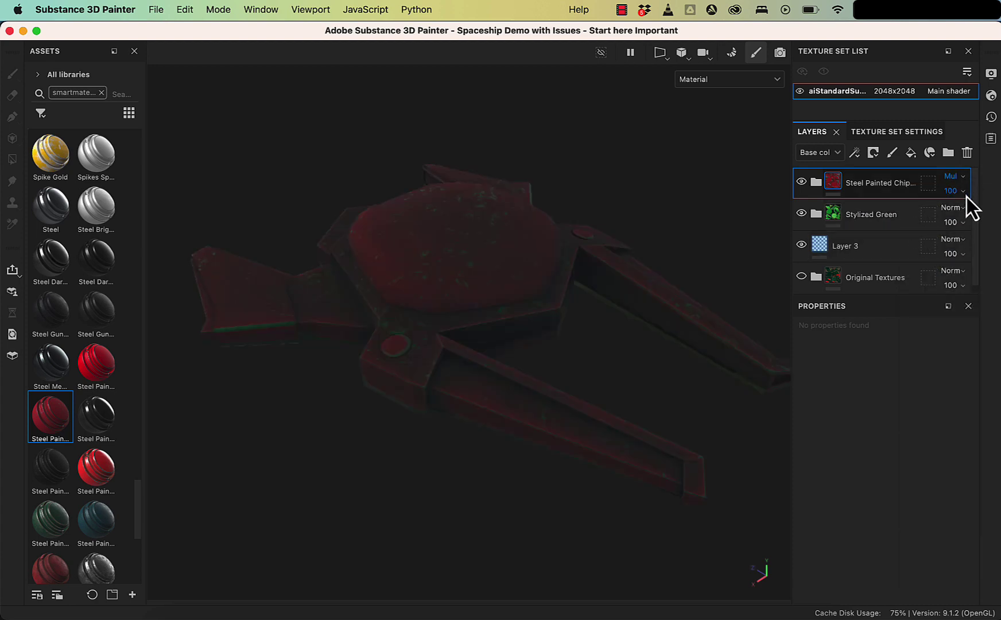
{"action": "left_click_drag", "start_coordinate": [953, 220], "coordinate": [947, 218]}
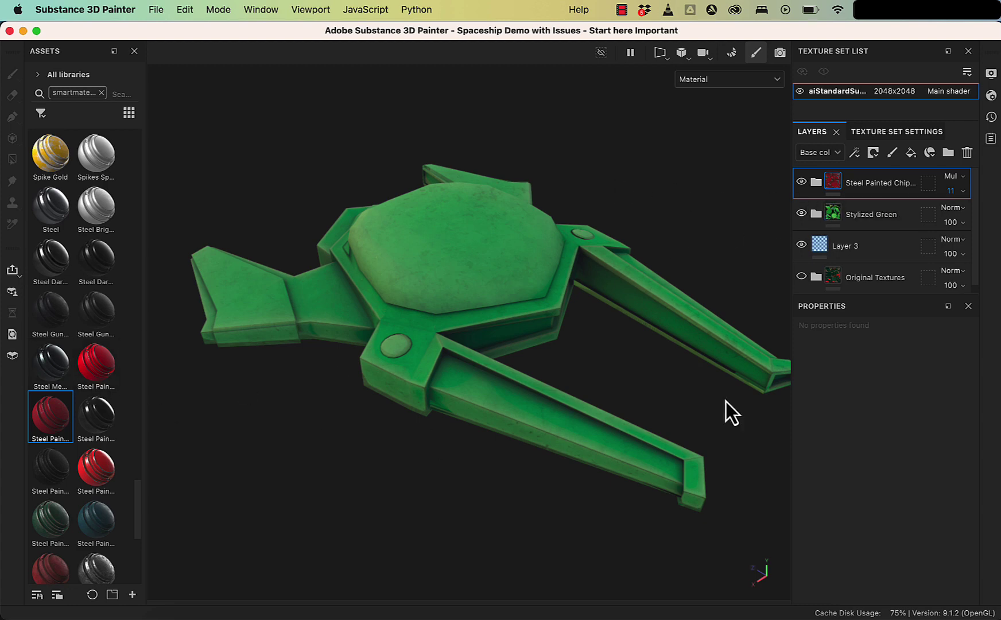
{"action": "left_click", "coordinate": [803, 183]}
{"action": "left_click", "coordinate": [803, 184]}
{"action": "left_click", "coordinate": [805, 186]}
{"action": "left_click", "coordinate": [805, 186]}
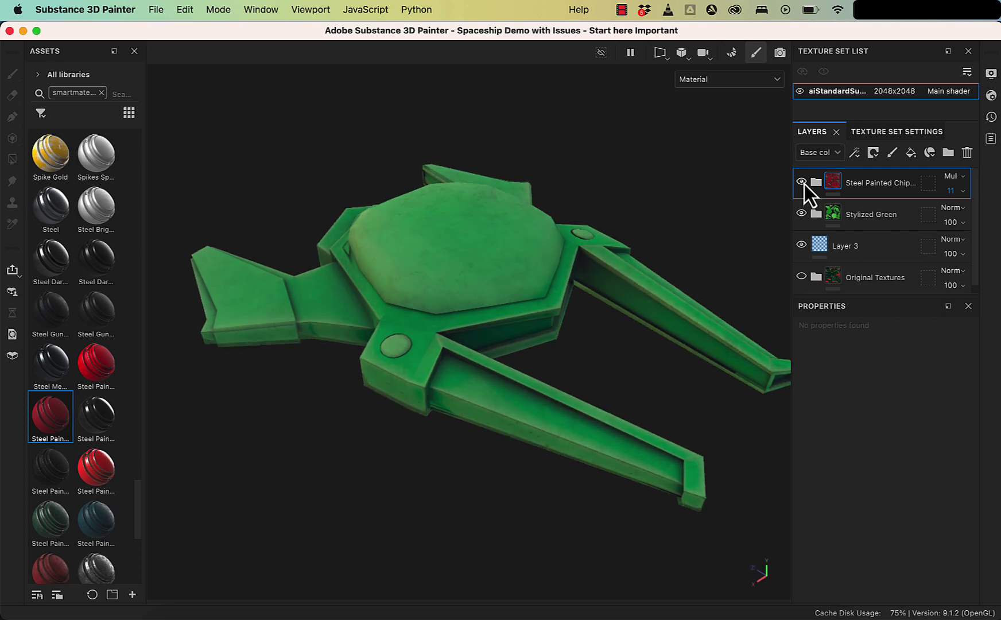